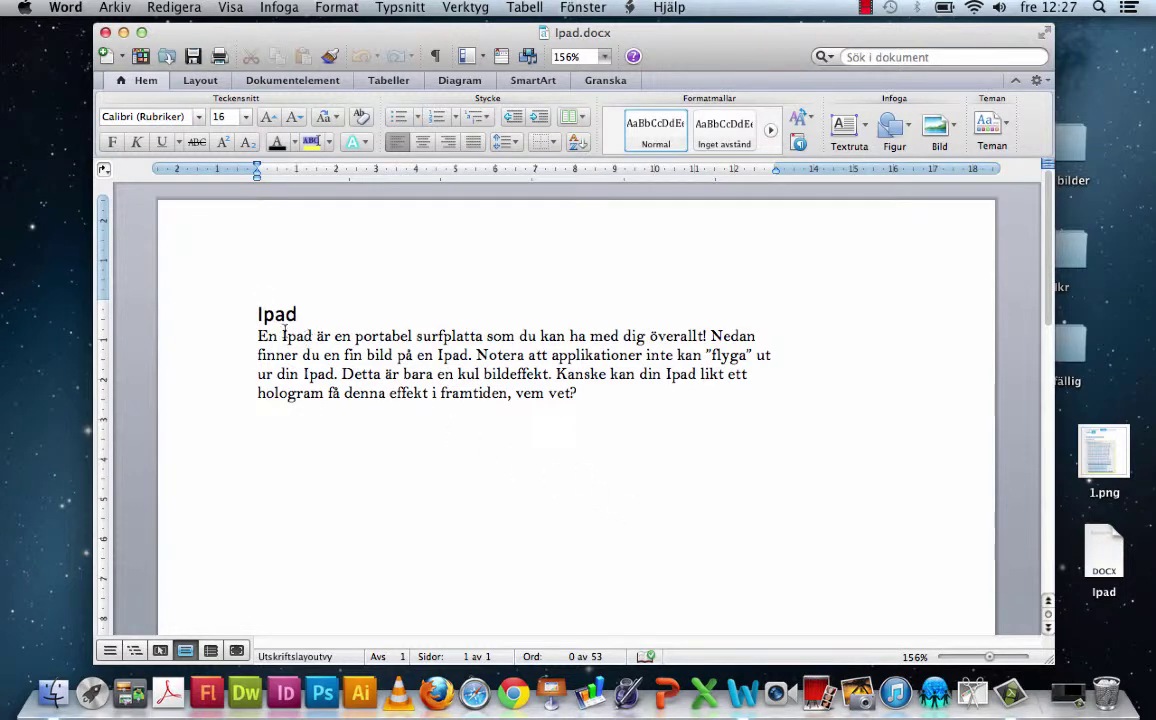
- Add two line breaks after the last sentence of the paragraph, following "vem vet?"
click(259, 316)
click(588, 394)
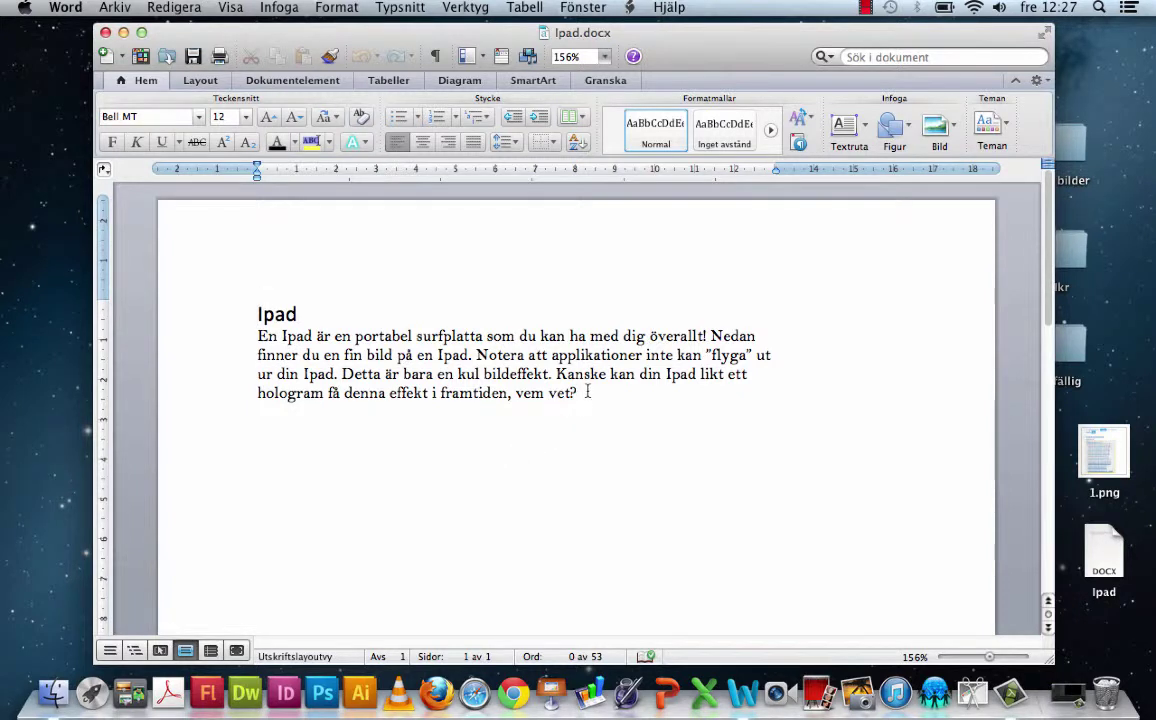
key(Return)
key(Return)
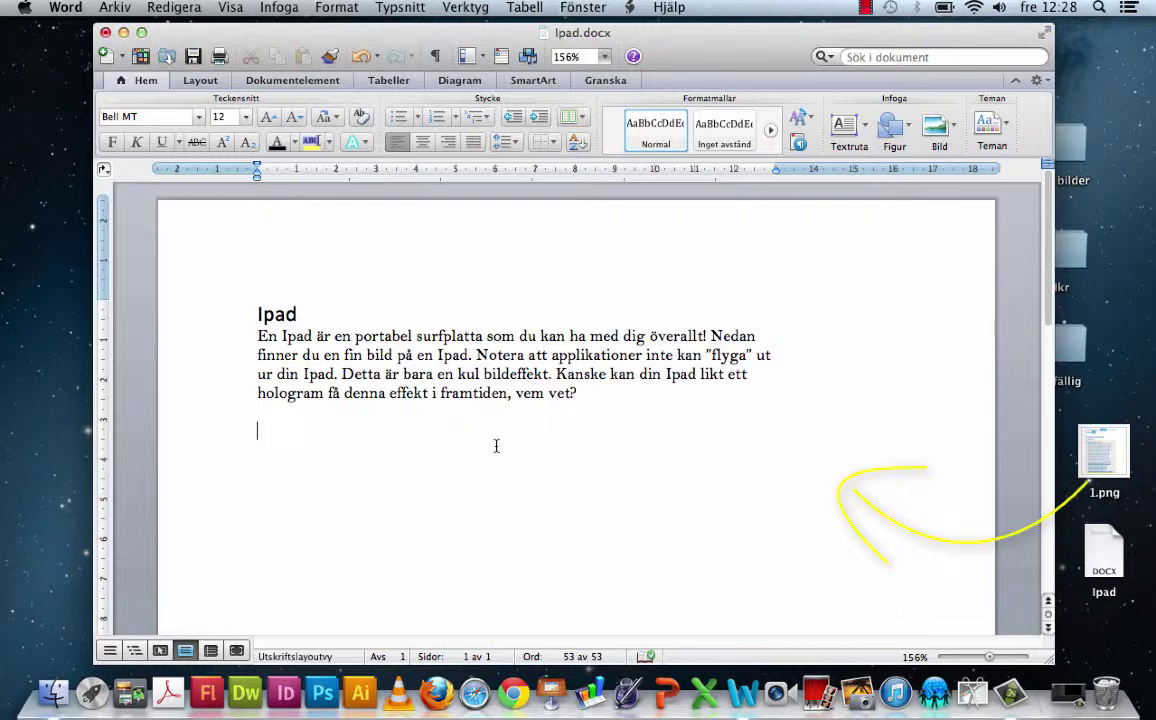
- Examine the ways to insert a picture: the photo options, the iPhoto picture browser and the picture-from-file chooser
click(280, 8)
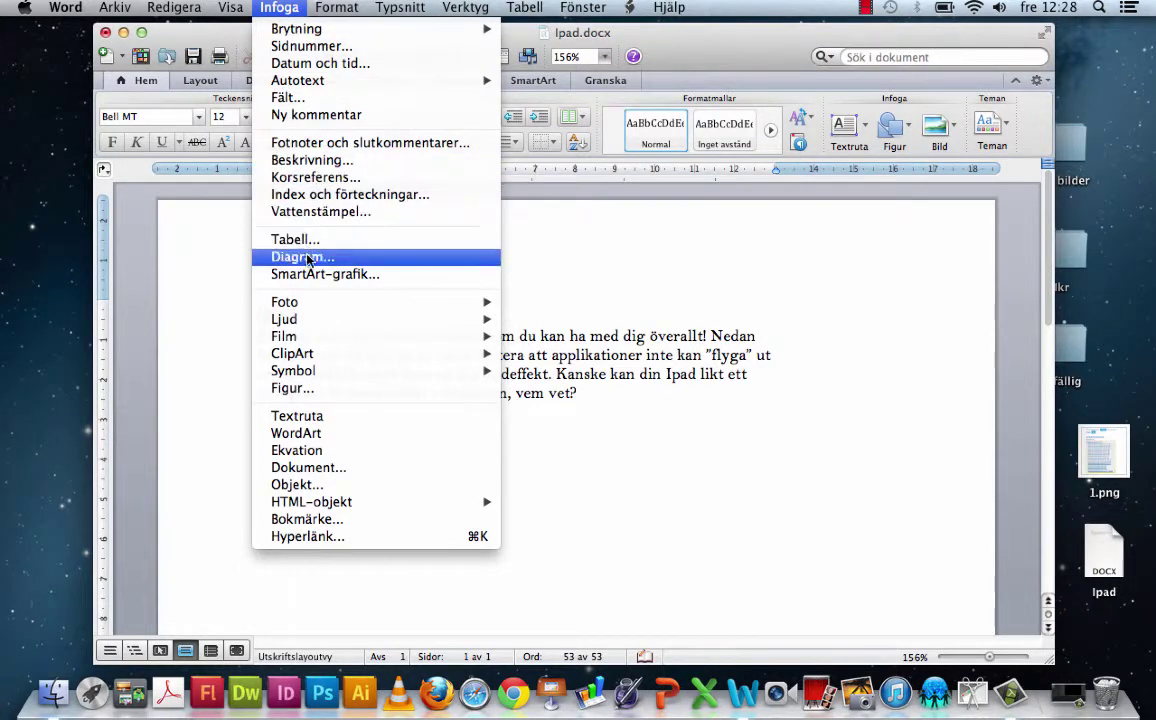
mouse_move(311, 303)
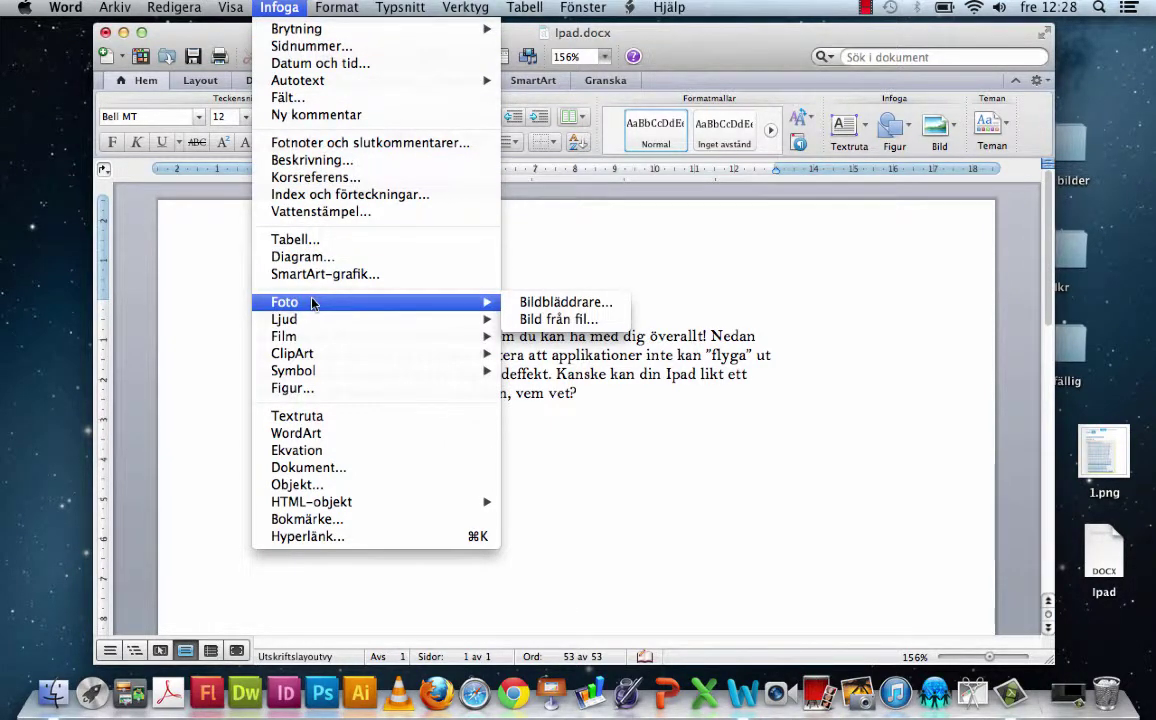
click(700, 279)
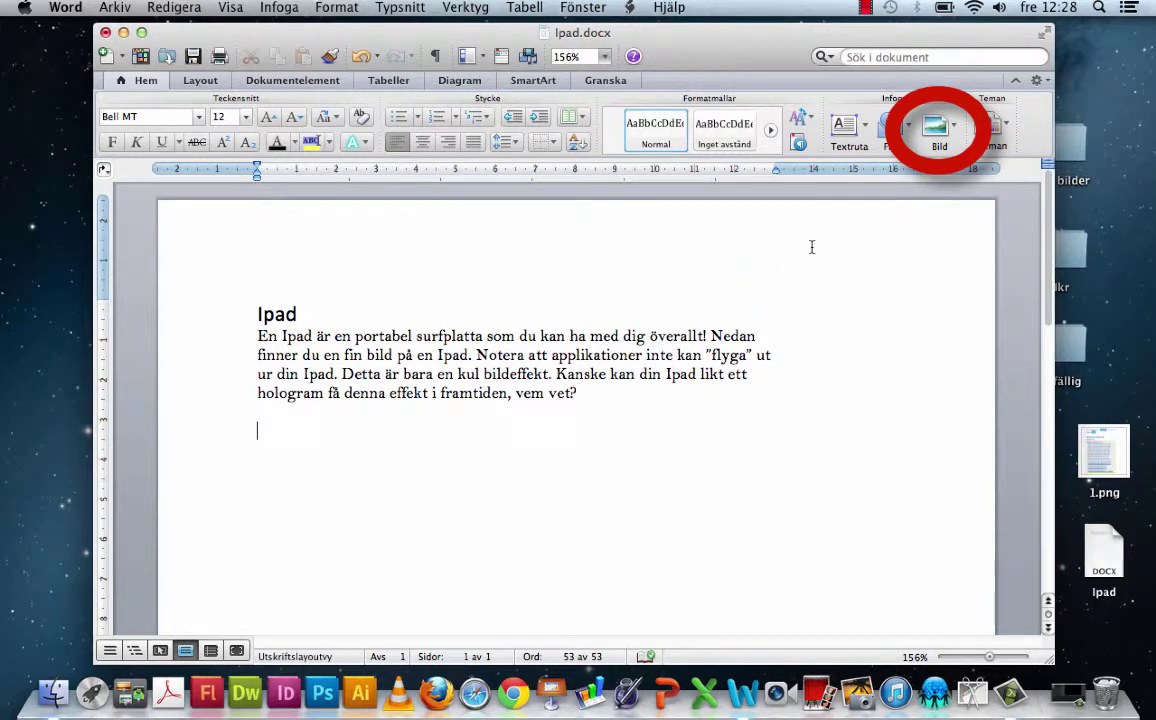
click(955, 131)
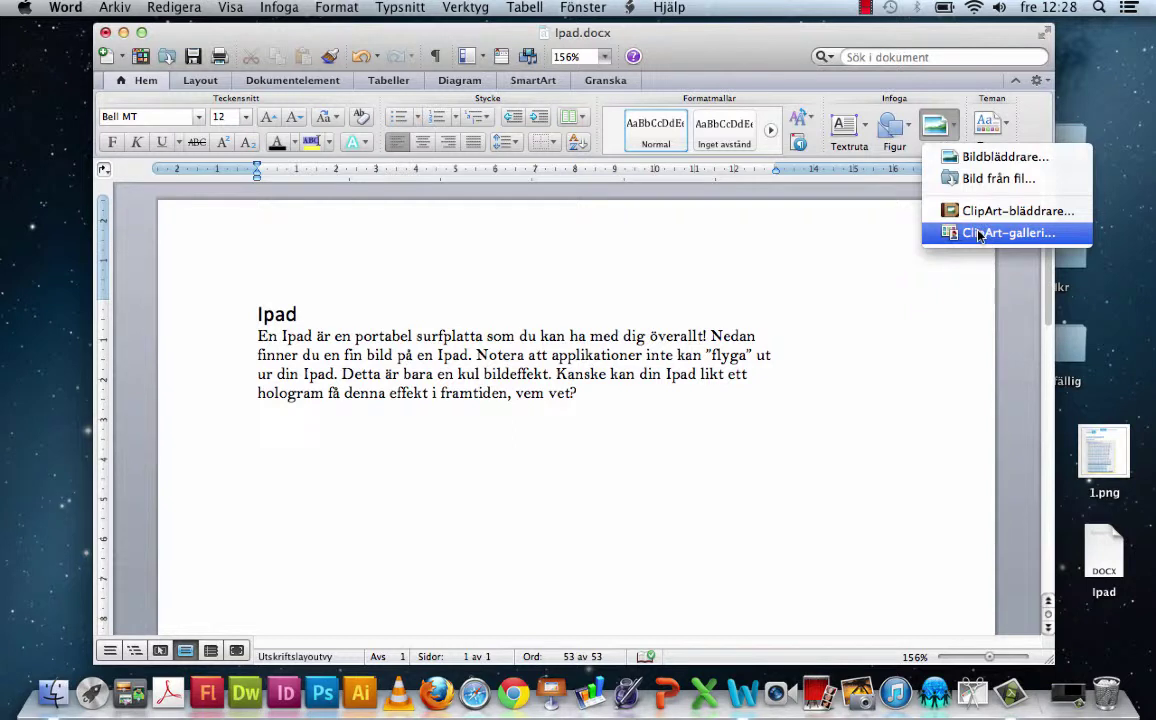
click(979, 162)
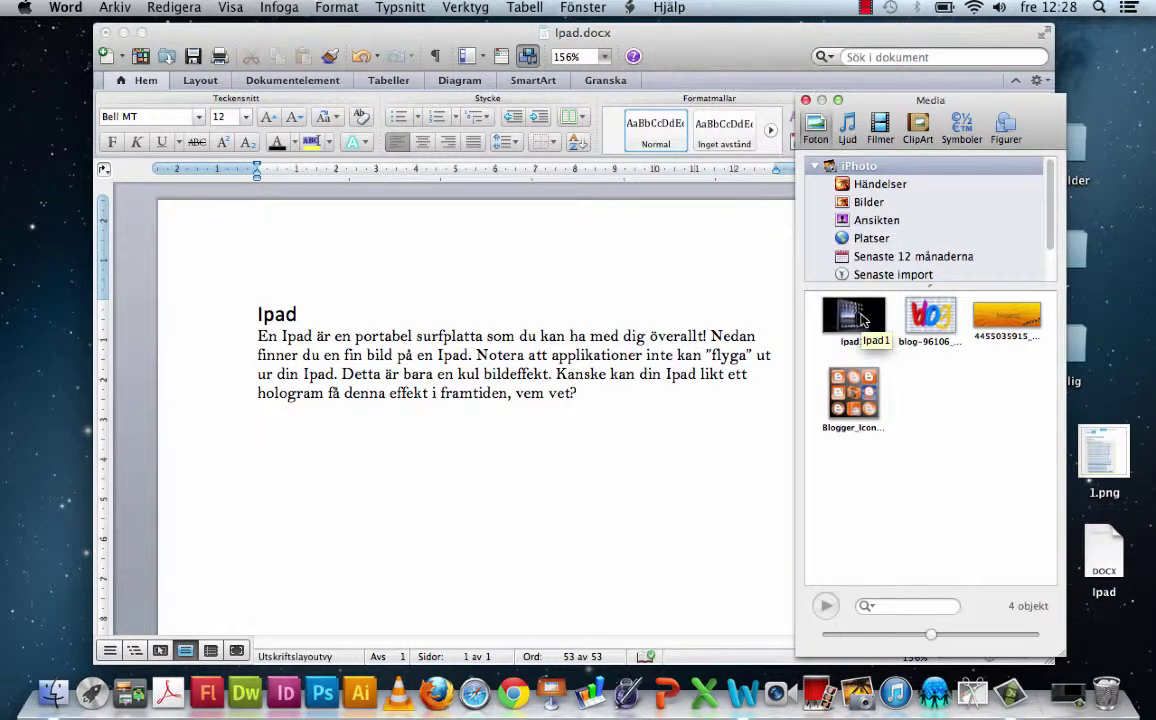
click(805, 100)
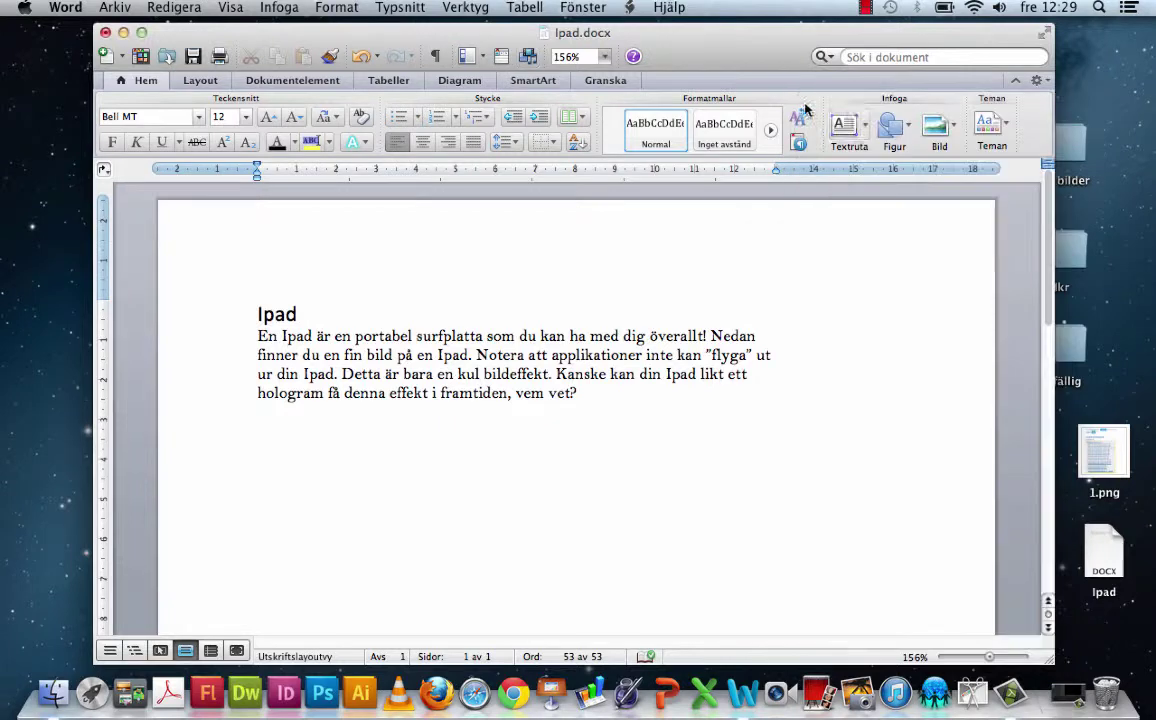
click(935, 125)
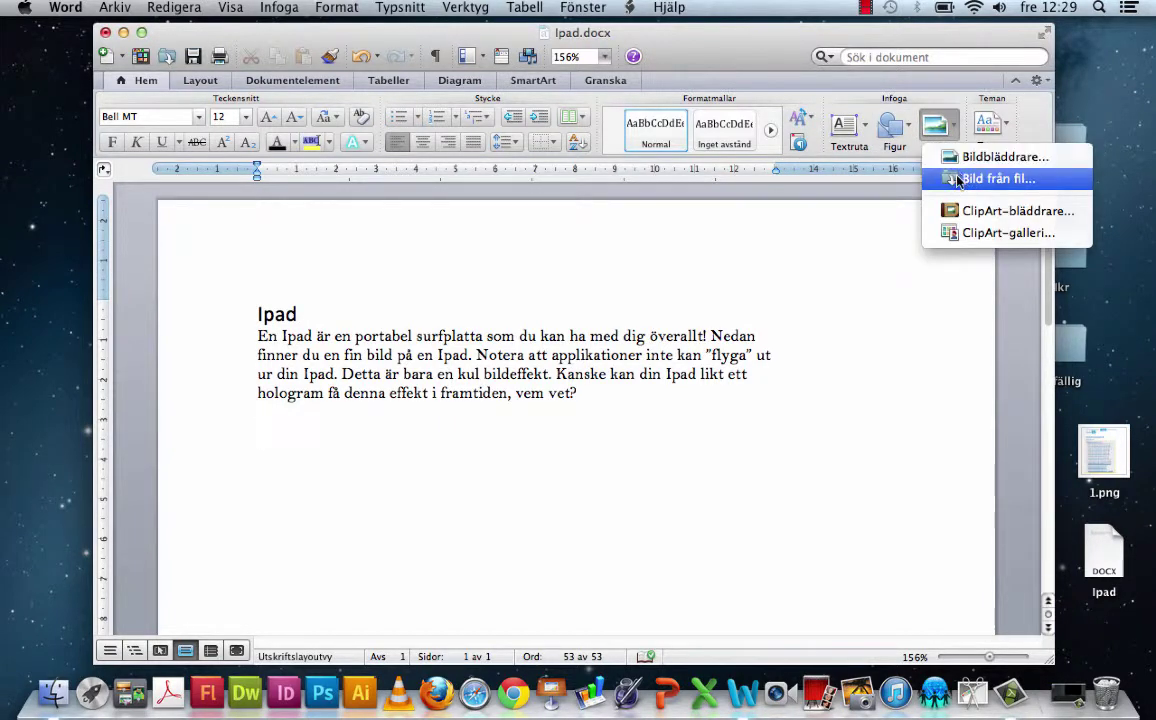
click(990, 179)
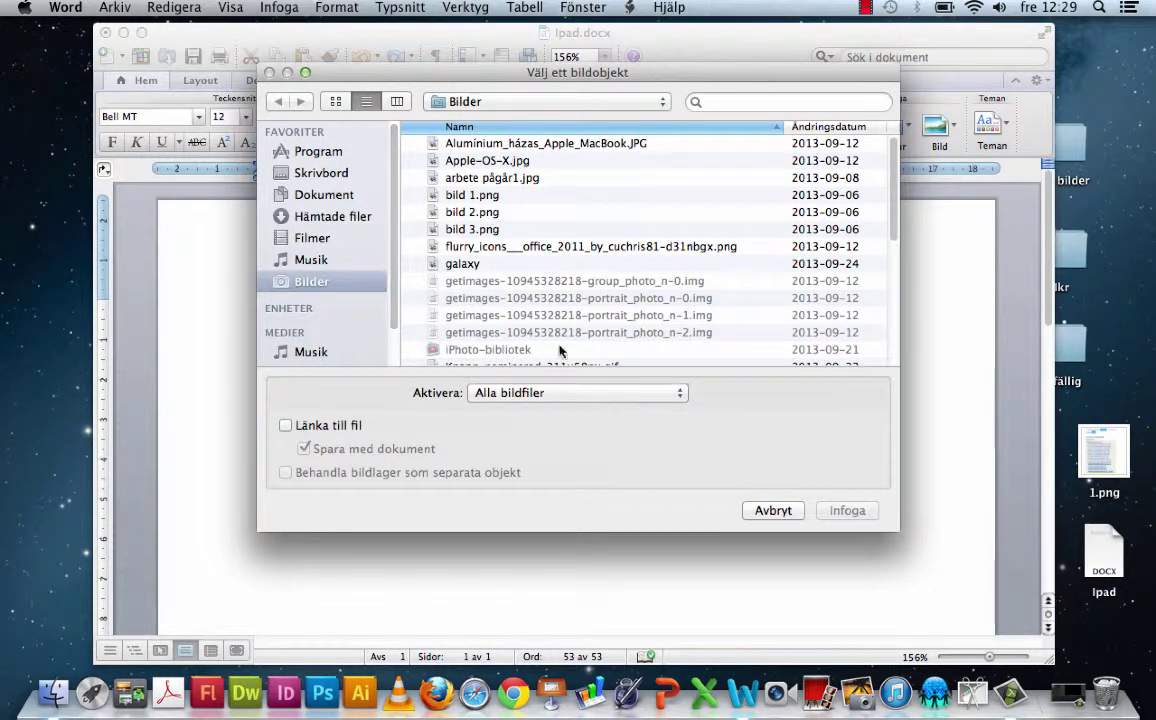
click(768, 511)
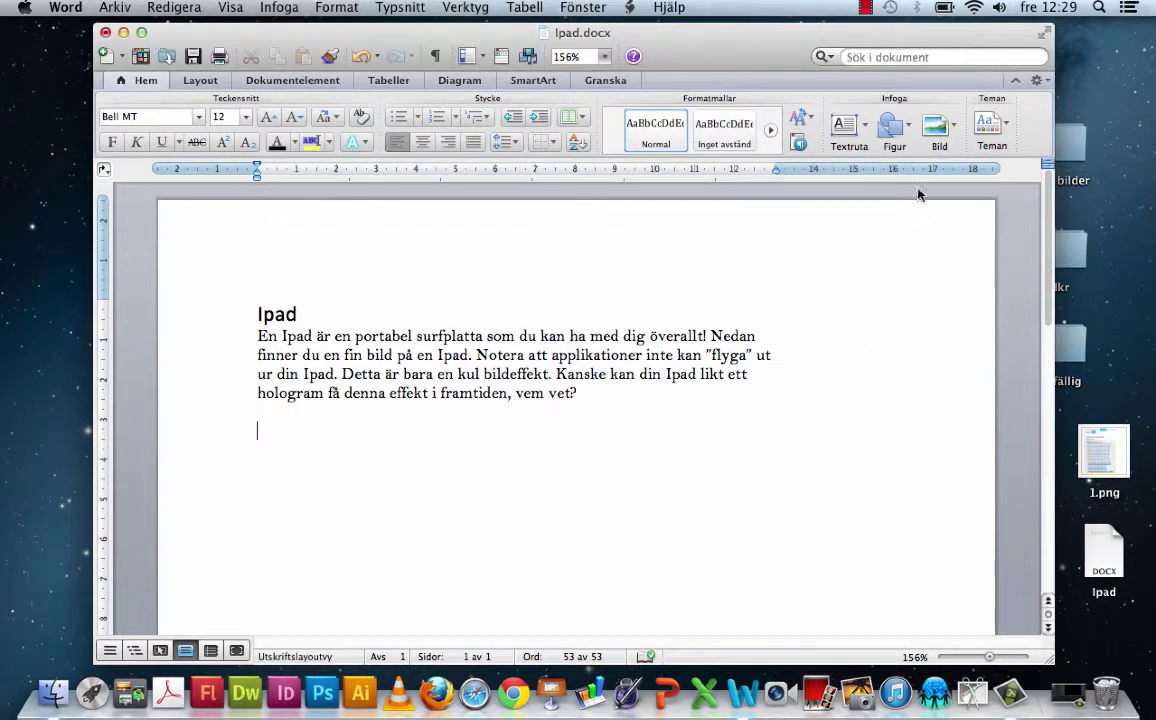
- Insert the Ipad1 photo from the iPhoto picture browser on the empty line below the paragraph, and close the browser
click(952, 138)
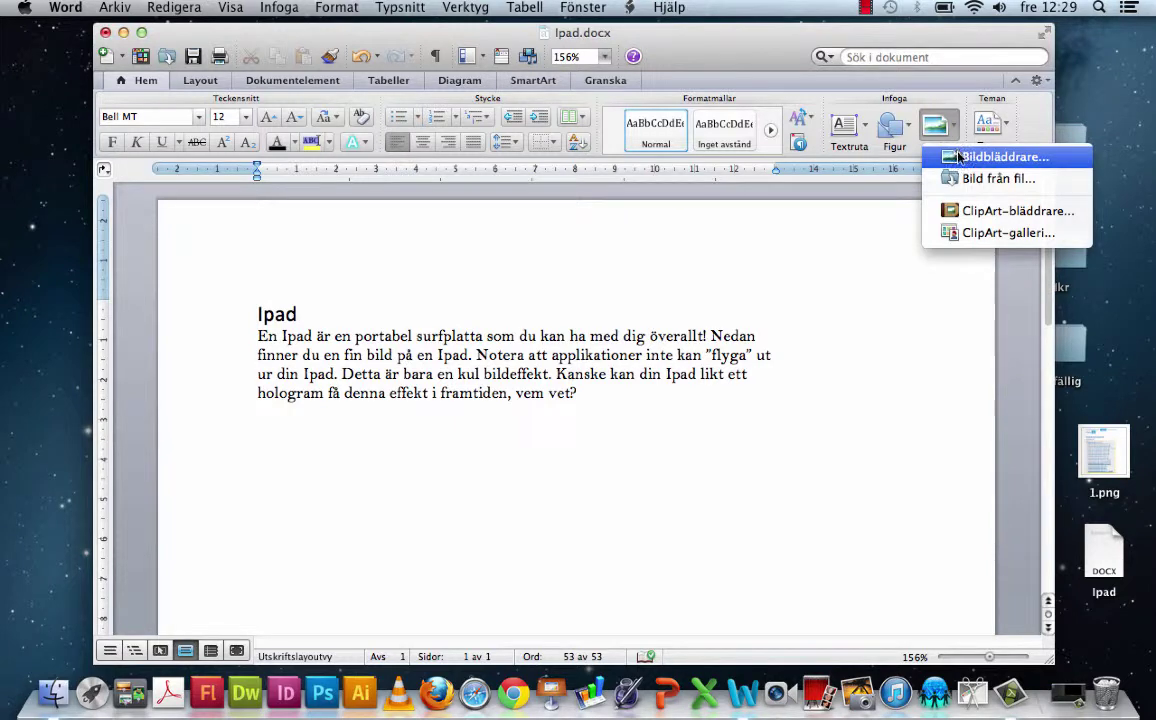
click(962, 158)
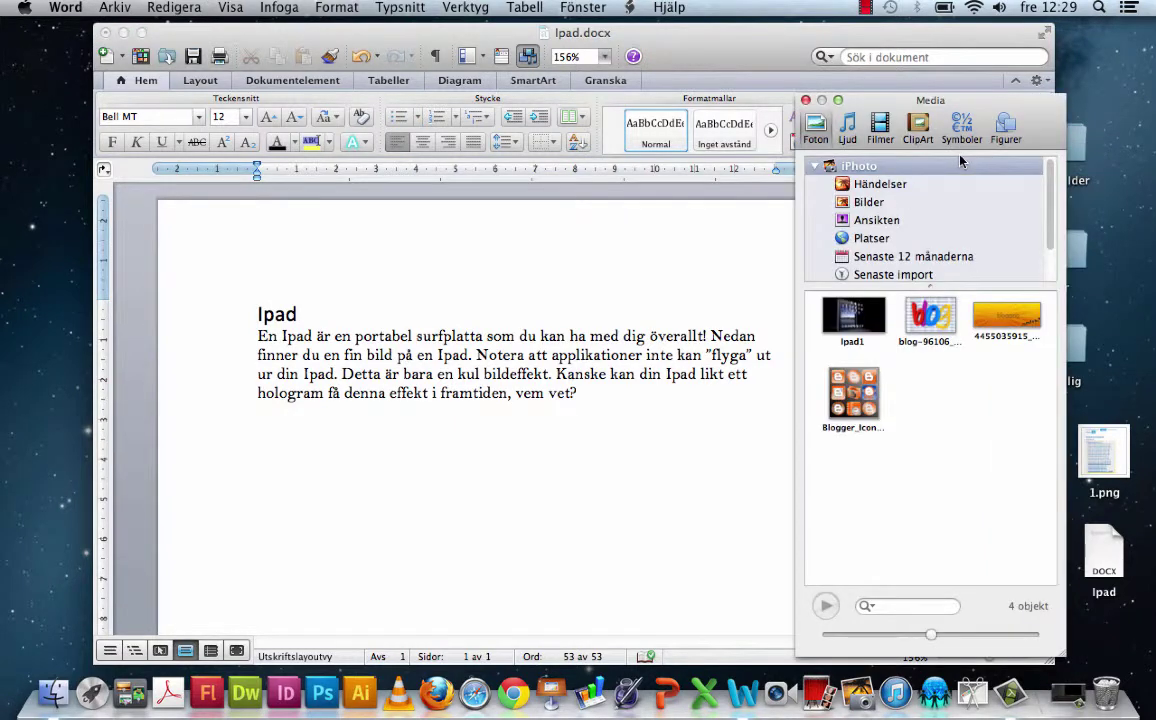
click(857, 322)
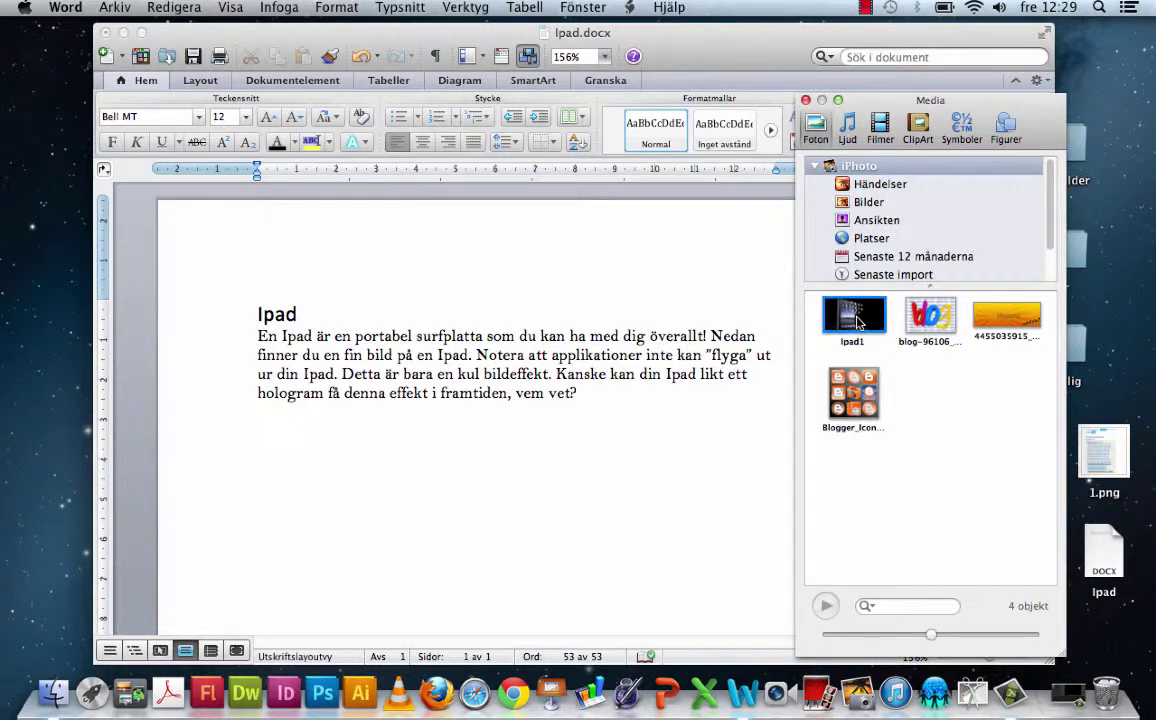
drag(857, 322, 376, 434)
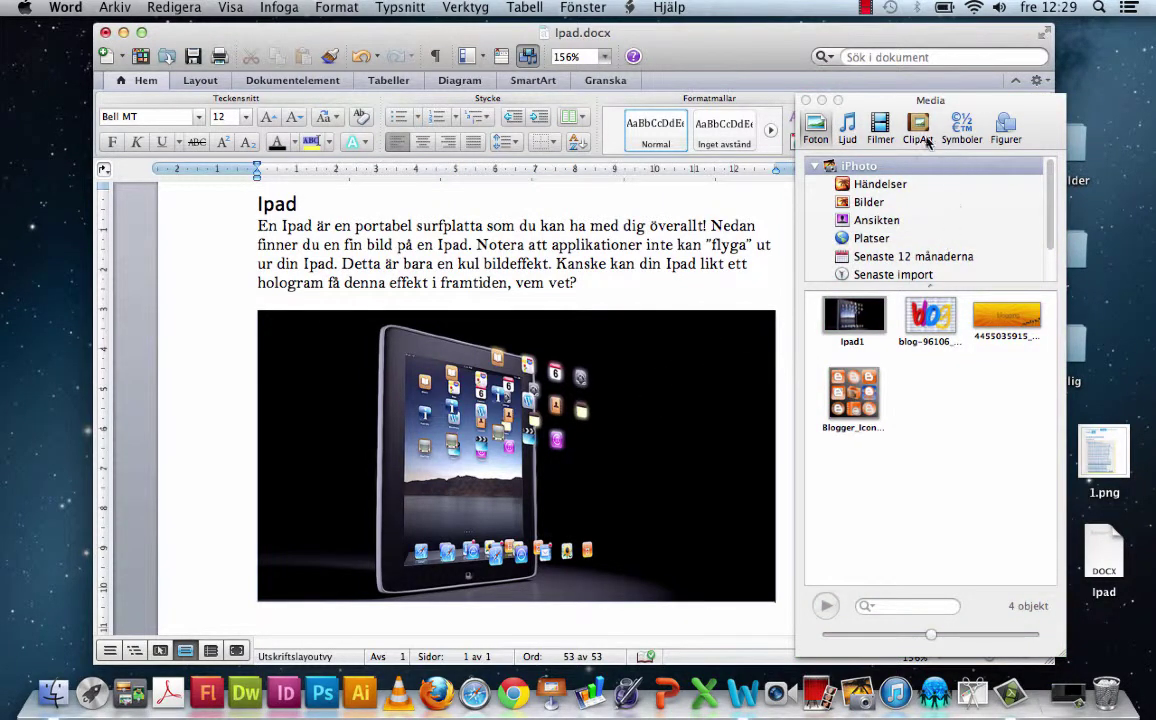
click(807, 102)
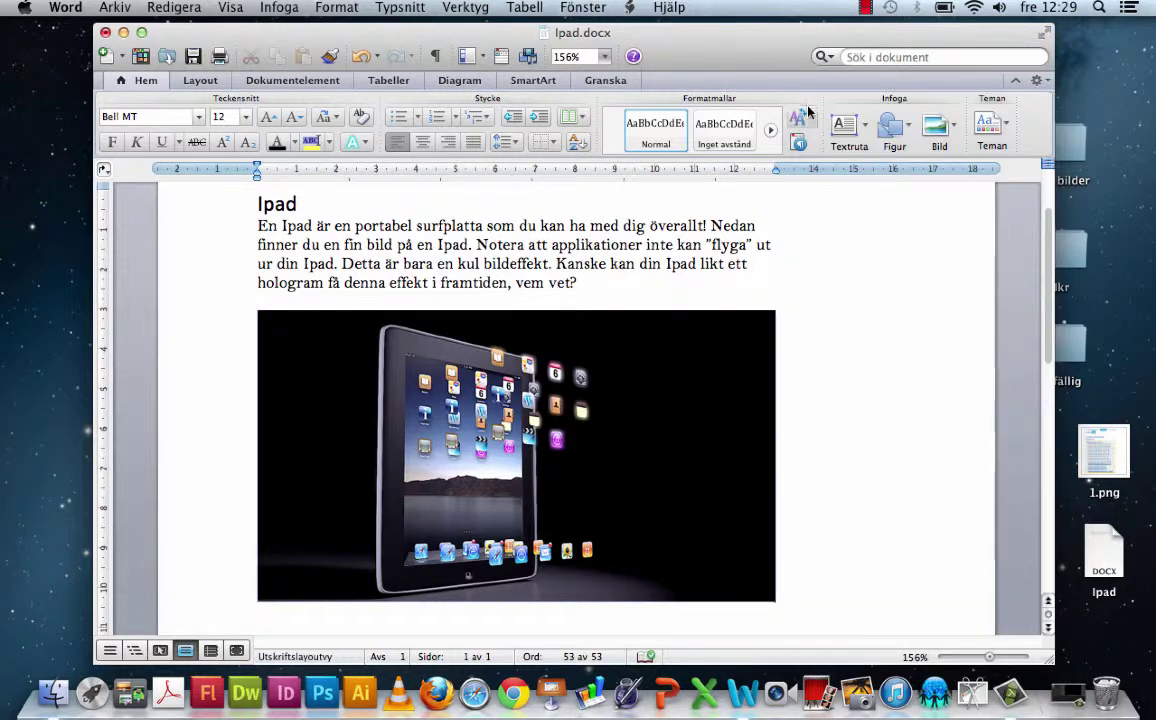
- Select the inserted iPad picture to view its picture formatting options, and return to the paragraph text
scroll(840, 245, up, 3)
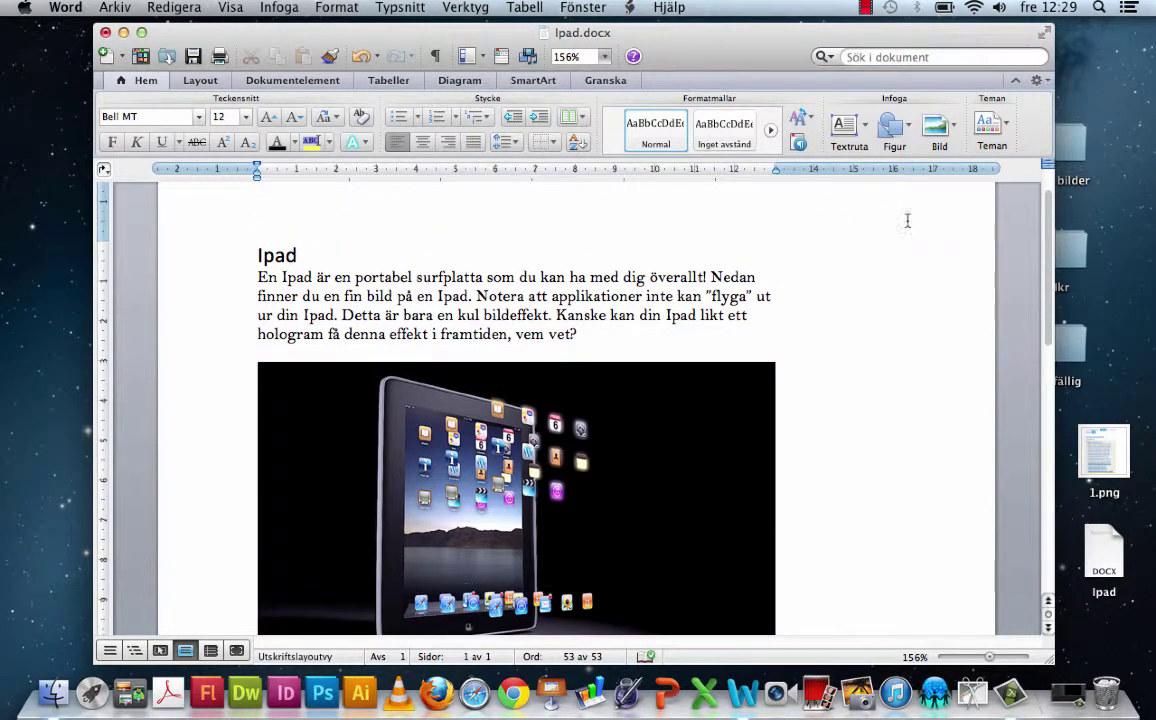
scroll(900, 240, down, 1)
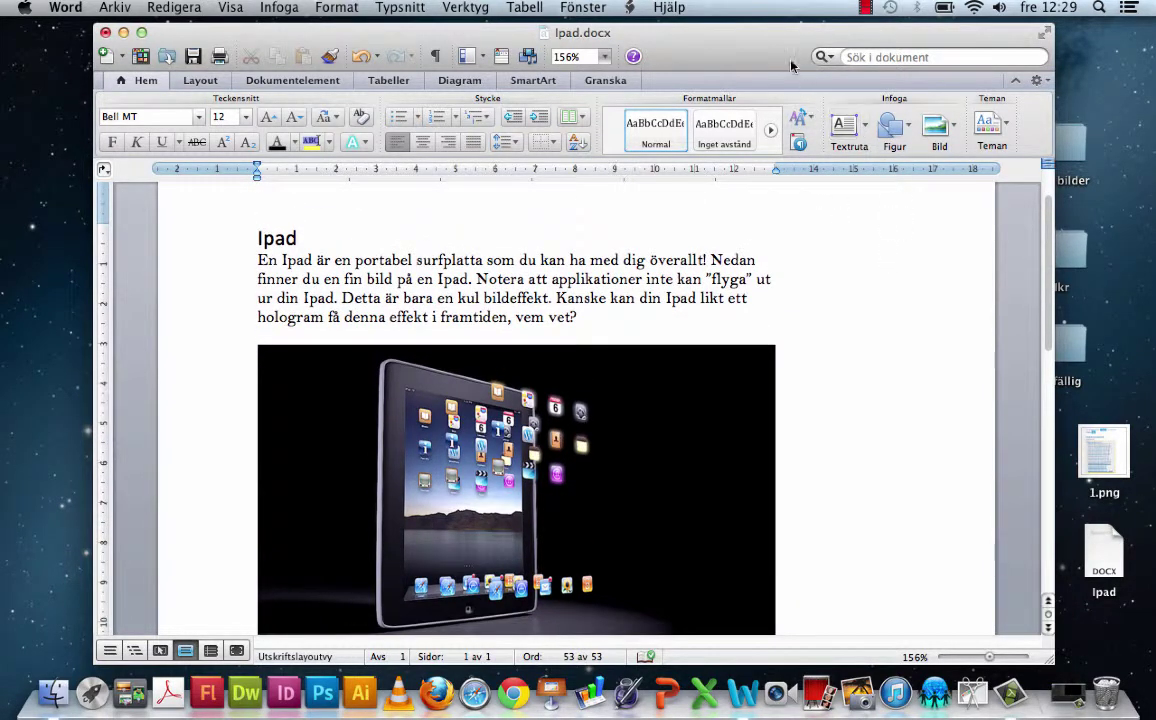
drag(810, 52, 834, 47)
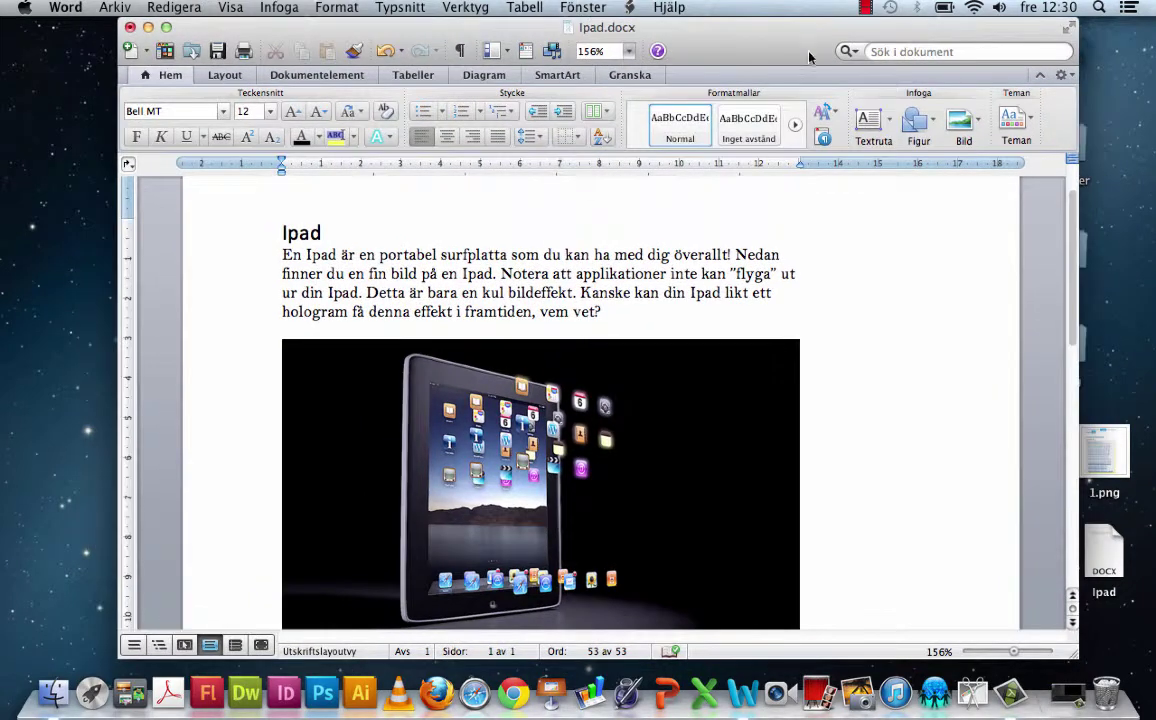
click(659, 385)
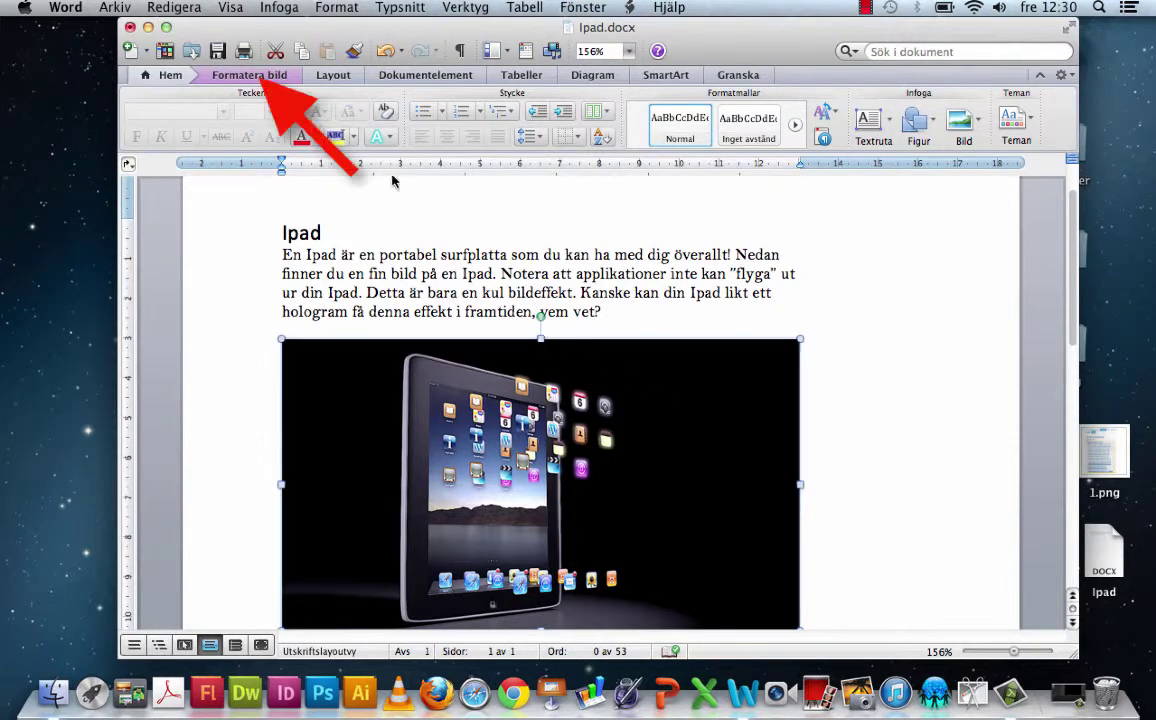
click(249, 78)
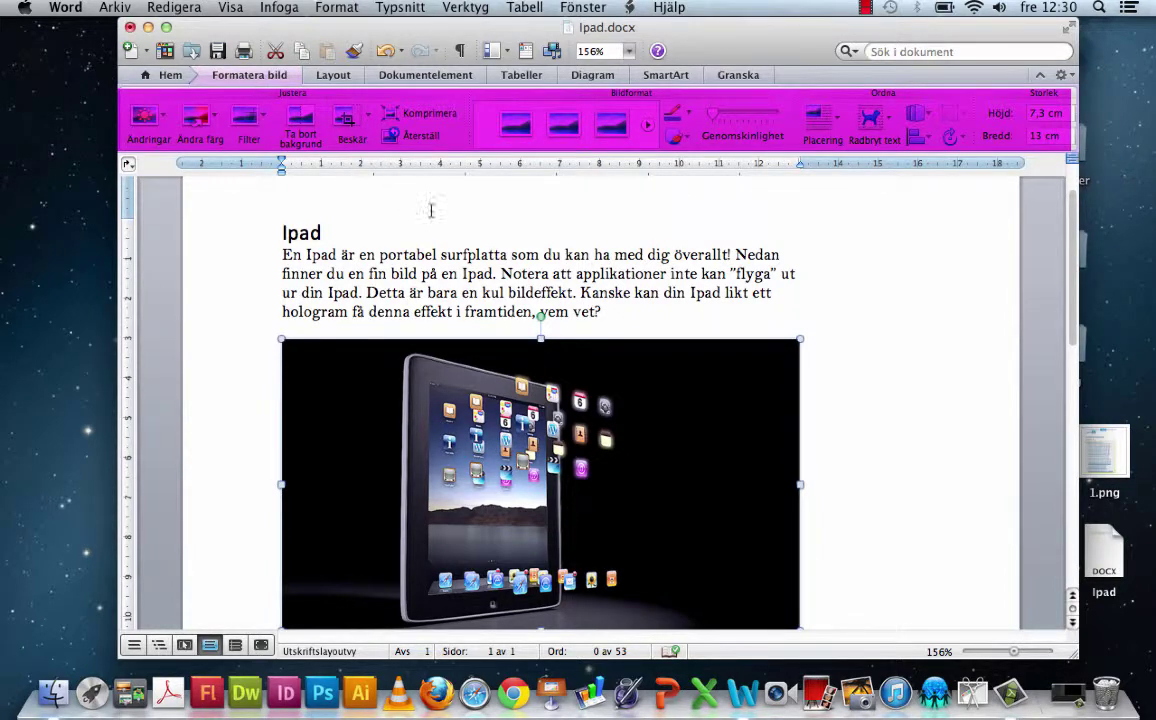
click(602, 310)
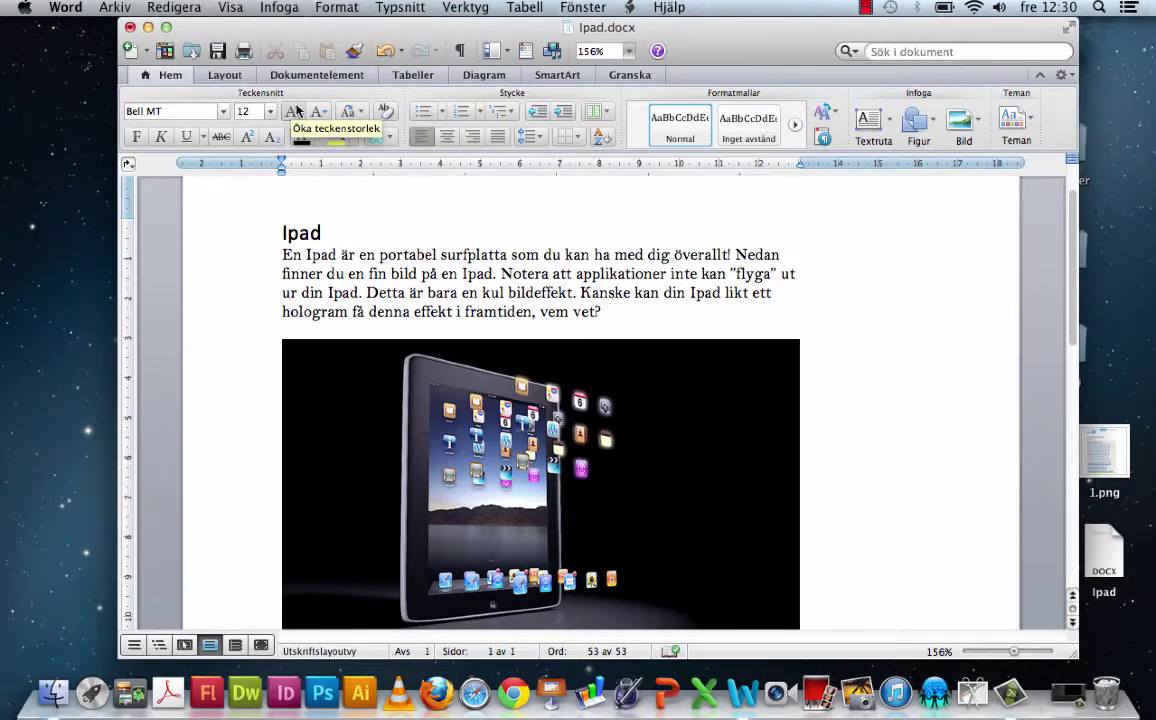
- Move the inline iPad picture up into the middle of the paragraph text
click(625, 366)
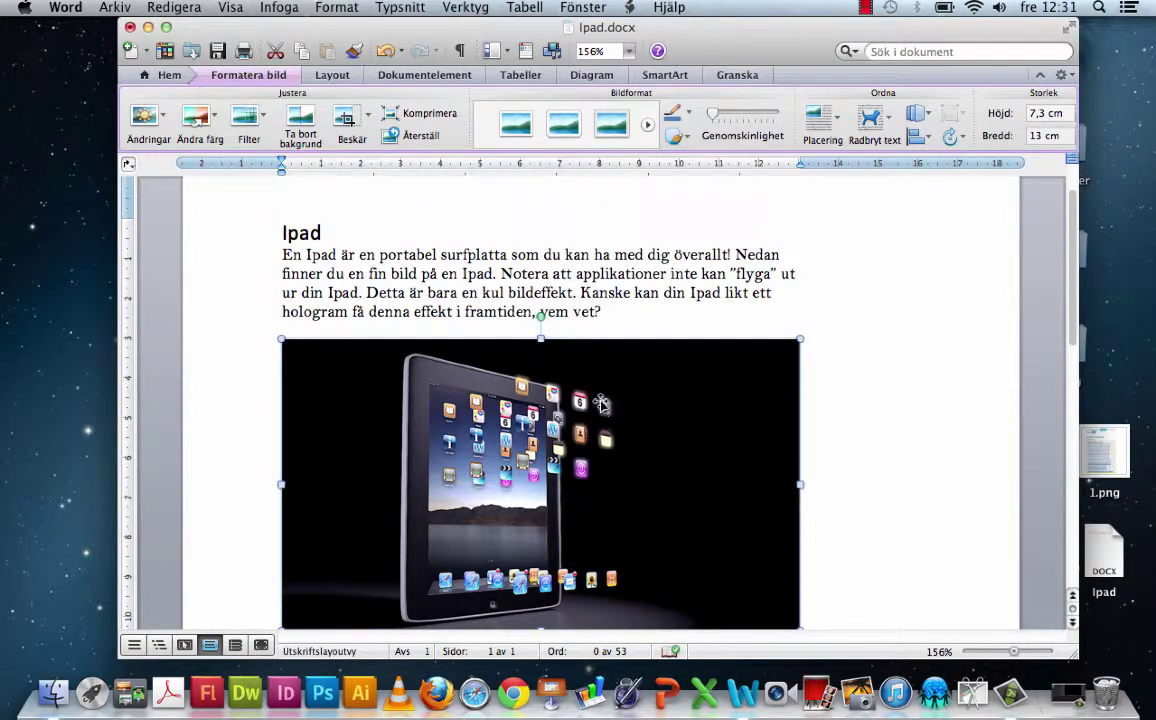
drag(521, 344, 632, 293)
drag(520, 326, 713, 586)
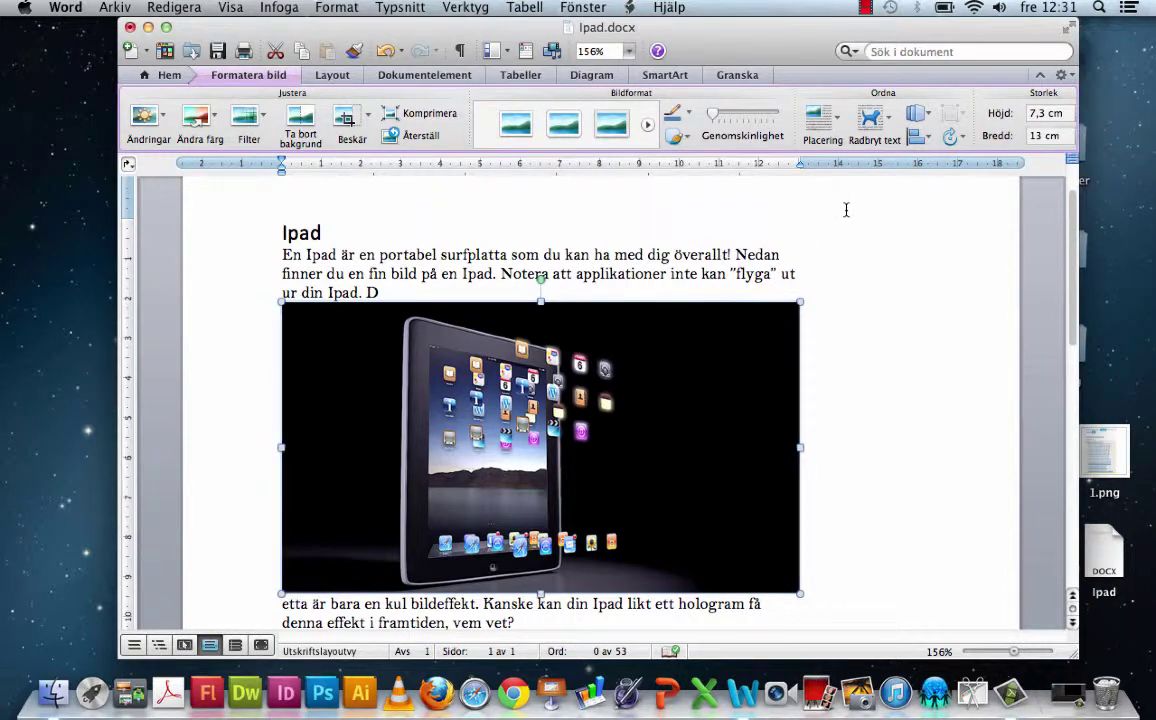
- Set the iPad picture's text wrapping to Tätt (tight) and move the picture just below the paragraph
click(889, 126)
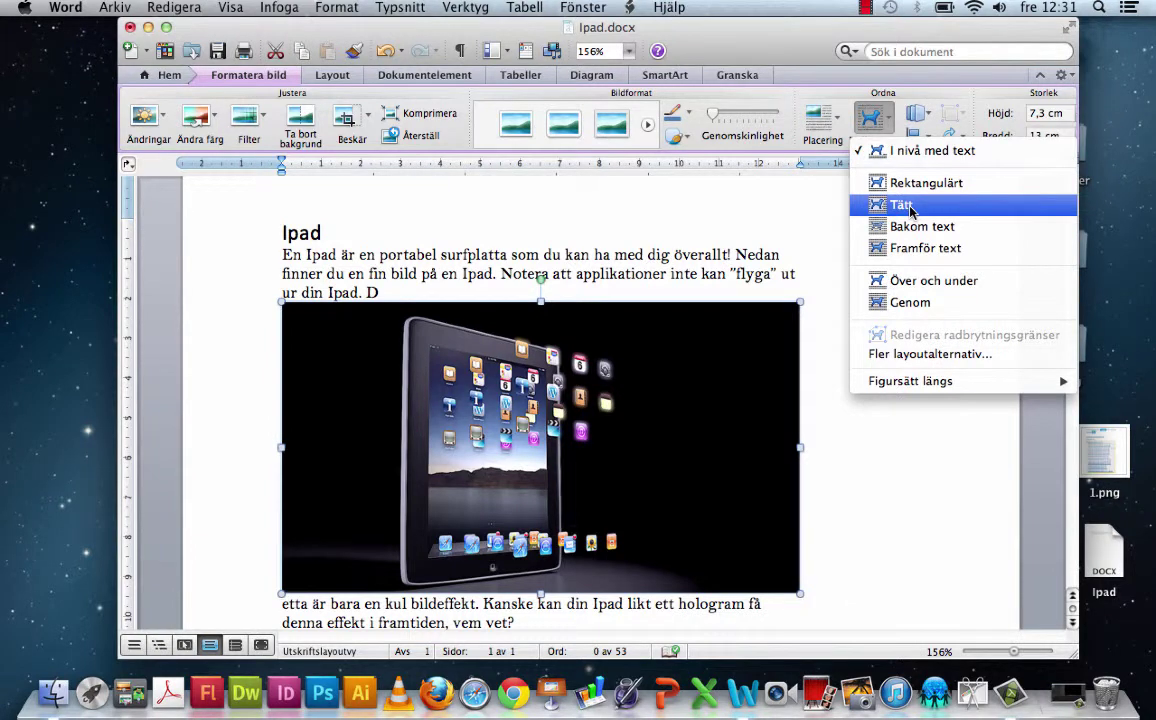
click(903, 205)
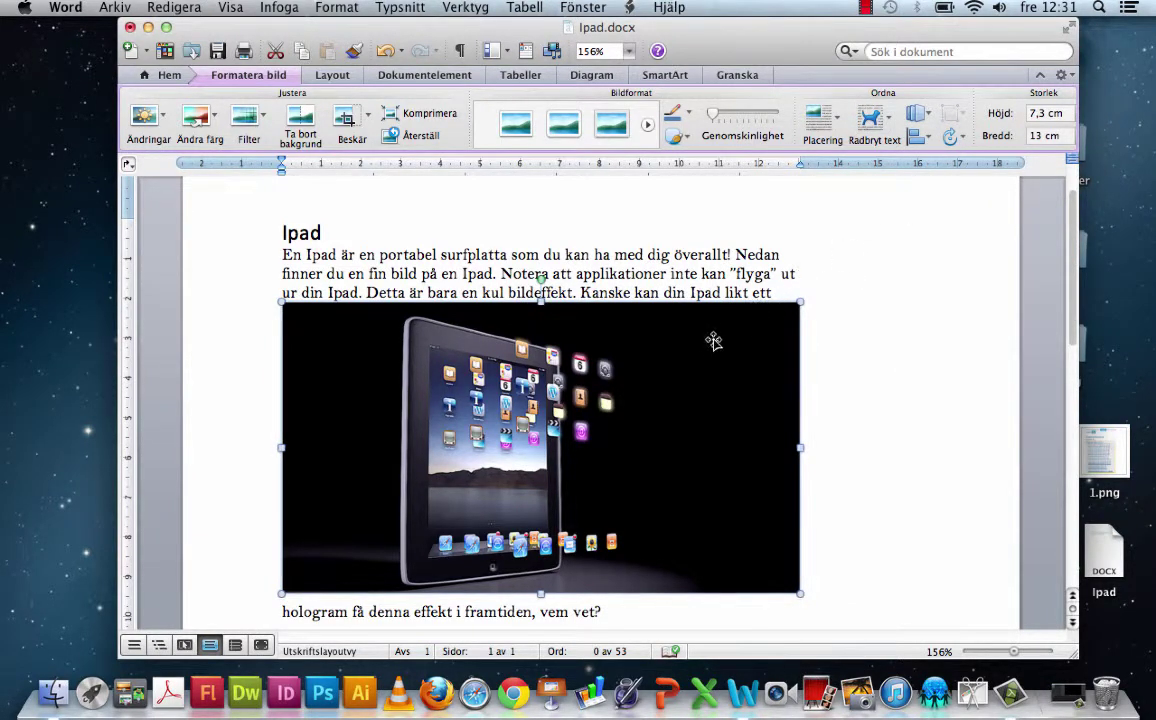
drag(712, 343, 710, 397)
scroll(711, 396, down, 2)
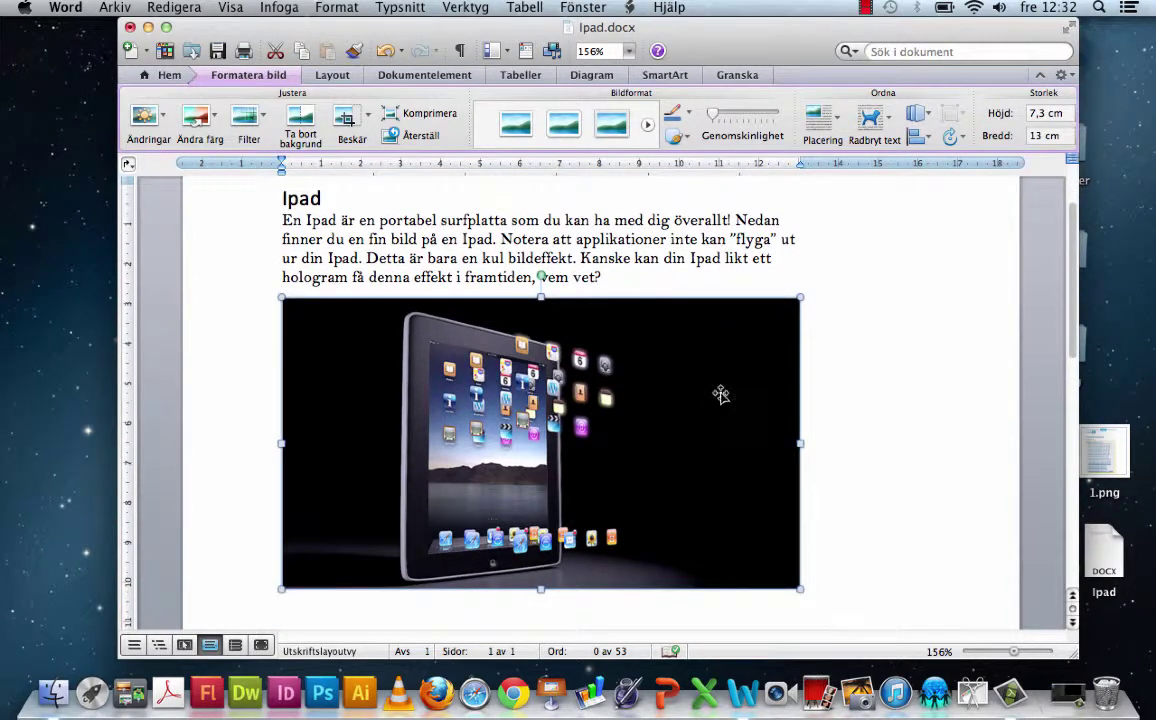
click(888, 138)
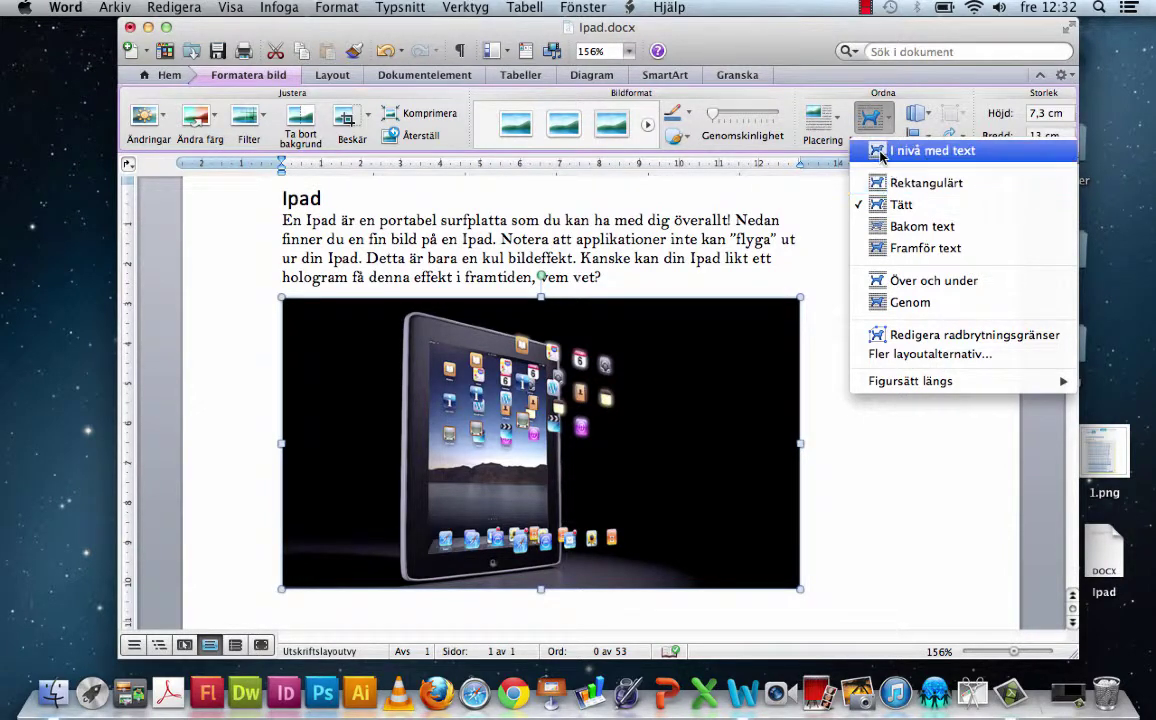
click(838, 121)
click(838, 121)
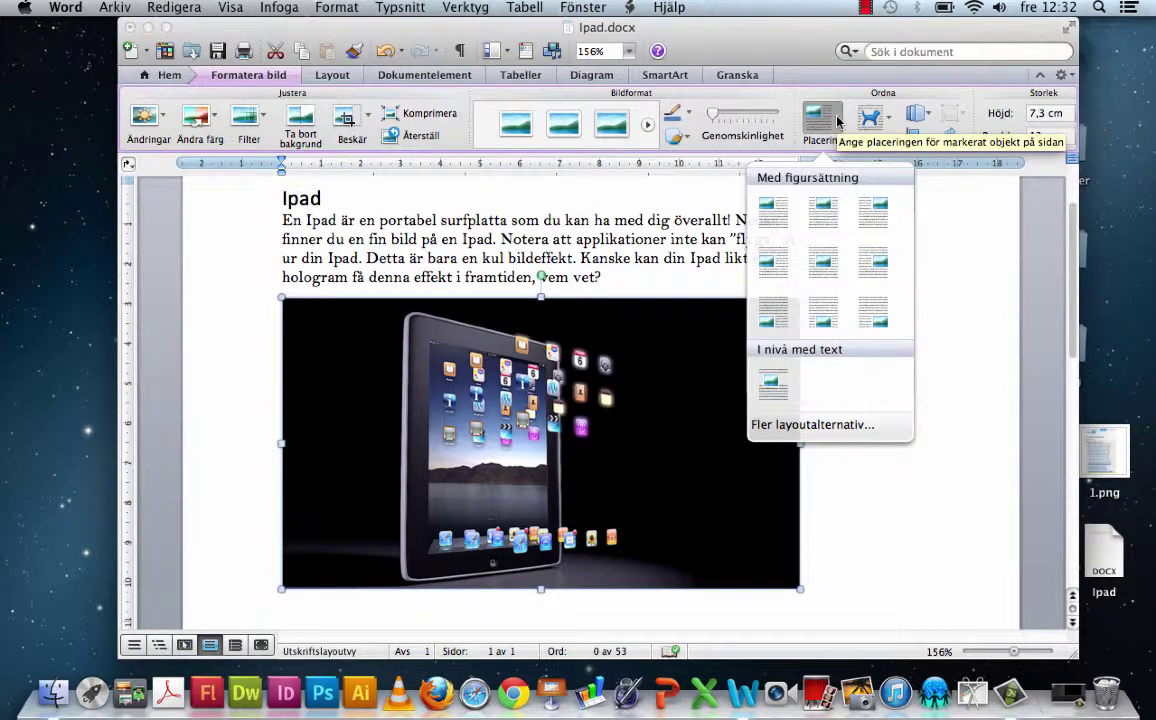
click(889, 125)
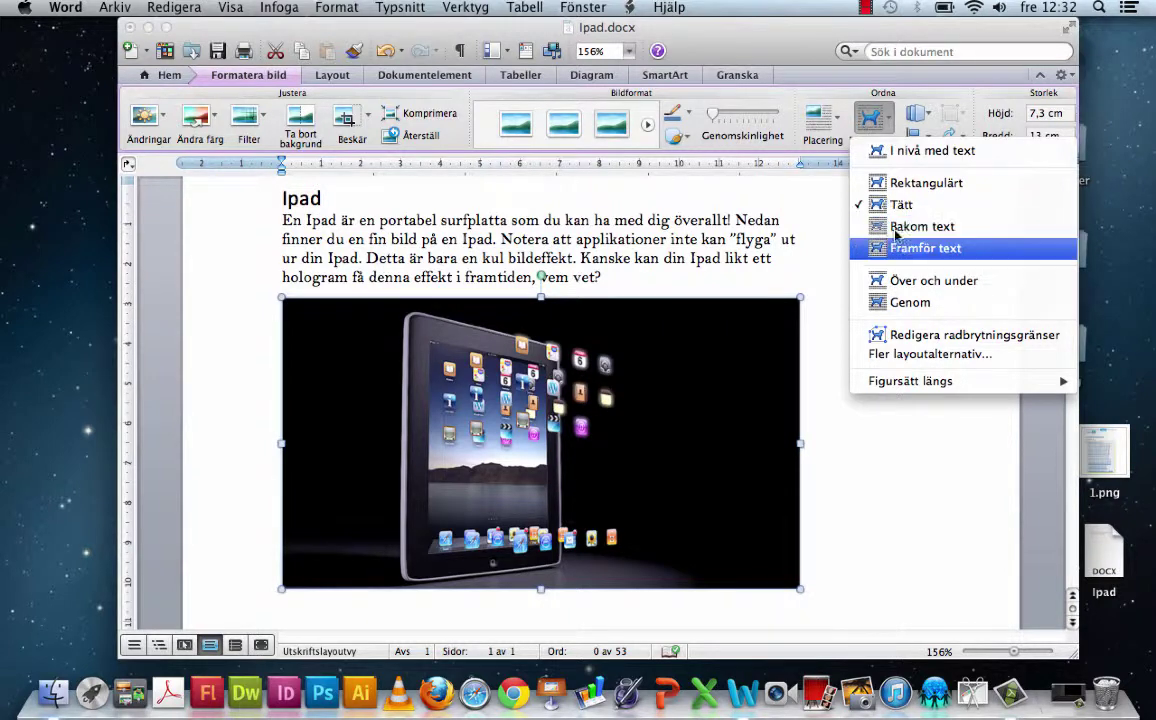
click(705, 345)
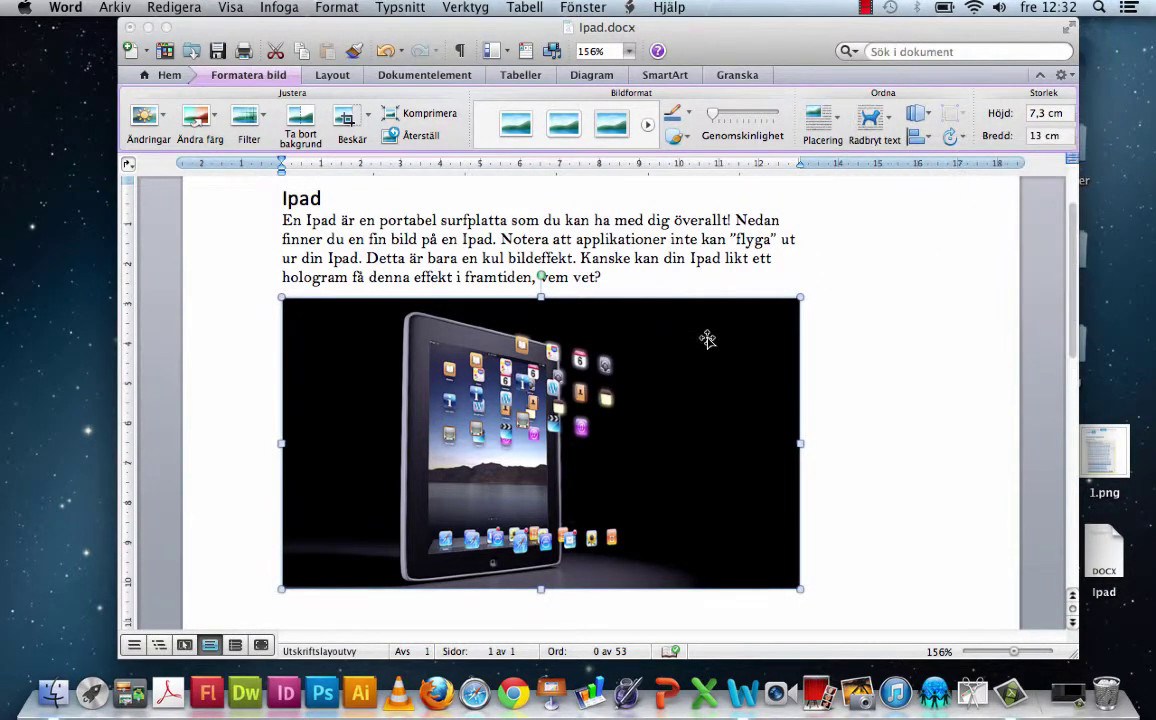
- Move the wrapped picture up over the paragraph's last line and back beneath the text
drag(684, 340, 727, 324)
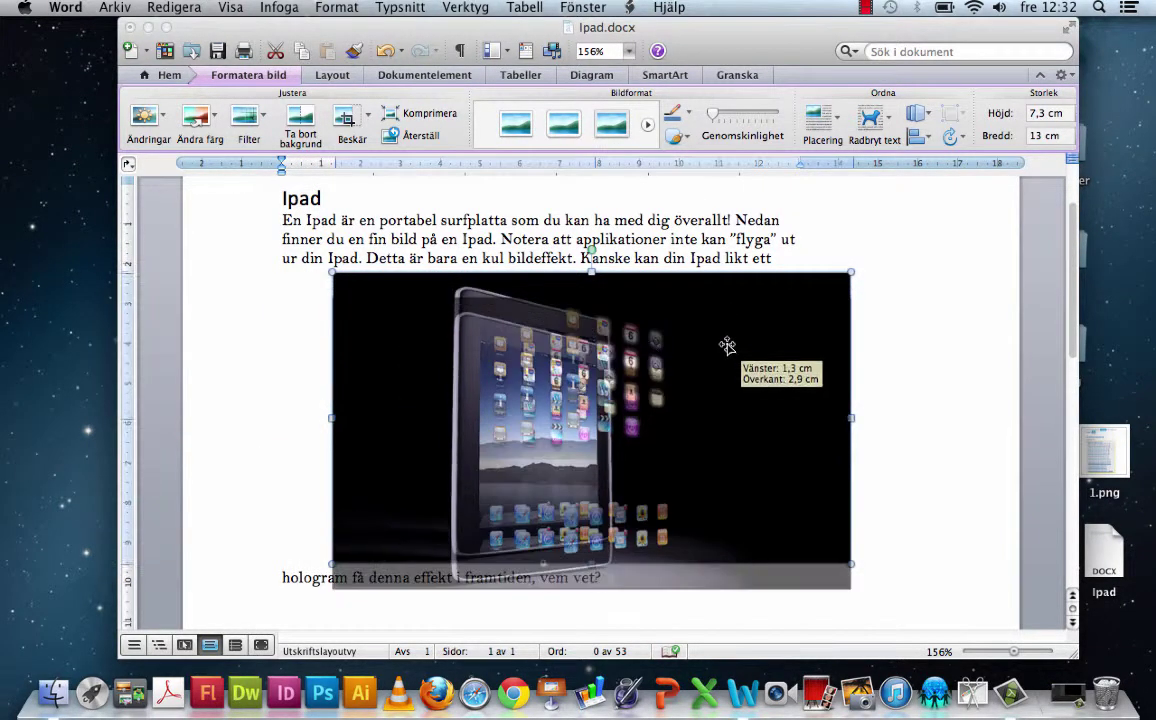
drag(727, 347, 676, 355)
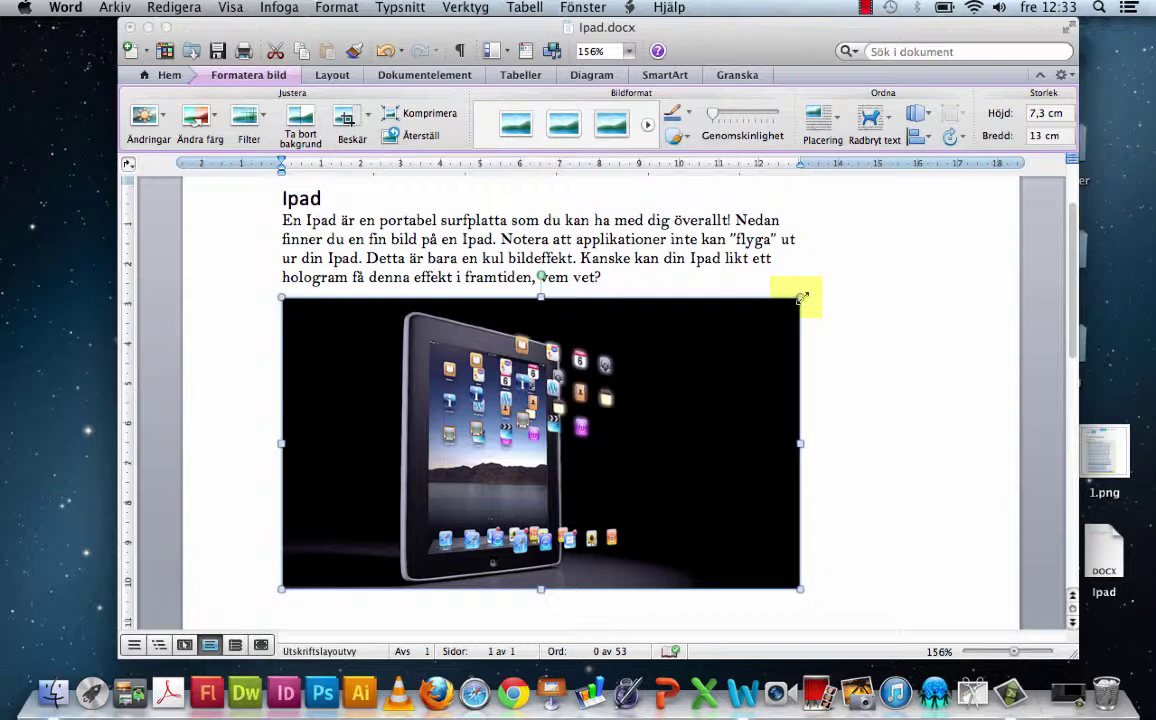
- Resize the iPad picture to about 7.3 cm wide and 2.9 cm high, stretching it disproportionately
drag(801, 298, 792, 326)
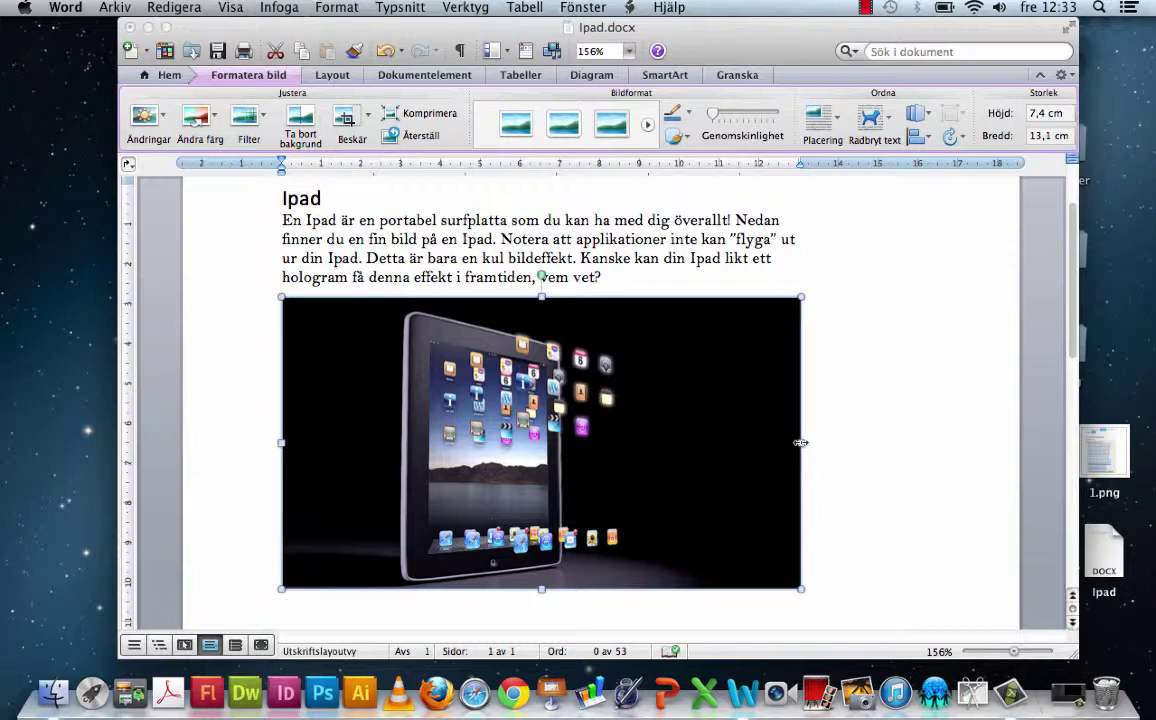
drag(801, 442, 574, 441)
drag(428, 298, 415, 482)
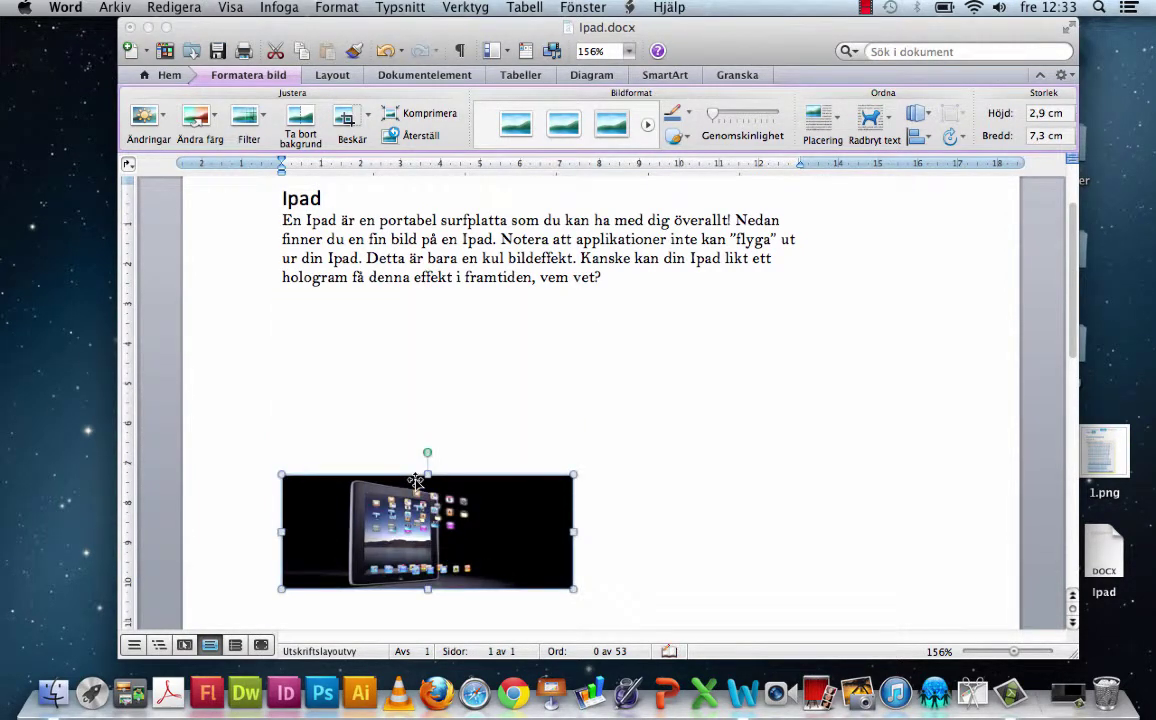
- Move the stretched iPad picture up, and undo that move together with the disproportionate resizing
drag(548, 497, 611, 395)
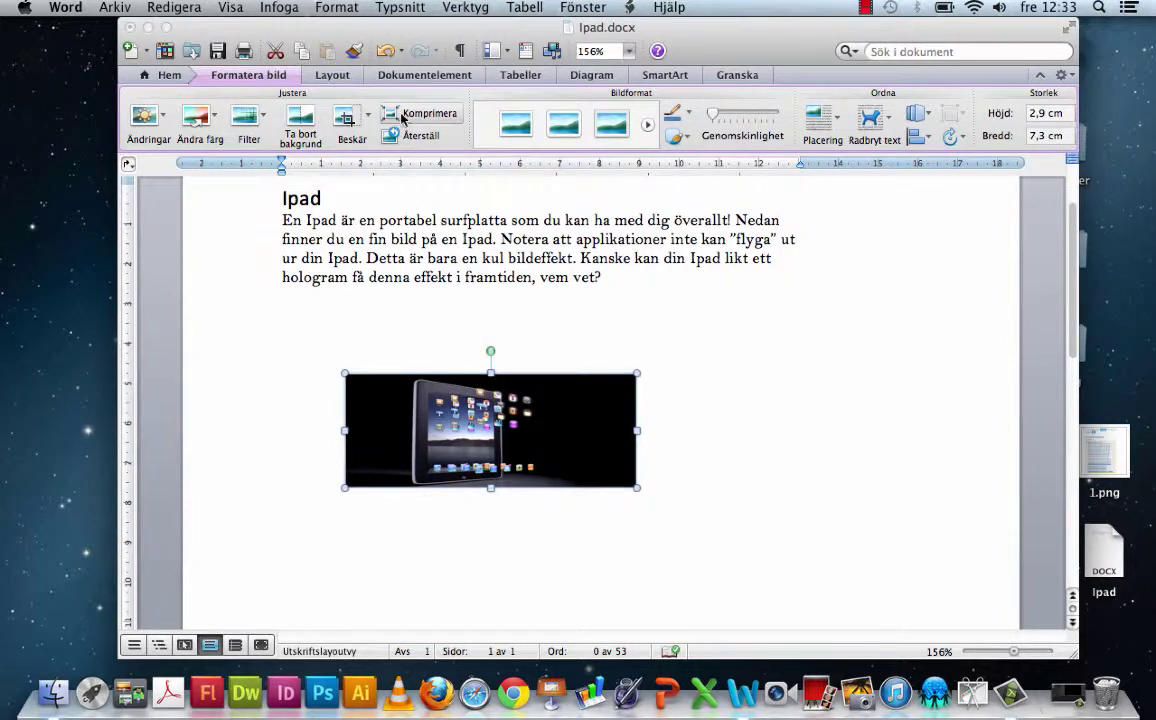
click(386, 52)
click(386, 52)
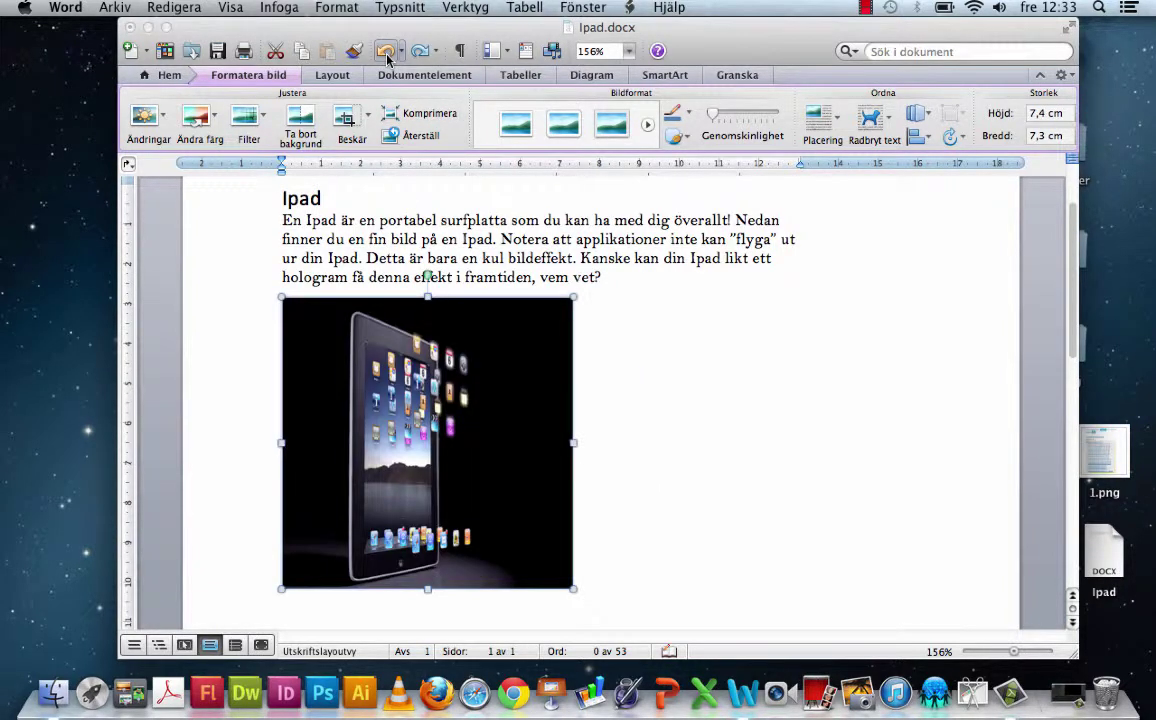
click(386, 52)
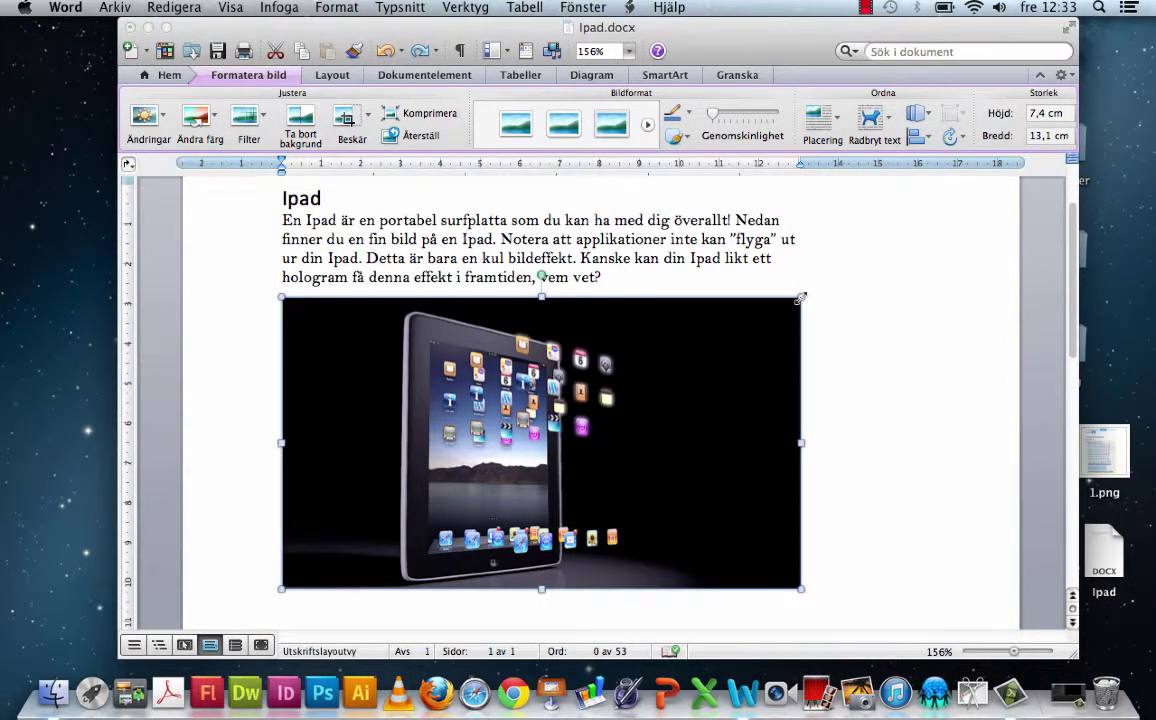
- Resize the iPad picture proportionally to about 11.5 cm wide and 6.5 cm high
drag(800, 297, 619, 406)
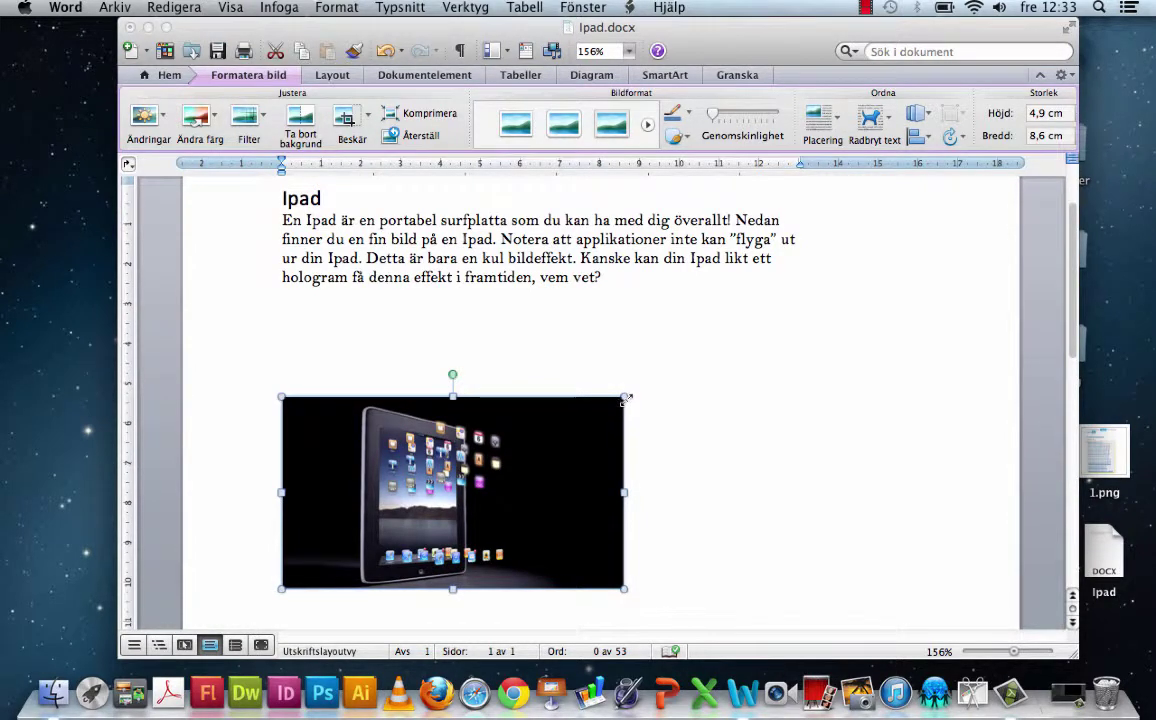
drag(626, 398, 738, 333)
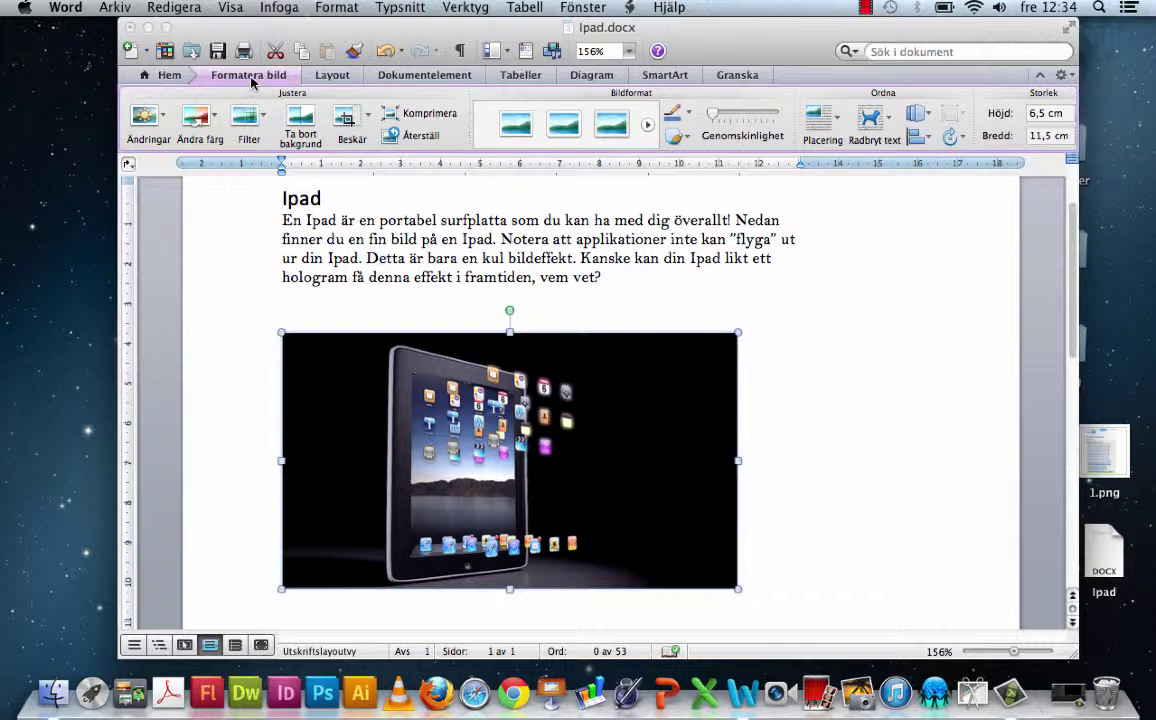
- Look through the correction, recolor and artistic filter galleries for the iPad picture without applying any of them
click(165, 122)
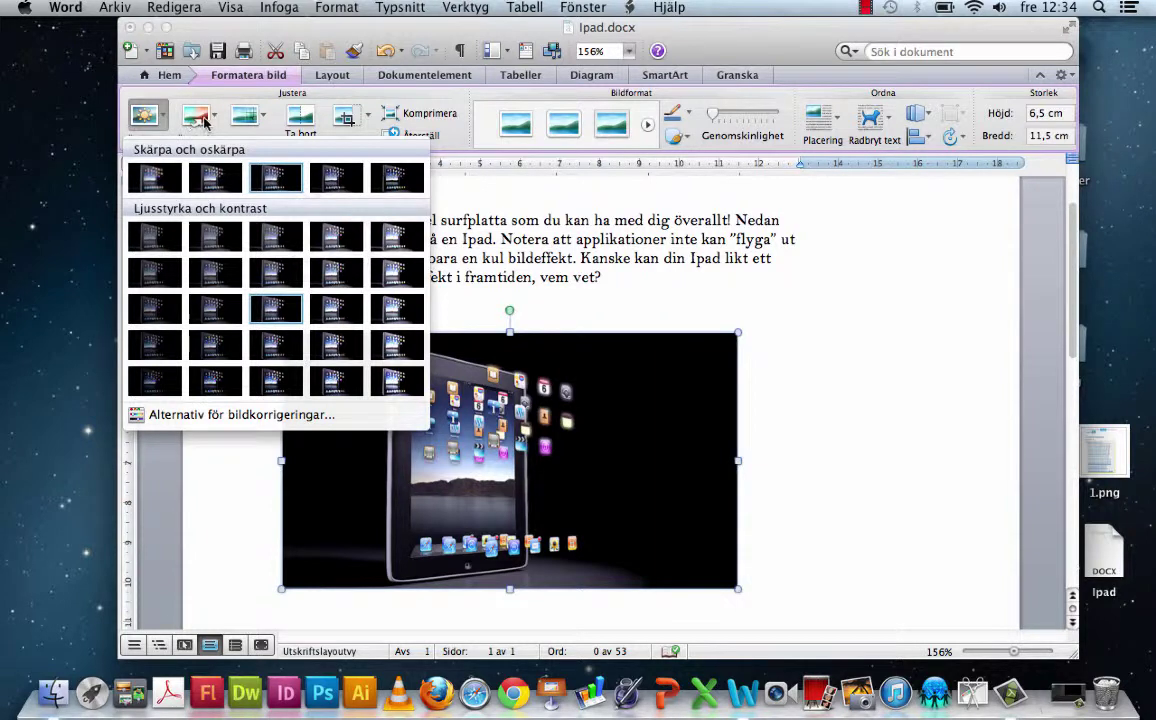
click(213, 120)
click(213, 120)
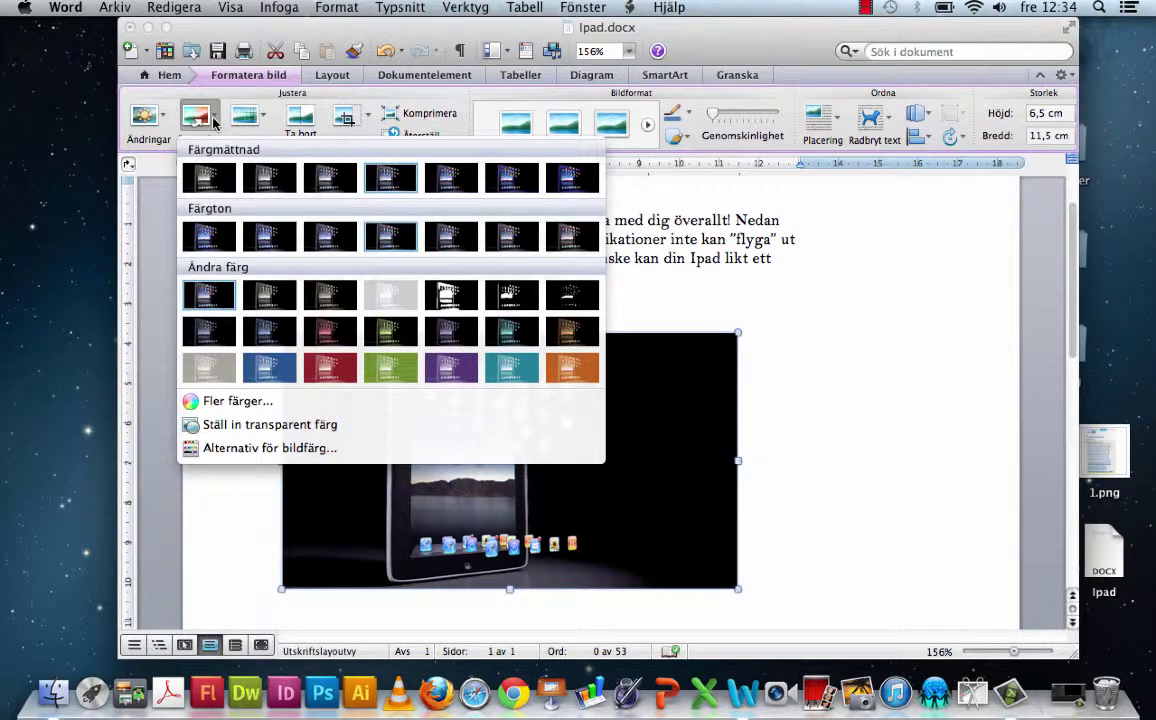
click(265, 121)
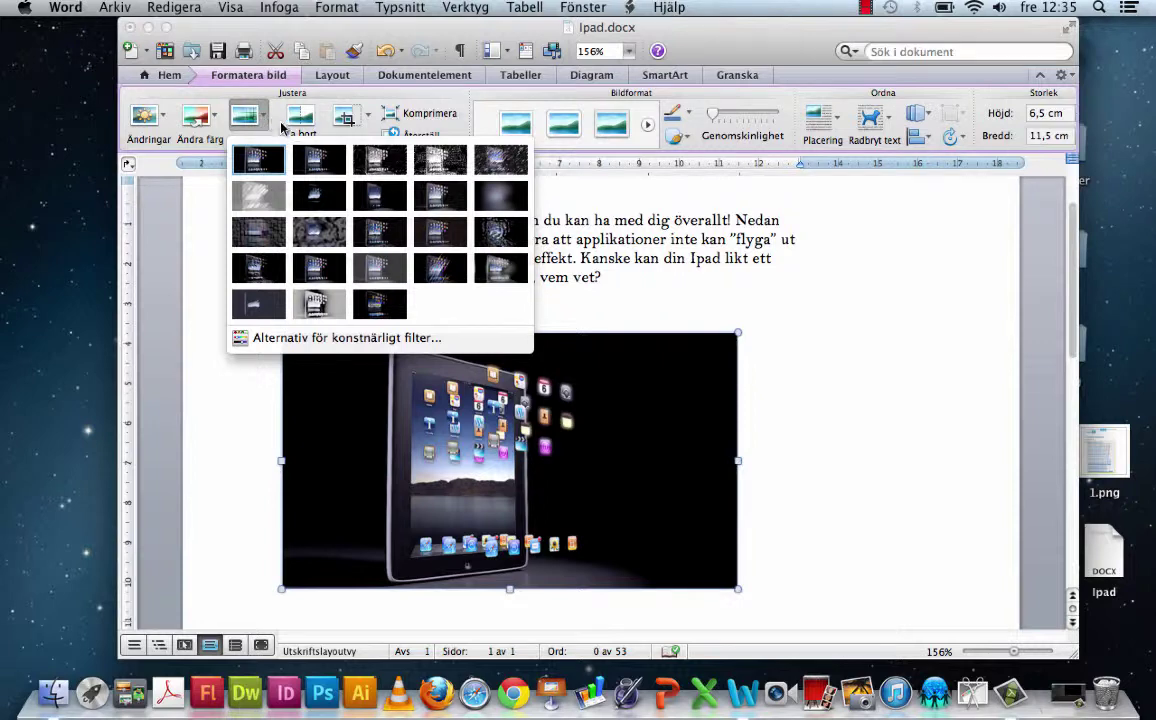
click(321, 125)
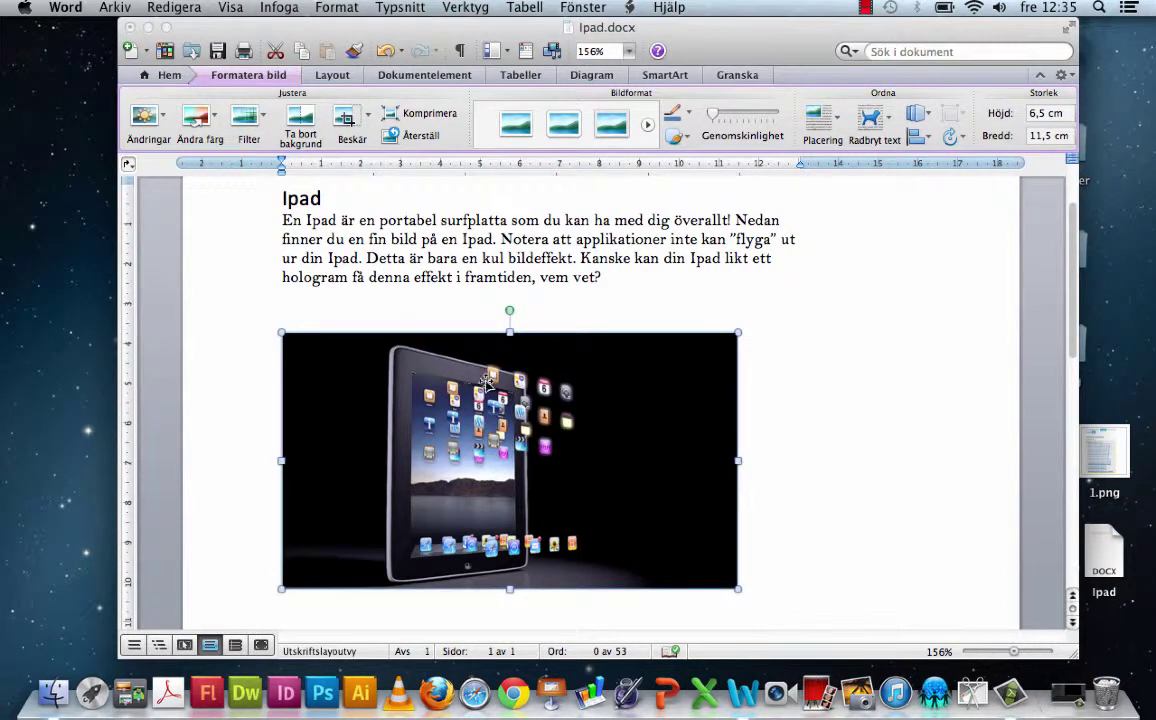
- Move the iPad picture slightly closer beneath the paragraph and crop its black left and right sides to a width of about 6.4 cm
drag(475, 350, 500, 328)
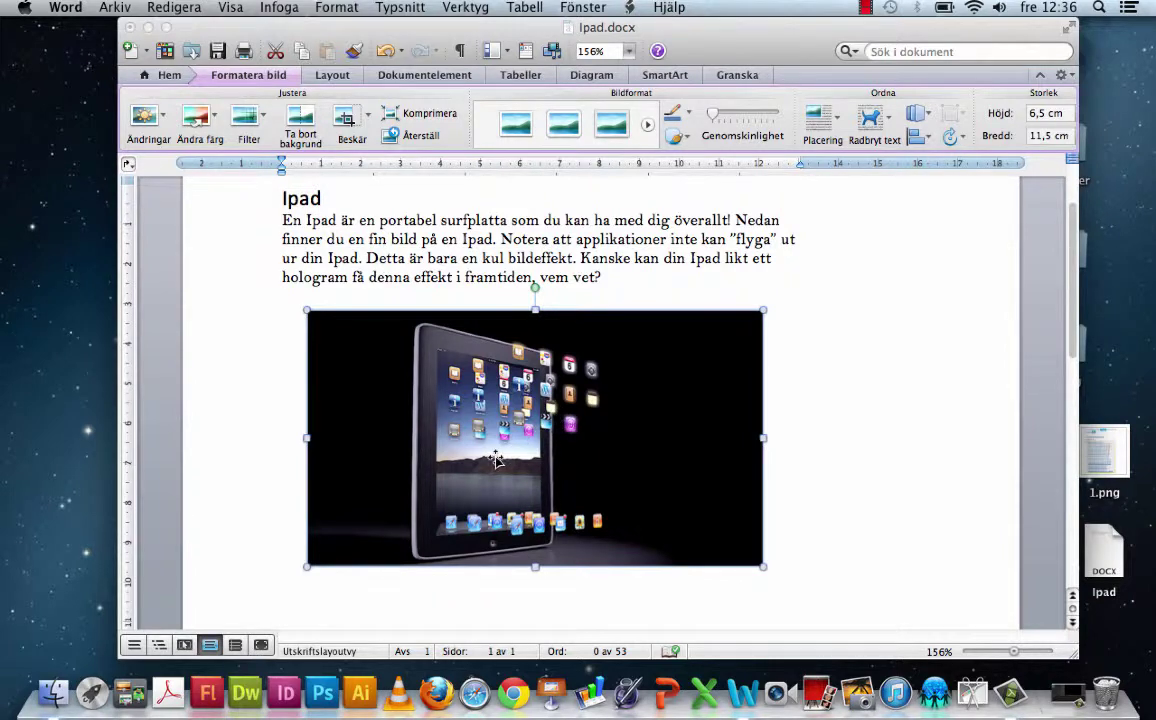
click(368, 116)
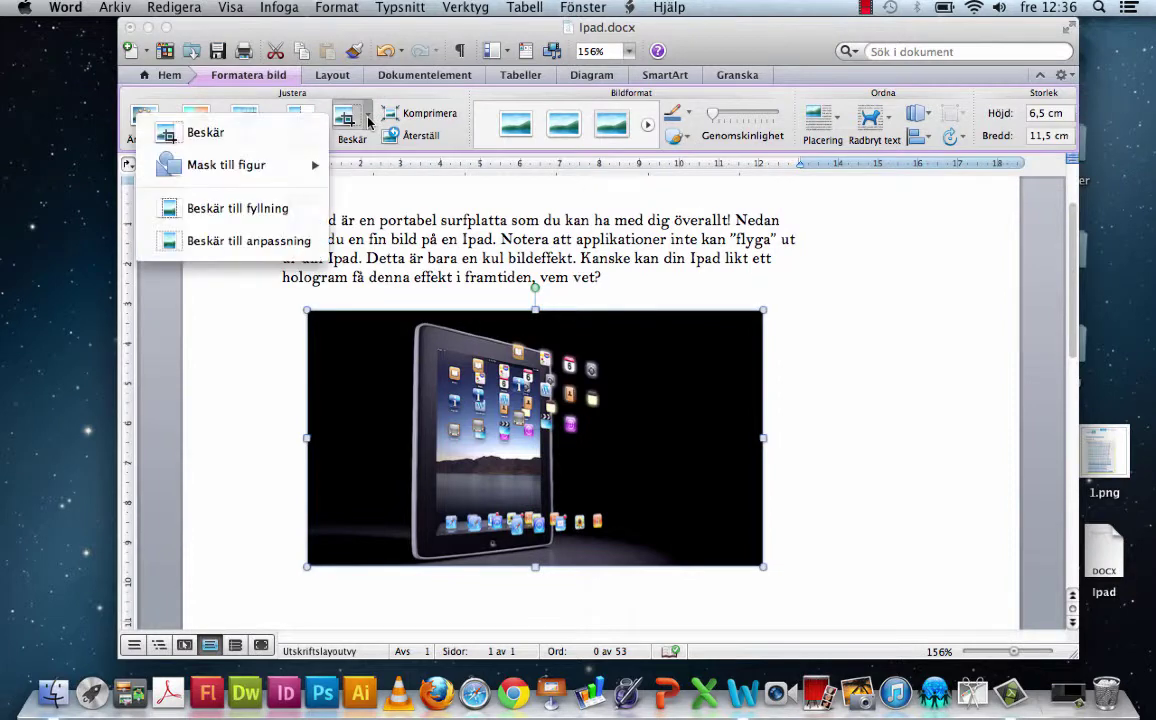
click(250, 135)
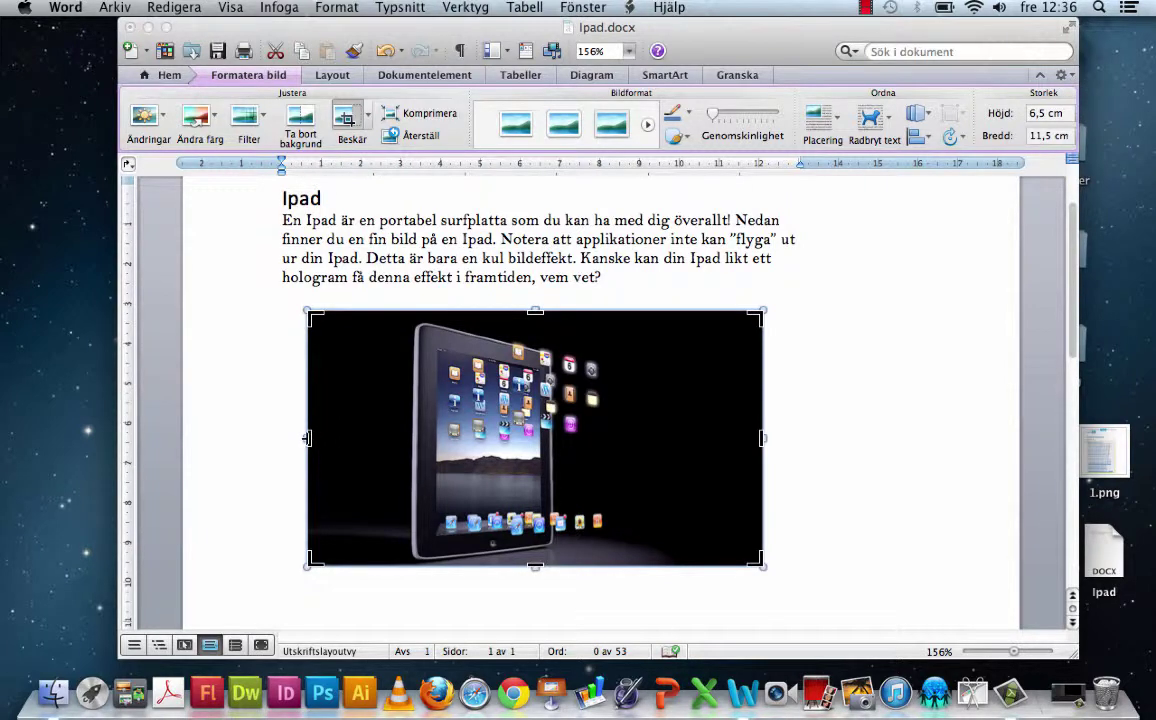
drag(309, 437, 390, 440)
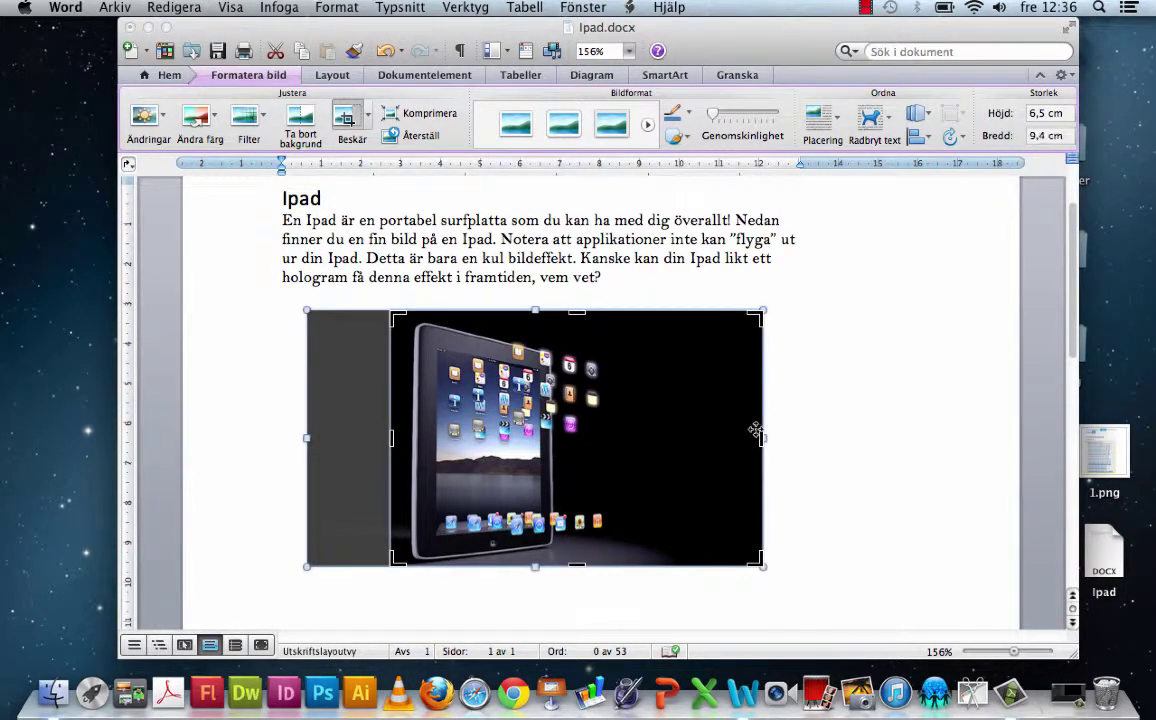
drag(760, 437, 644, 438)
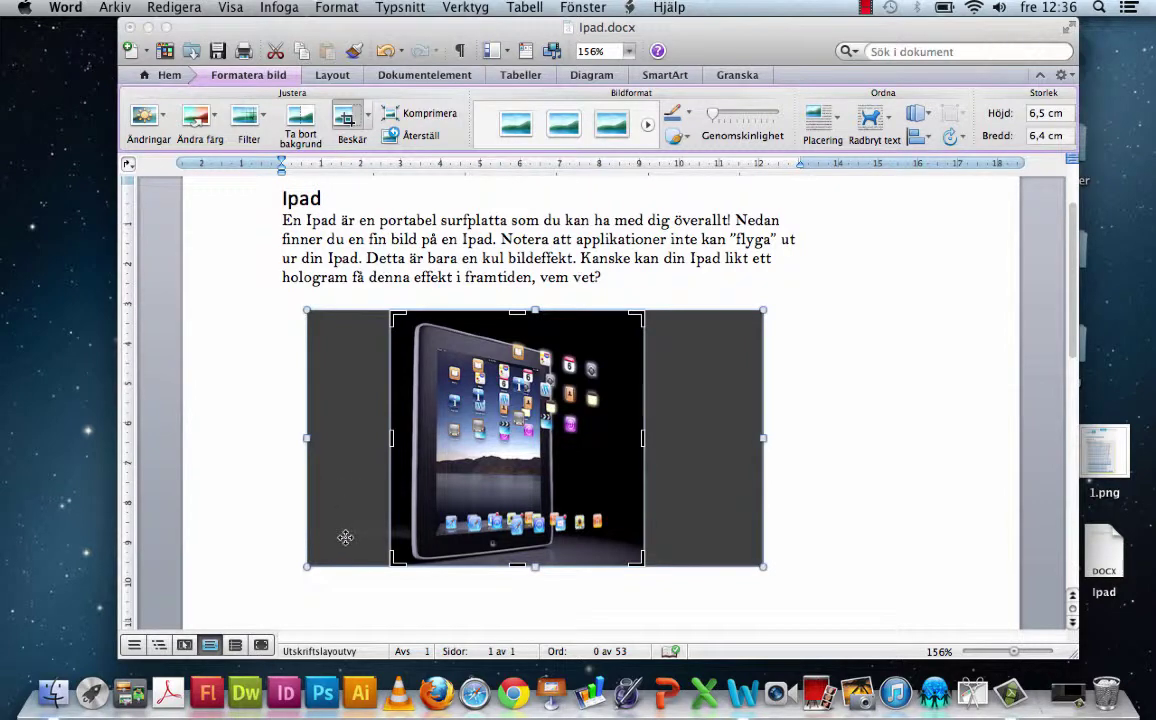
click(864, 442)
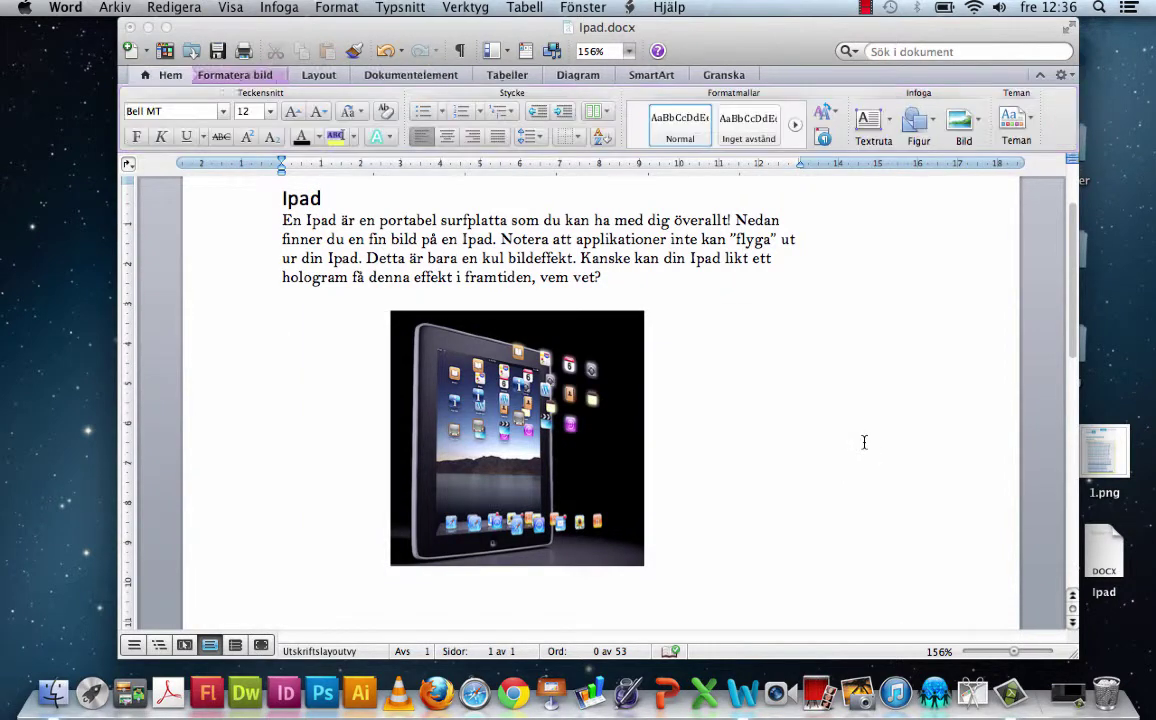
- Extend the iPad picture's crop back out on both sides to a width of about 11.4 cm
click(594, 453)
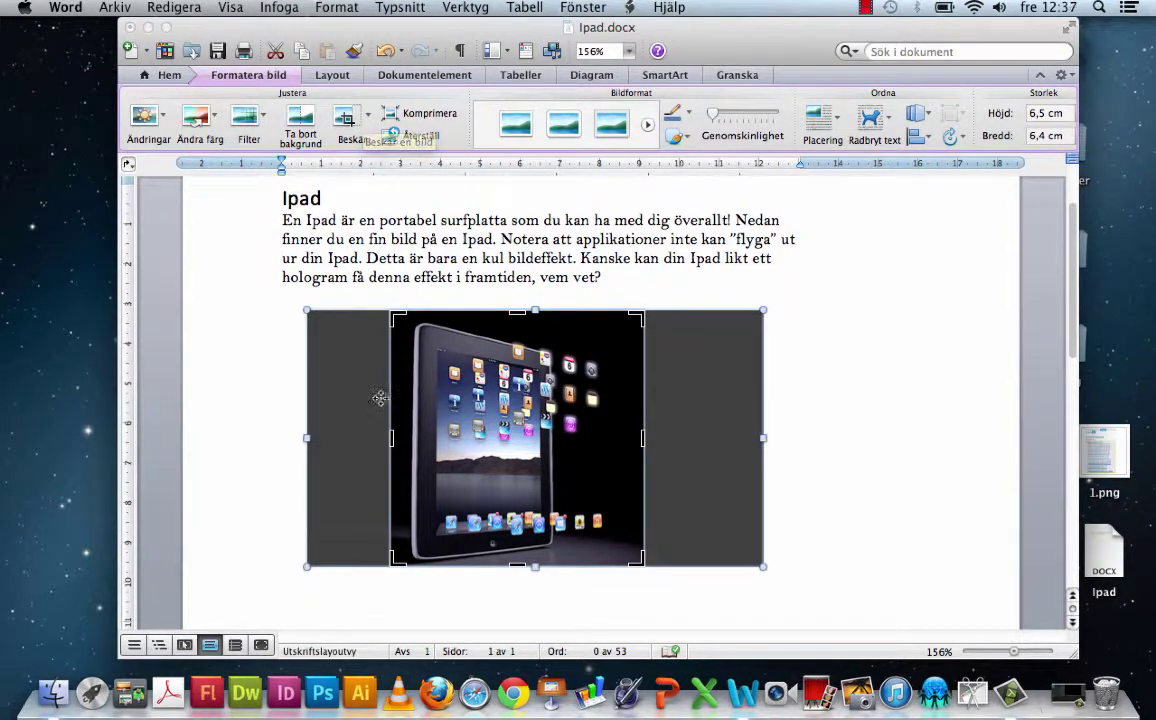
drag(391, 434, 309, 434)
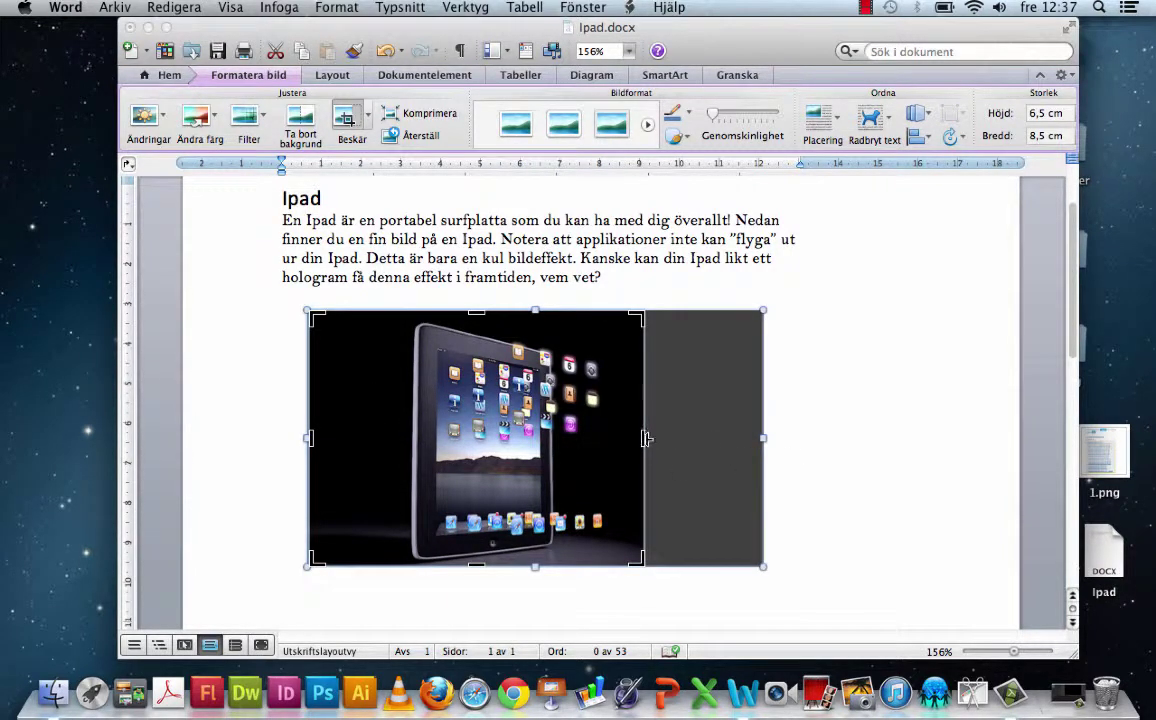
drag(646, 438, 762, 440)
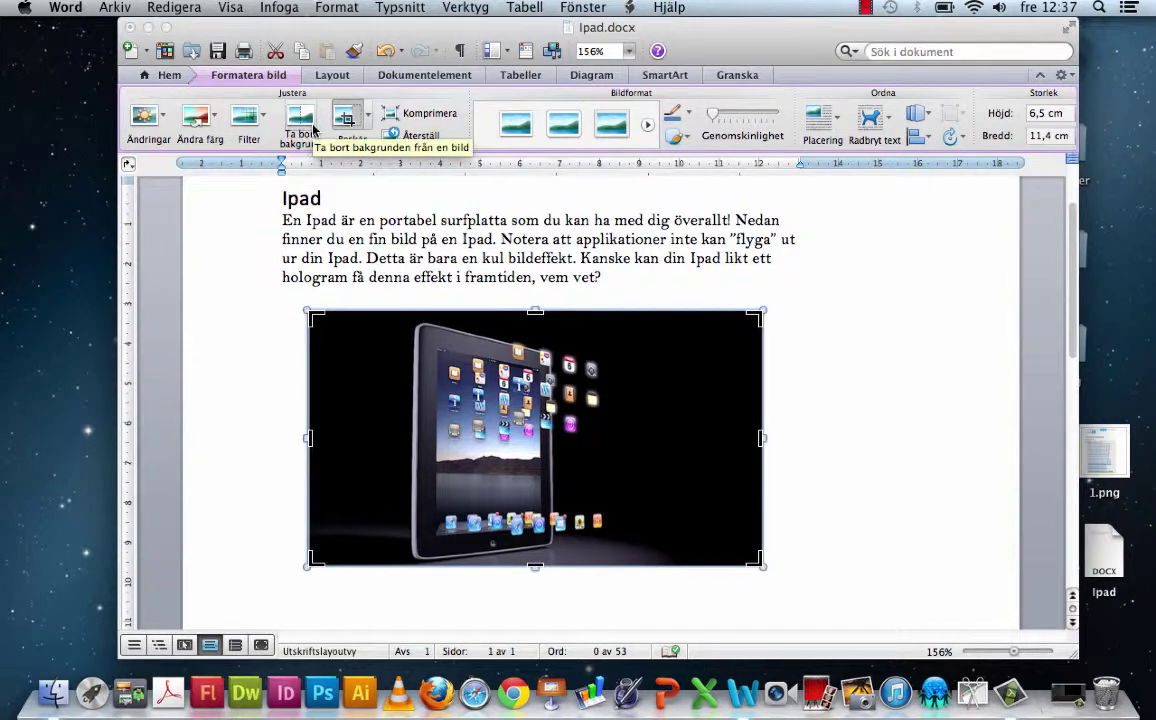
- Start removing the iPad picture's background and extend the foreground rectangle vertically to enclose the whole device
click(313, 128)
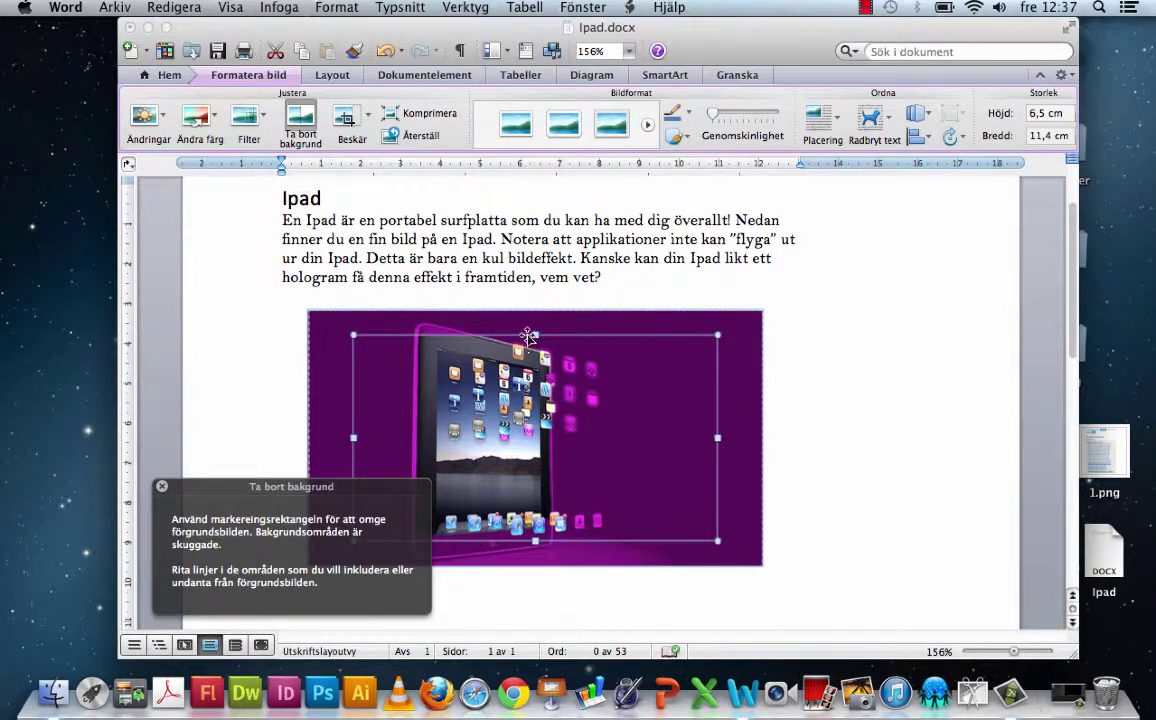
drag(535, 335, 535, 322)
click(162, 486)
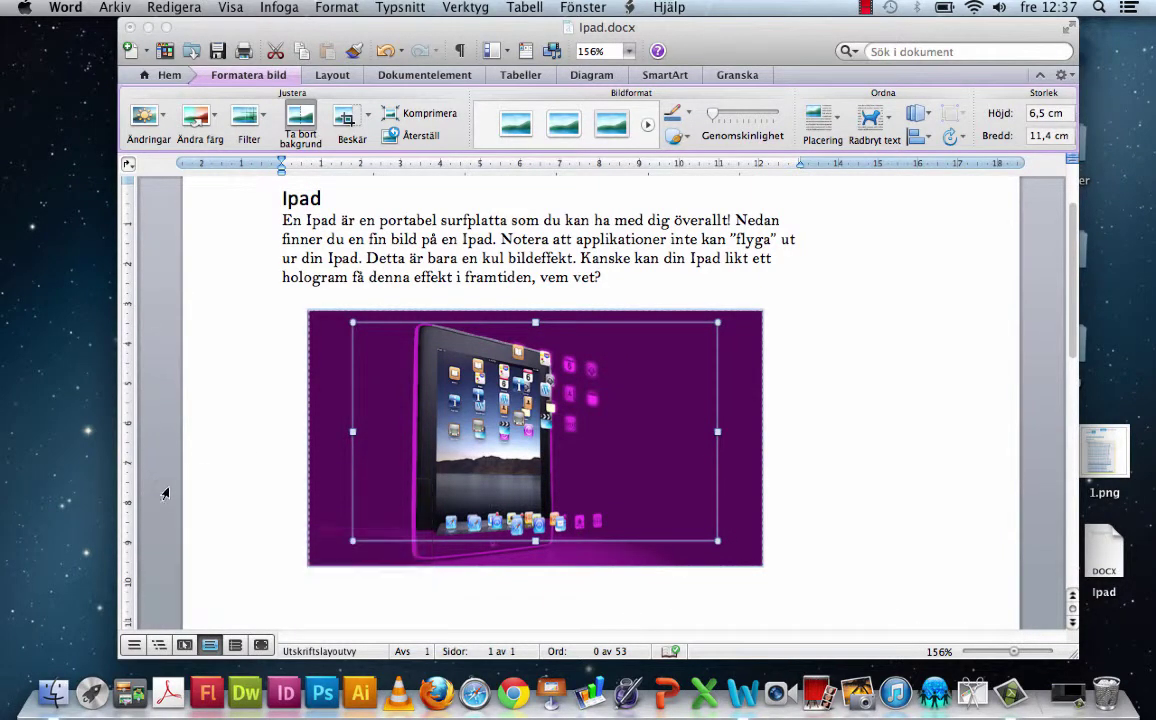
drag(535, 541, 533, 563)
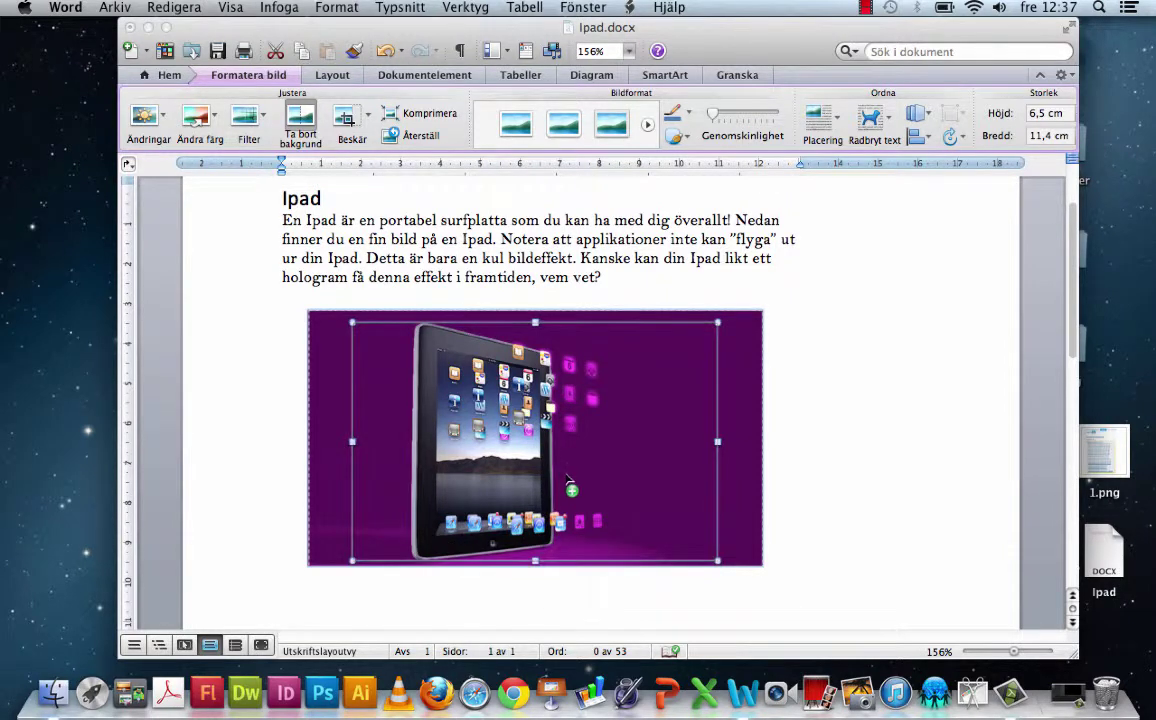
- Mark the seven floating app icons as foreground and apply the background removal, and revert the picture to its original background
click(569, 366)
click(592, 370)
click(570, 393)
click(593, 401)
click(571, 425)
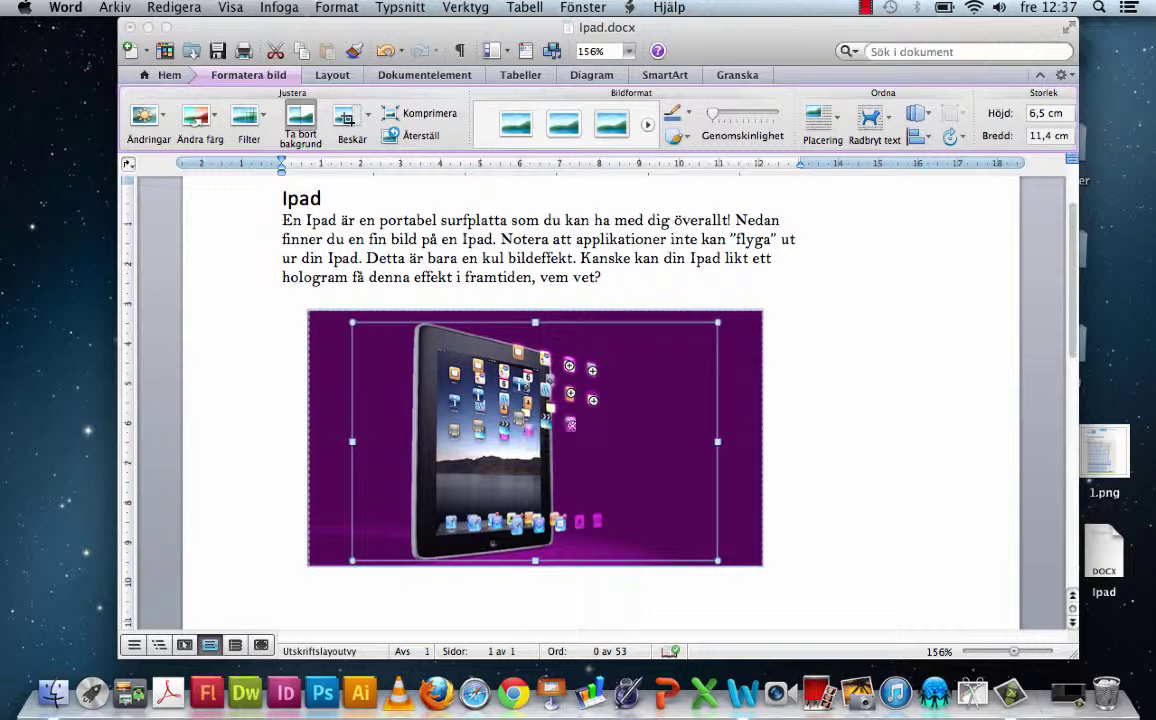
click(580, 523)
click(597, 521)
click(806, 370)
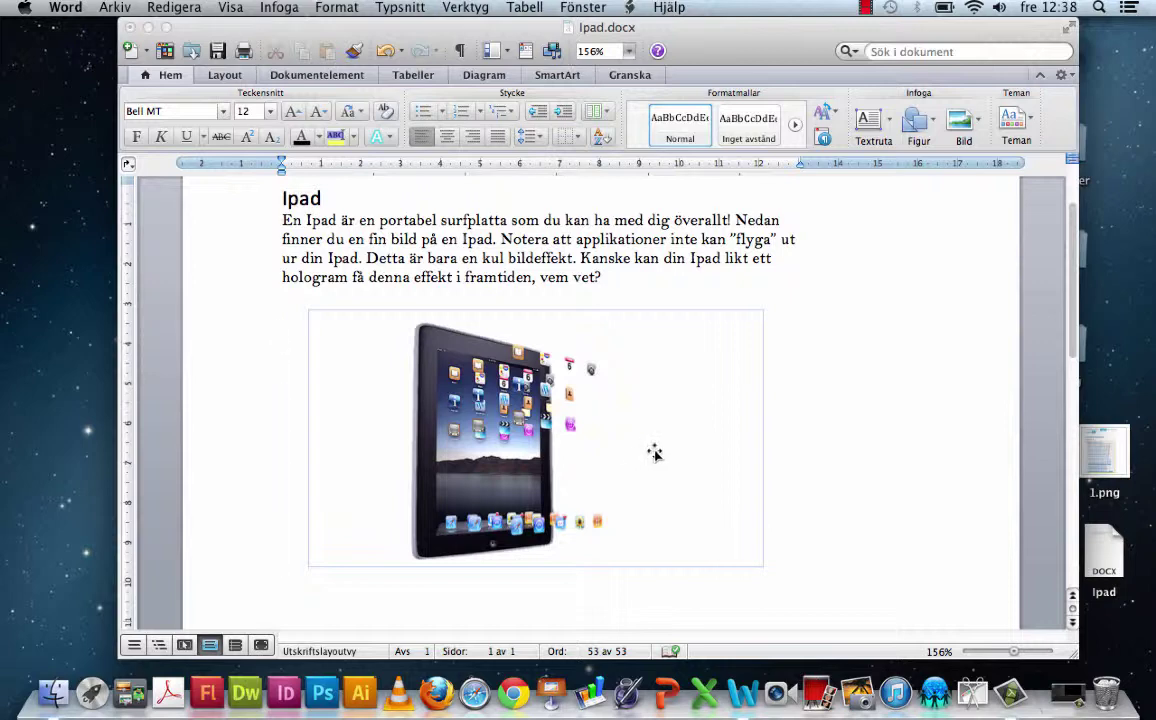
click(706, 428)
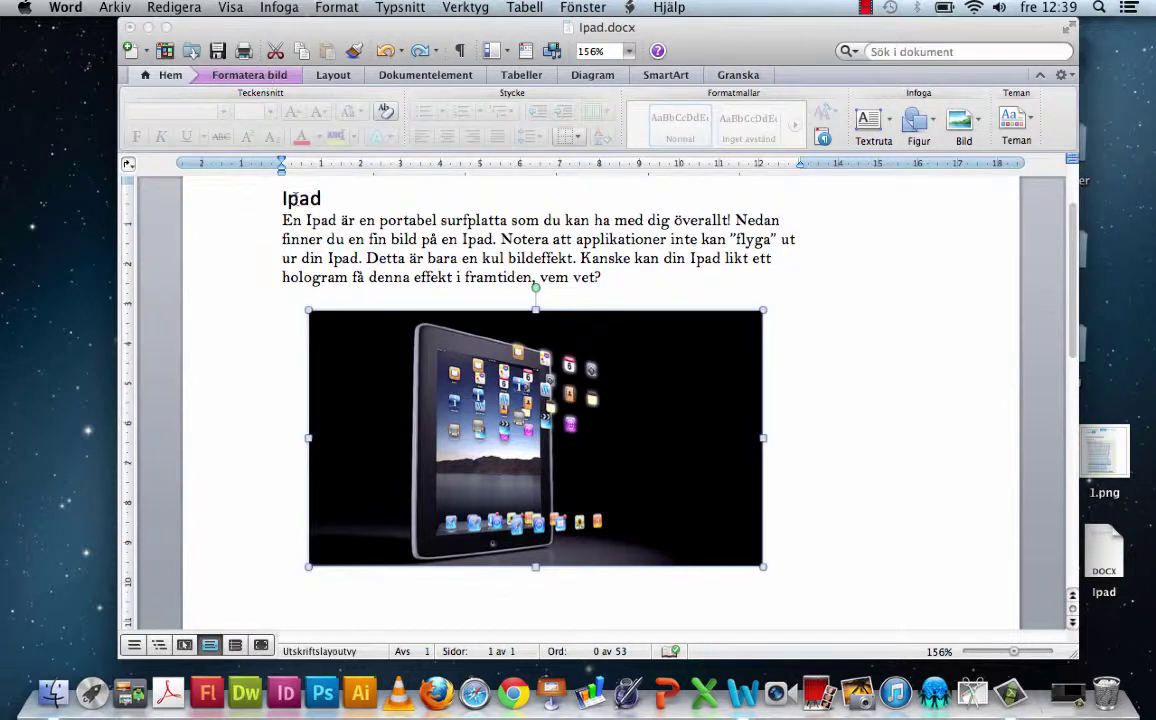
- Try the oval, Sammansatt ram, svart and thick shadowed black frame picture styles on the iPad picture
click(249, 76)
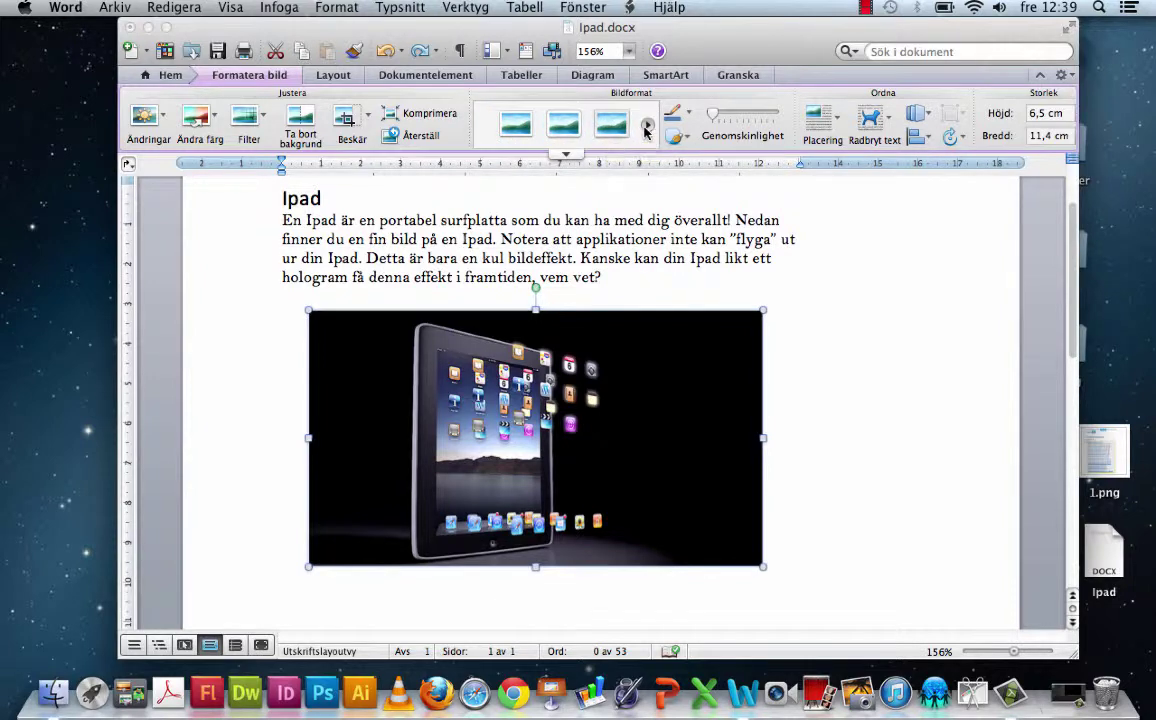
click(647, 126)
click(647, 126)
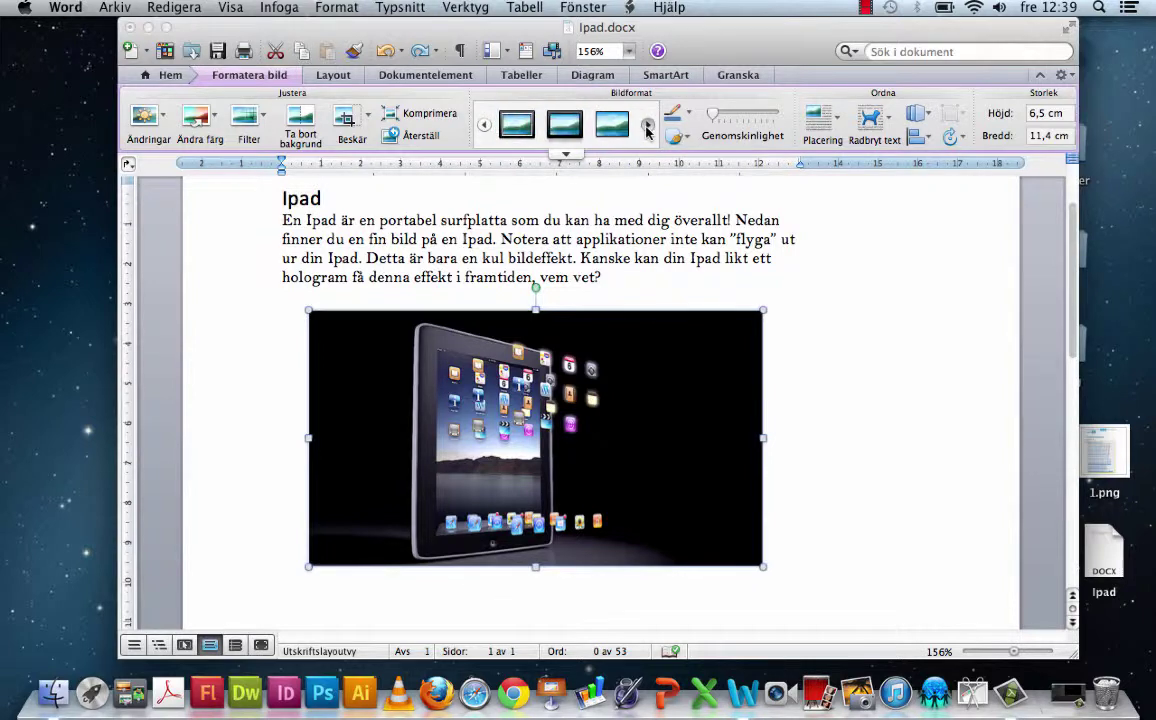
click(647, 126)
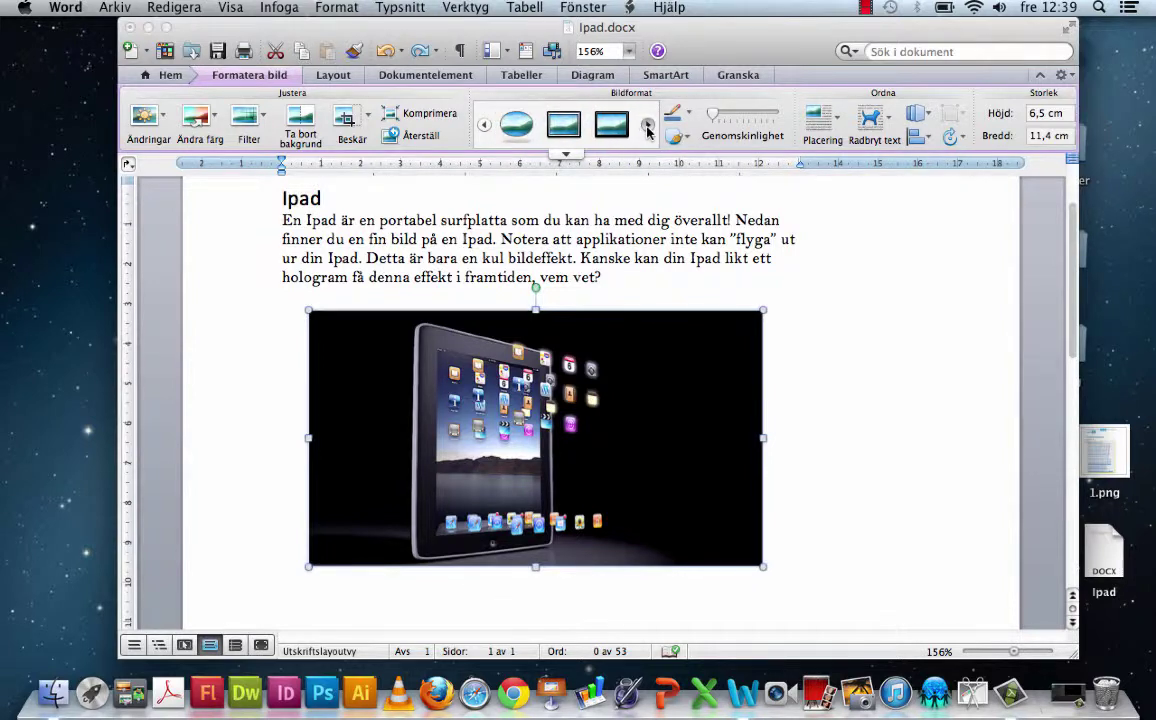
click(523, 131)
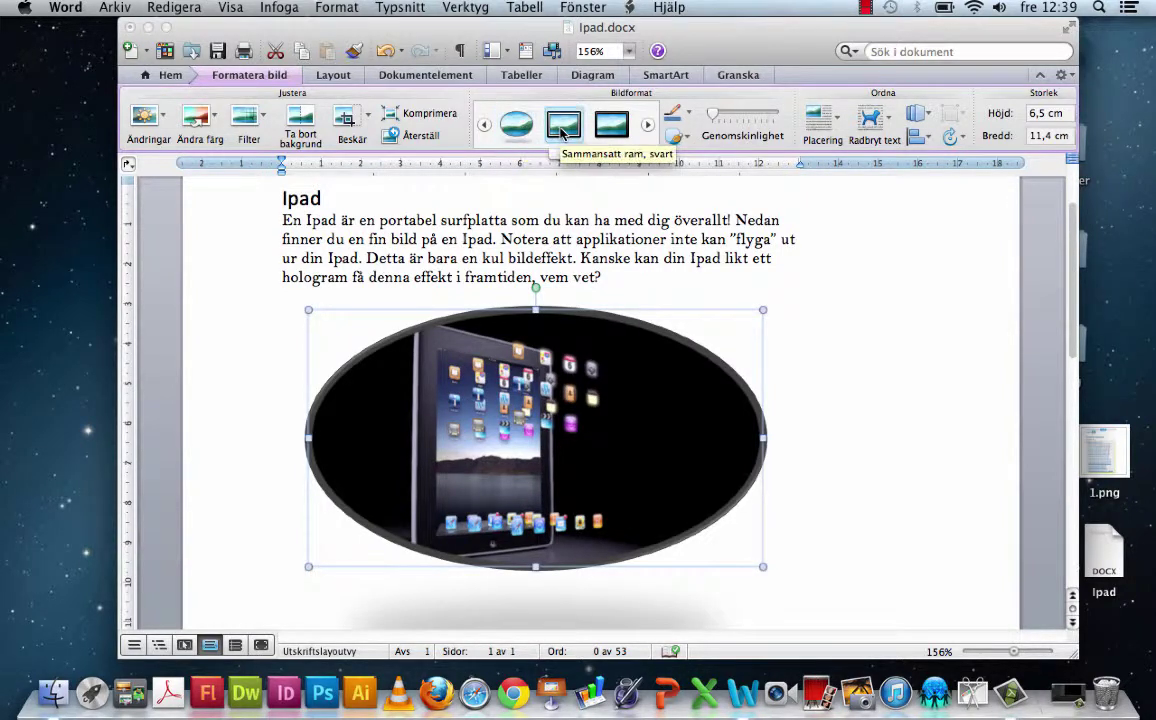
click(562, 127)
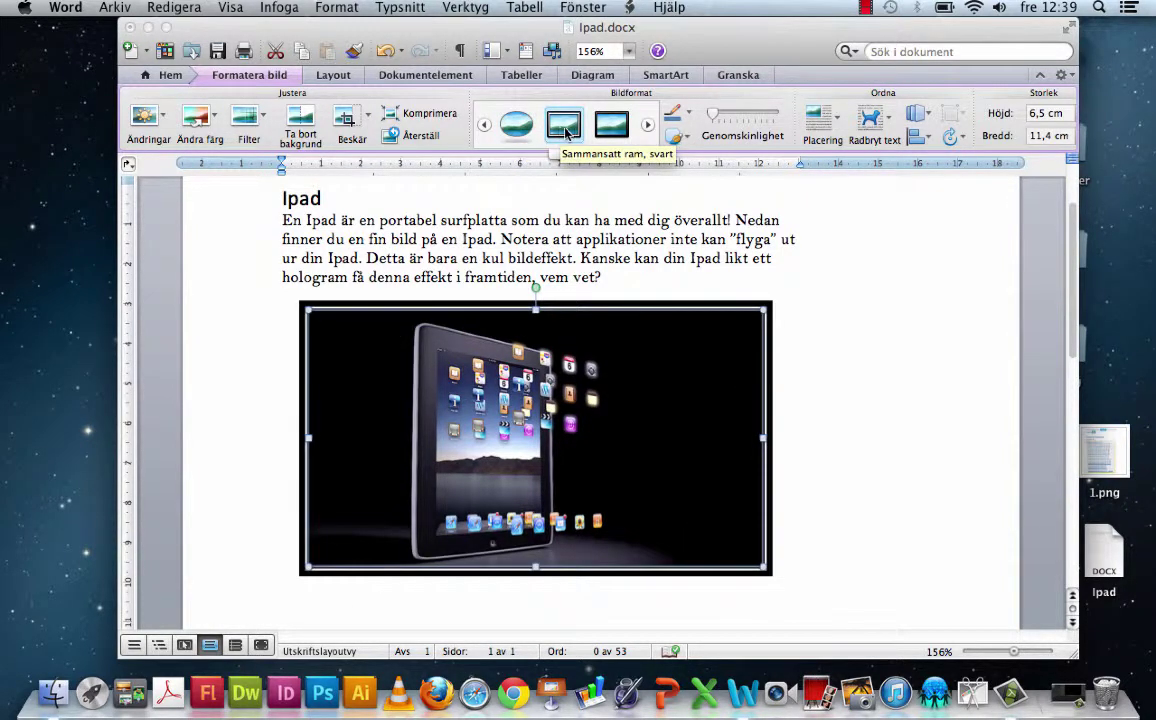
click(611, 125)
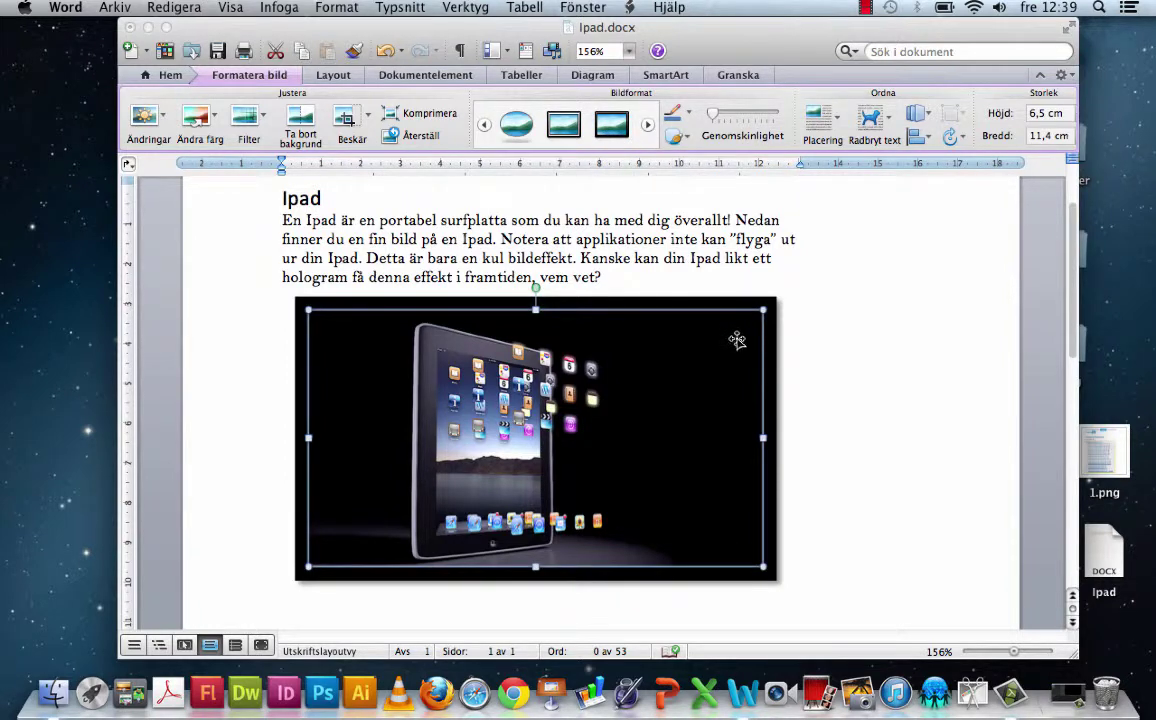
- Undo the three picture styles applied to the iPad picture
click(386, 51)
click(386, 51)
click(386, 51)
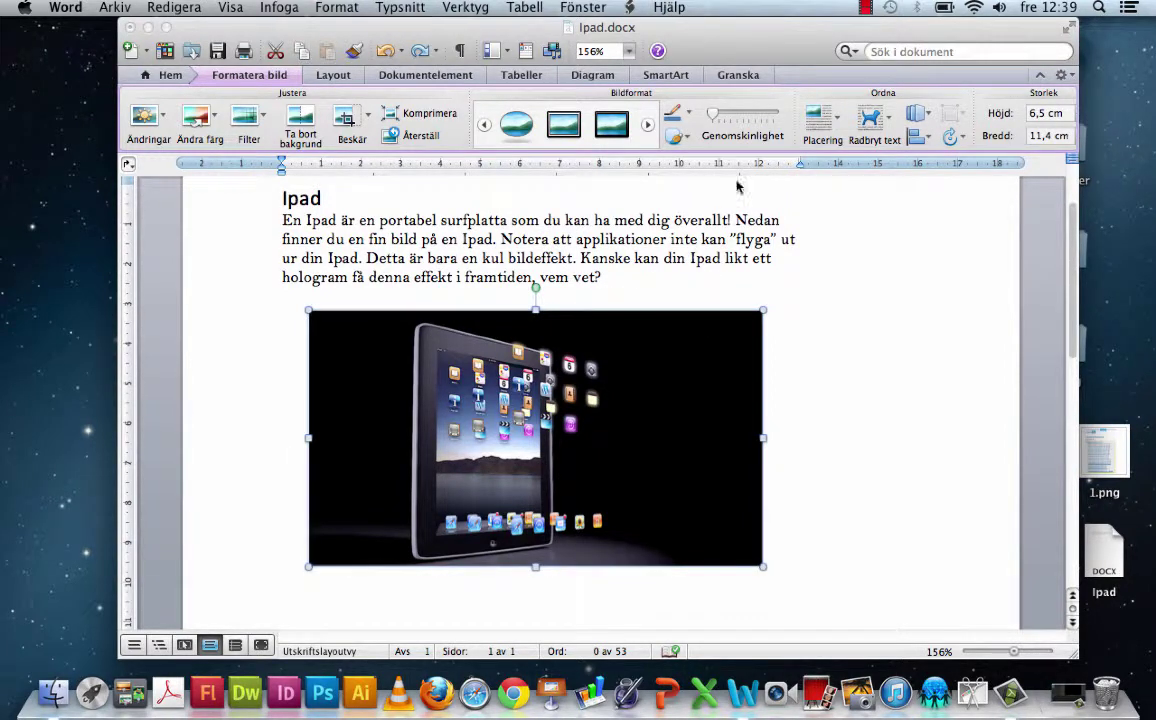
- Make the iPad picture mostly transparent and return it to full opacity
drag(716, 119, 766, 119)
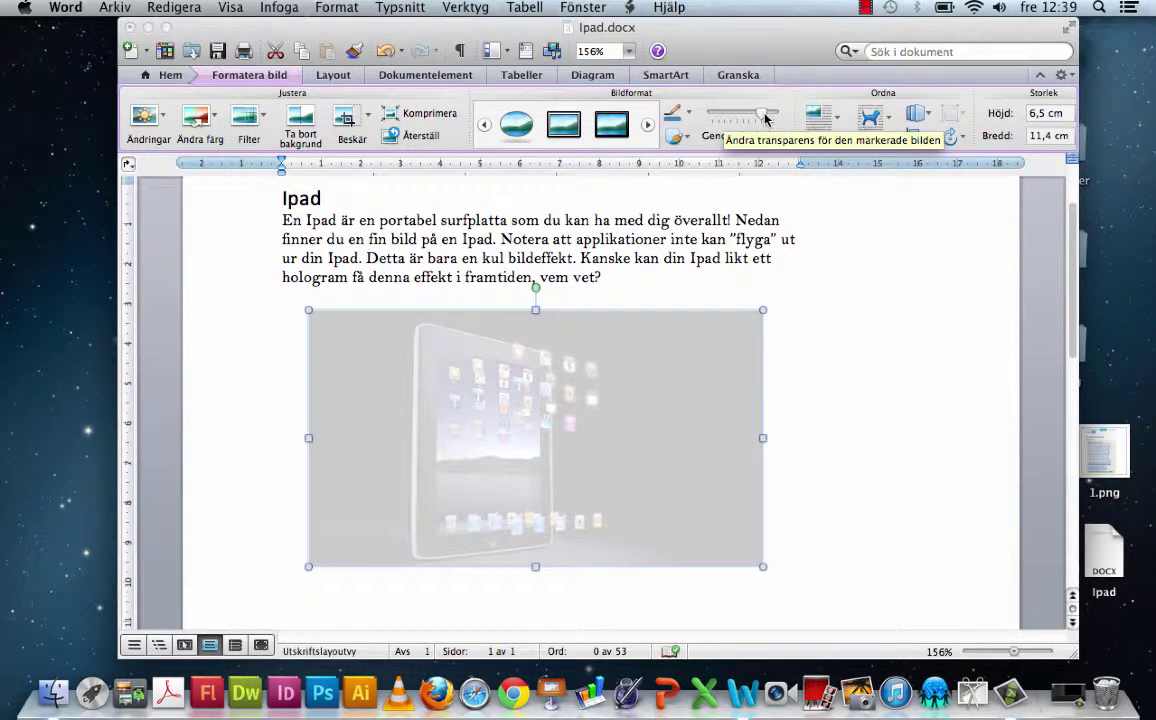
drag(766, 119, 716, 119)
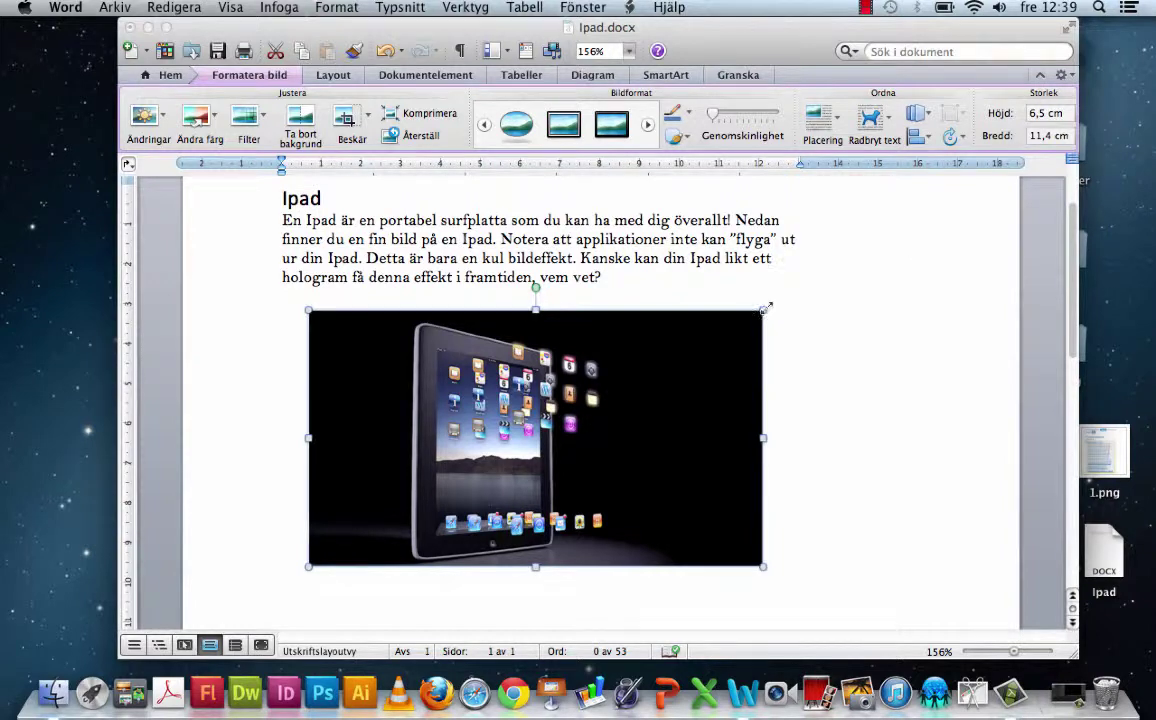
- Enlarge the iPad picture proportionally to about 11.7 cm wide and 6.6 cm high and deselect it
mouse_move(766, 308)
mouse_down()
mouse_move(681, 354)
mouse_move(630, 440)
mouse_move(614, 520)
mouse_move(603, 421)
mouse_move(772, 310)
mouse_move(728, 356)
mouse_move(627, 413)
mouse_move(777, 324)
mouse_up()
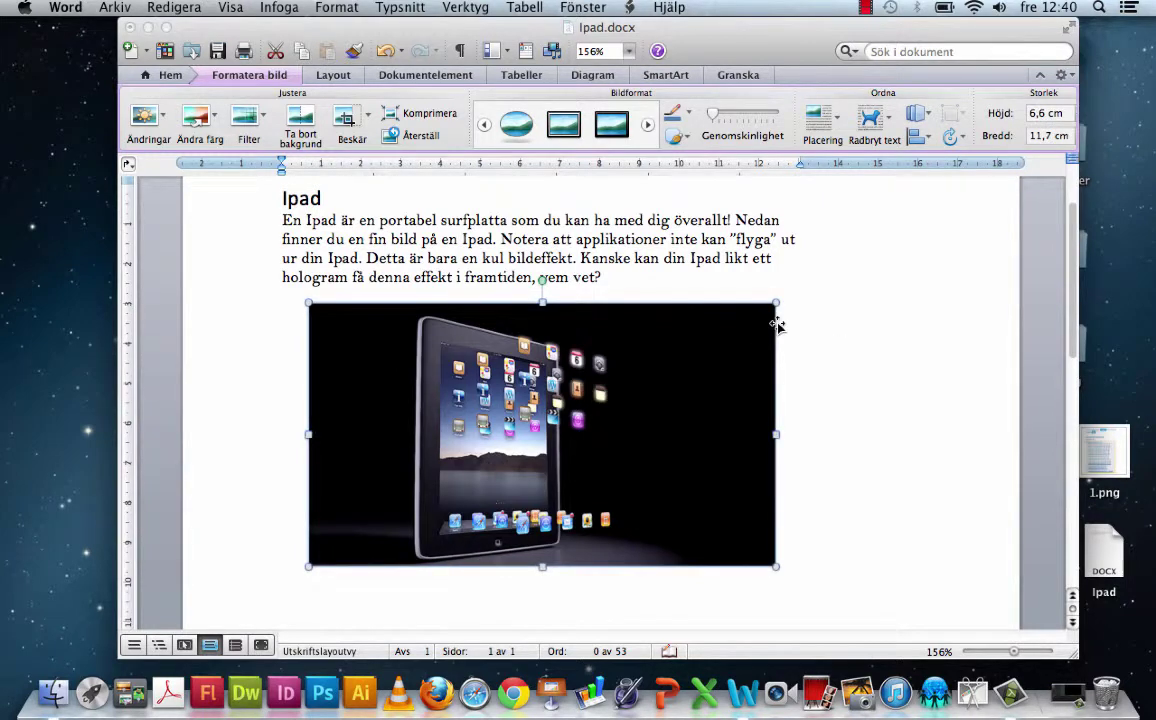
click(810, 357)
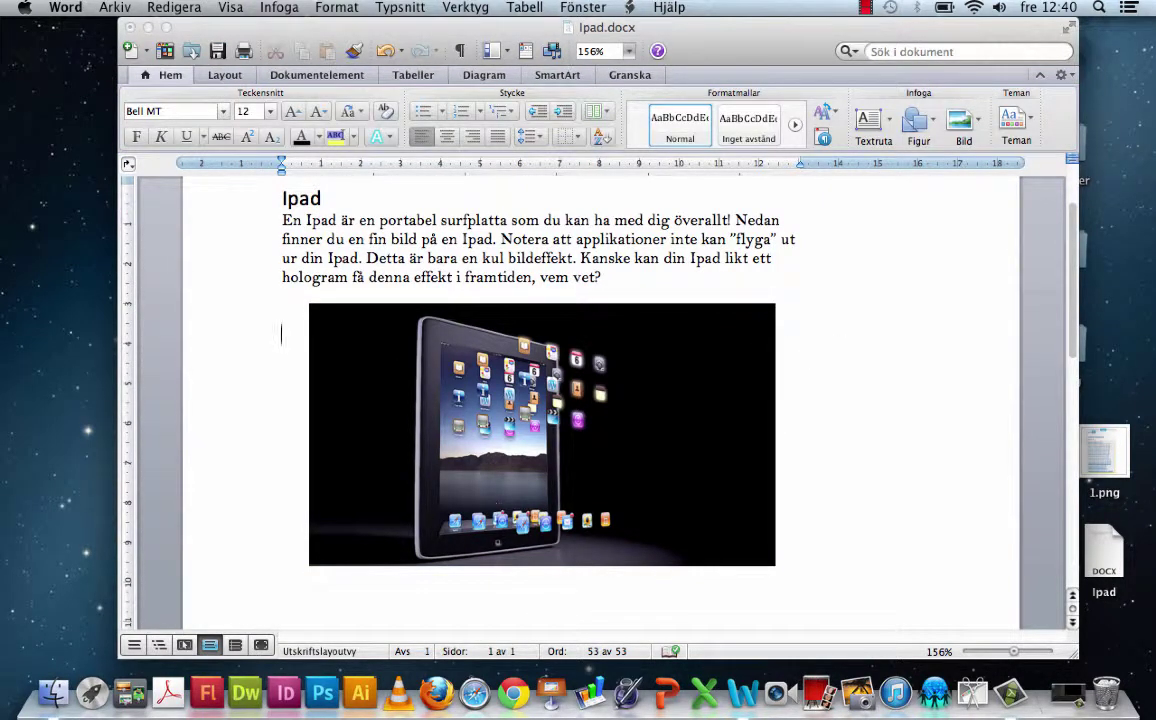
- Move the iPad picture slightly down and to the right, leaving a gap below the paragraph
click(764, 369)
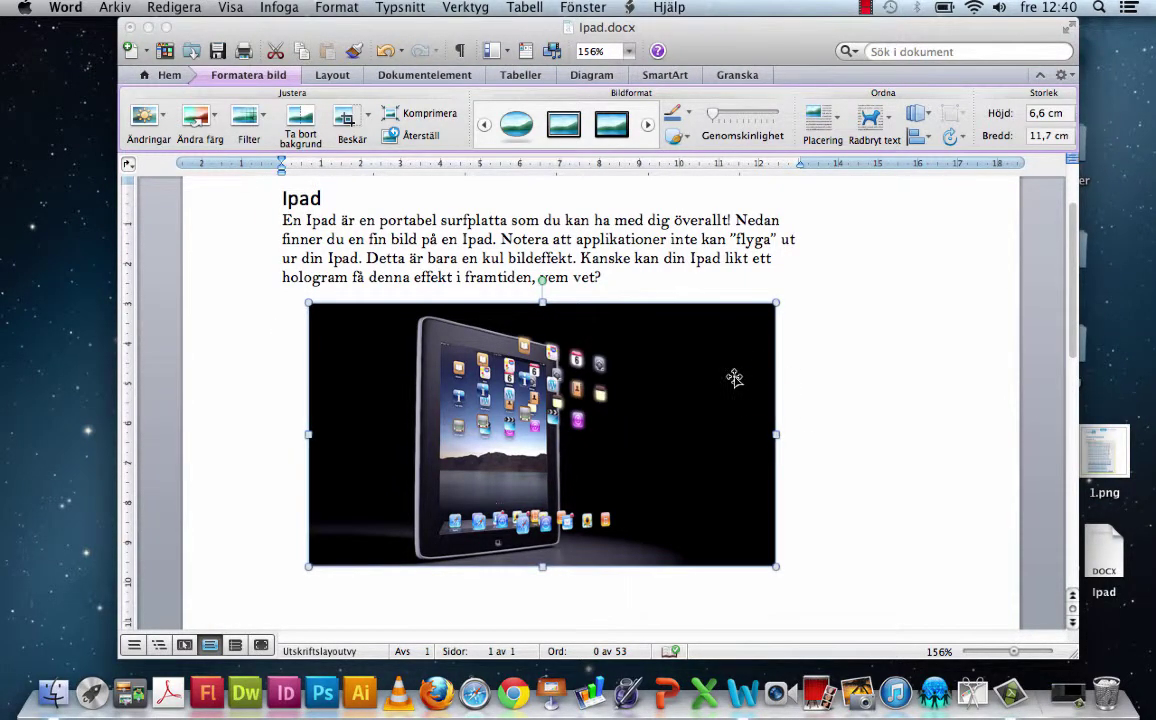
drag(735, 379, 774, 335)
drag(699, 356, 717, 431)
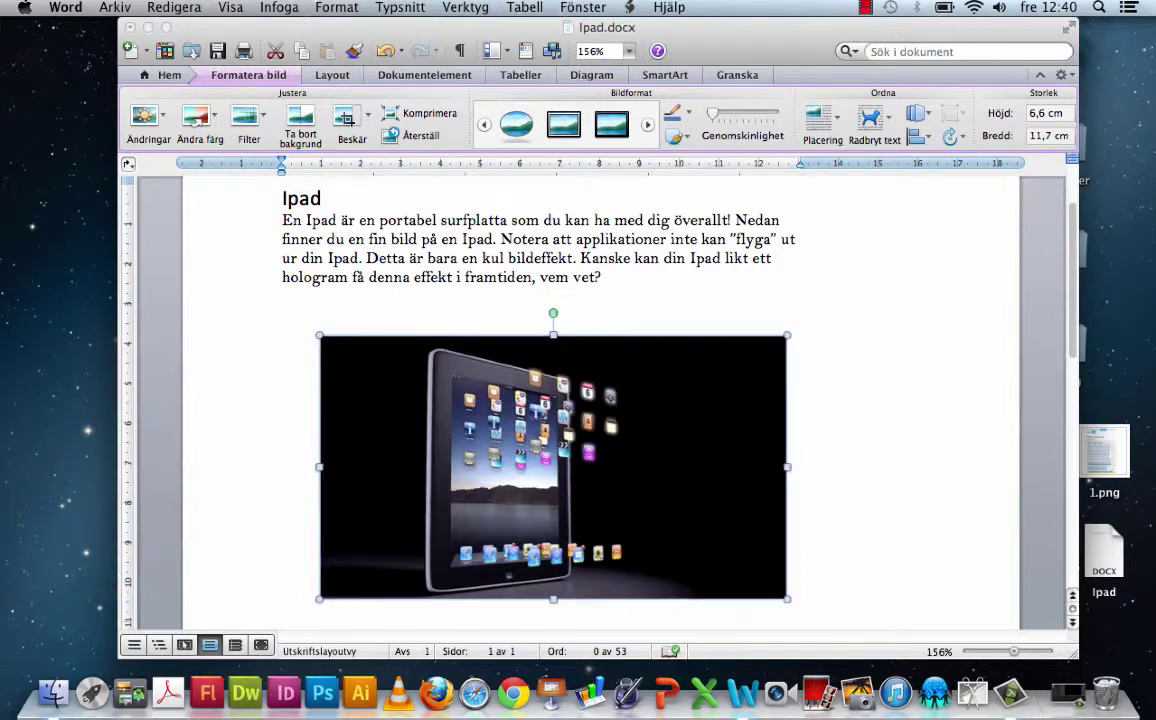
scroll(552, 400, down, 1)
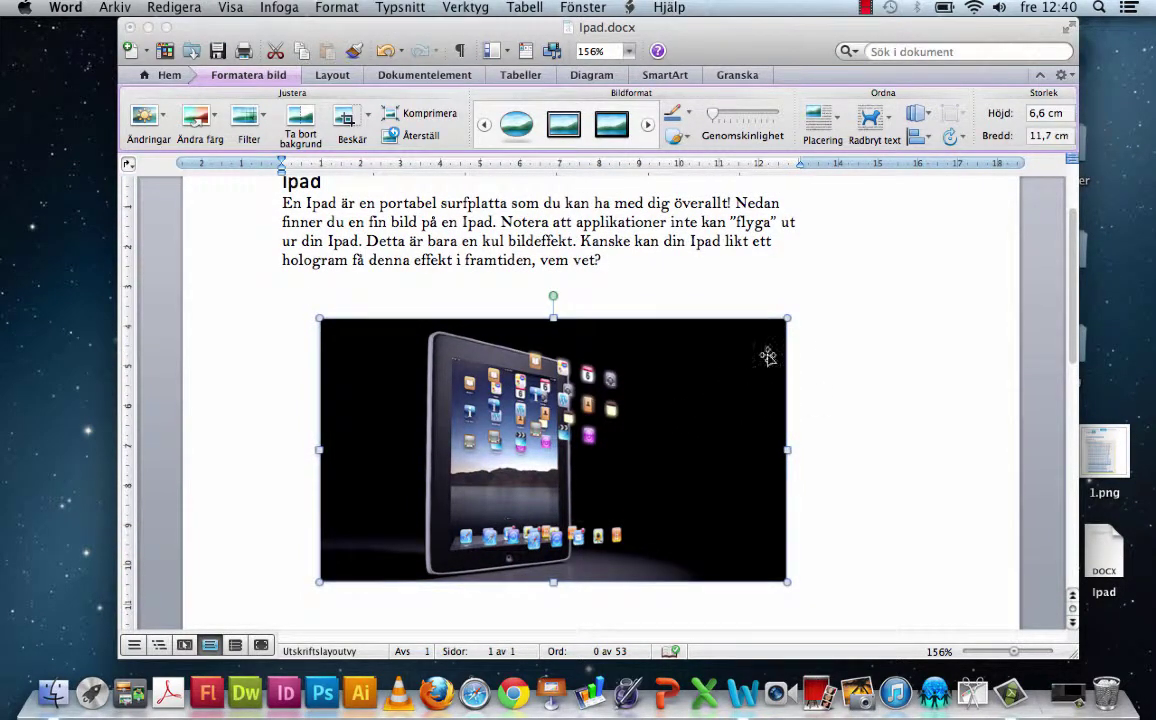
- Set the iPad picture's wrapping to Framför text, shrink it to about 7.7 × 4.3 cm and place it over the paragraph's right side
click(888, 120)
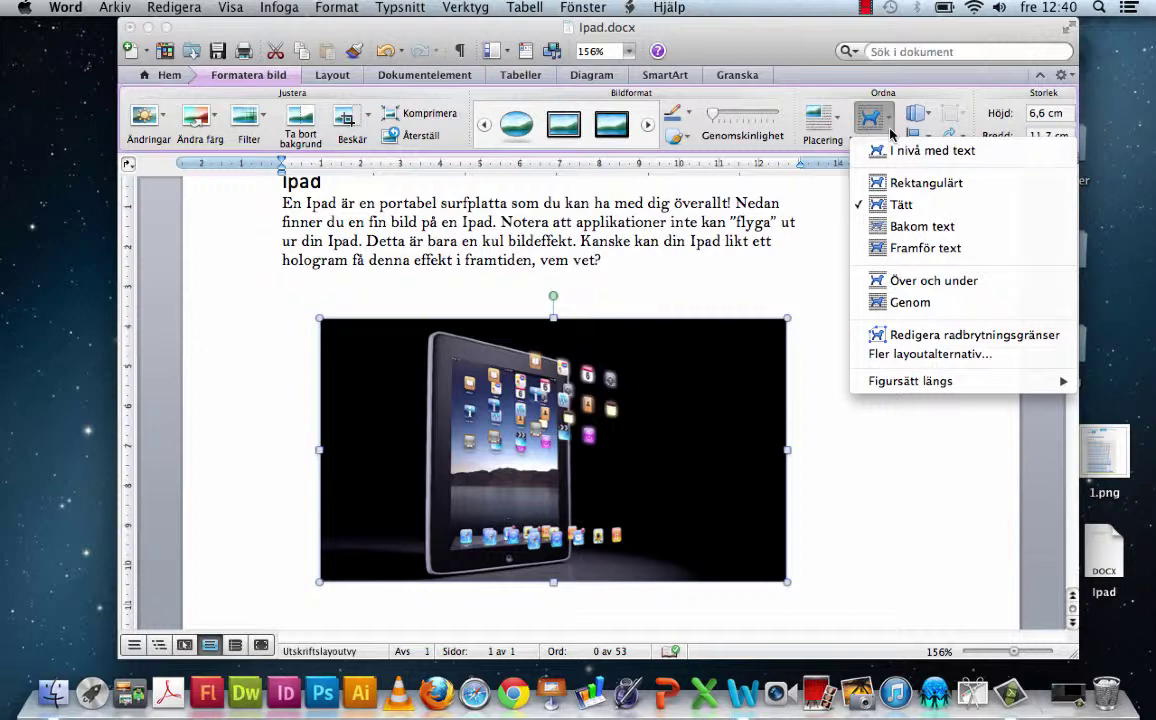
click(937, 251)
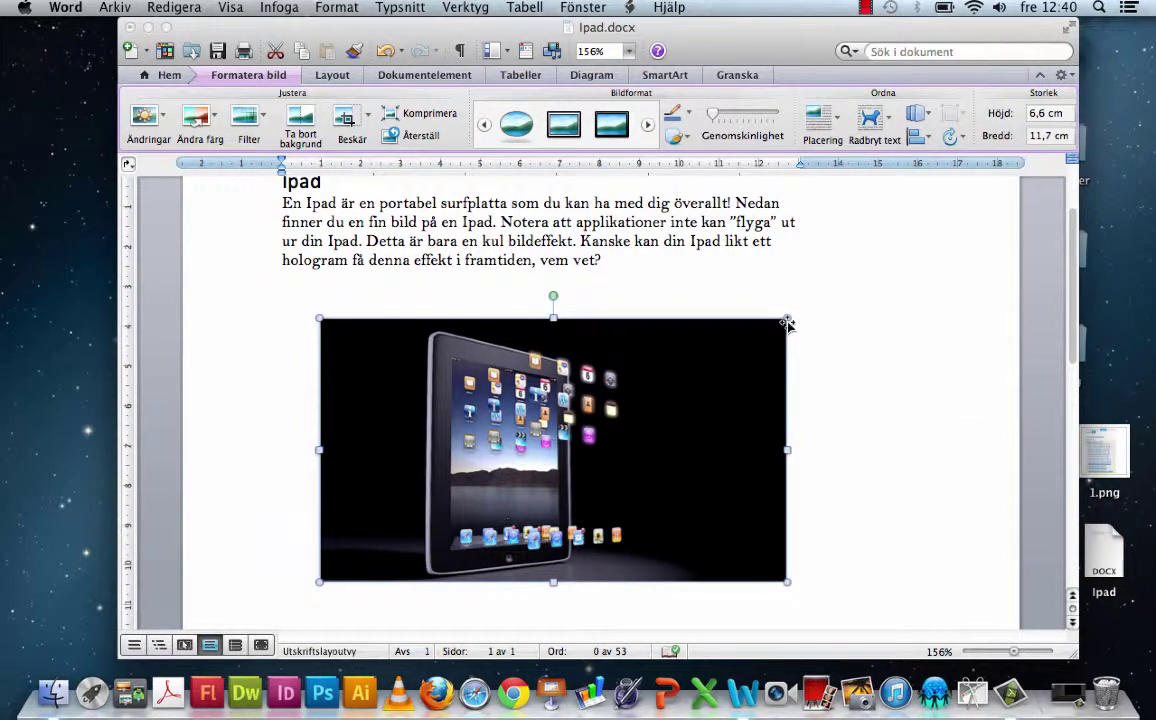
drag(787, 320, 661, 388)
drag(610, 420, 879, 288)
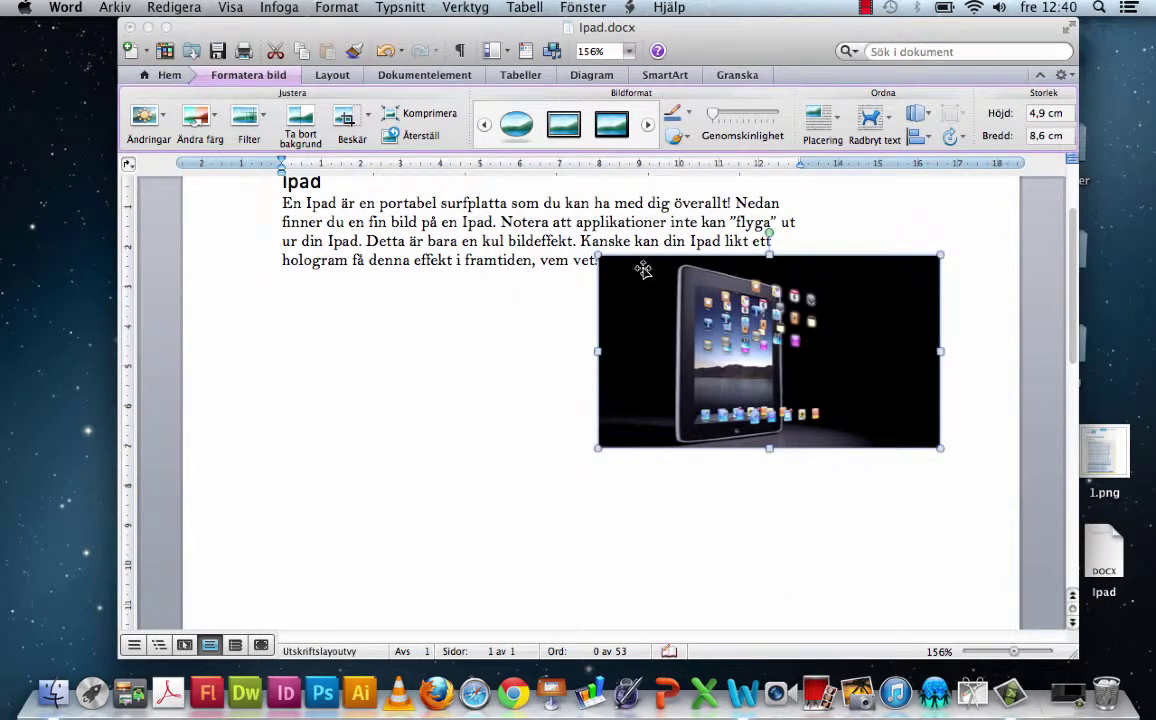
drag(598, 257, 635, 277)
drag(690, 329, 623, 266)
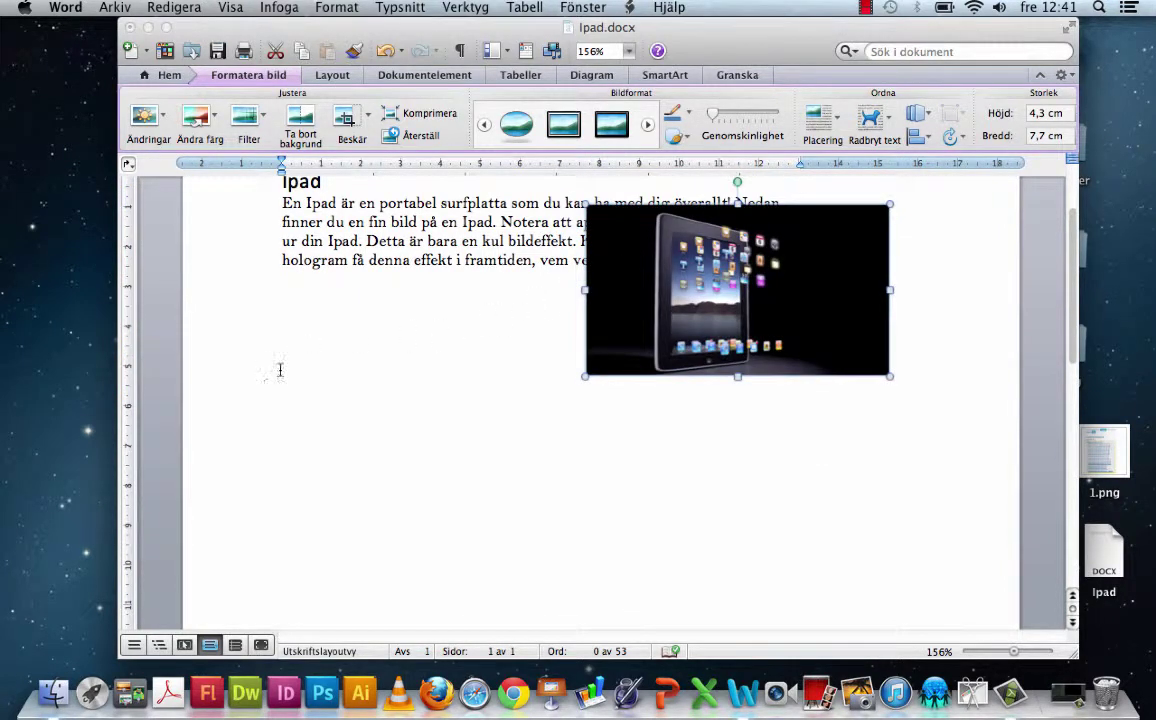
- Shrink the iPad picture proportionally to about 6.4 × 3.6 cm and place it below the paragraph at the left margin
scroll(307, 364, up, 3)
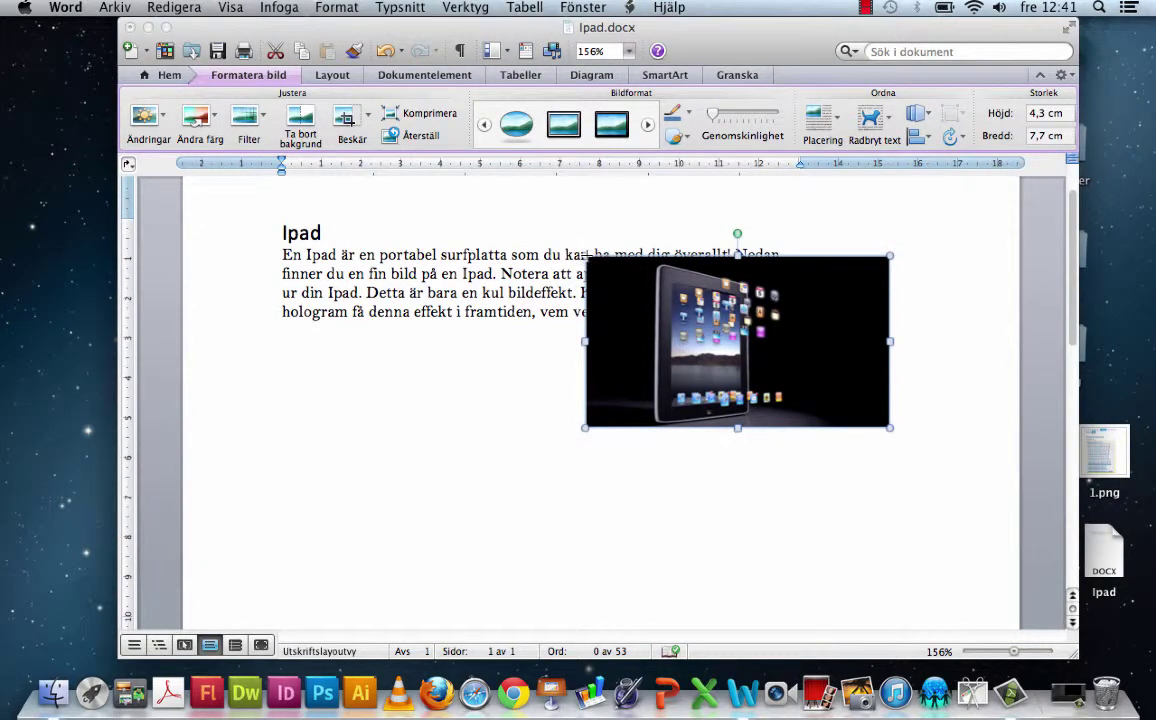
drag(585, 257, 647, 366)
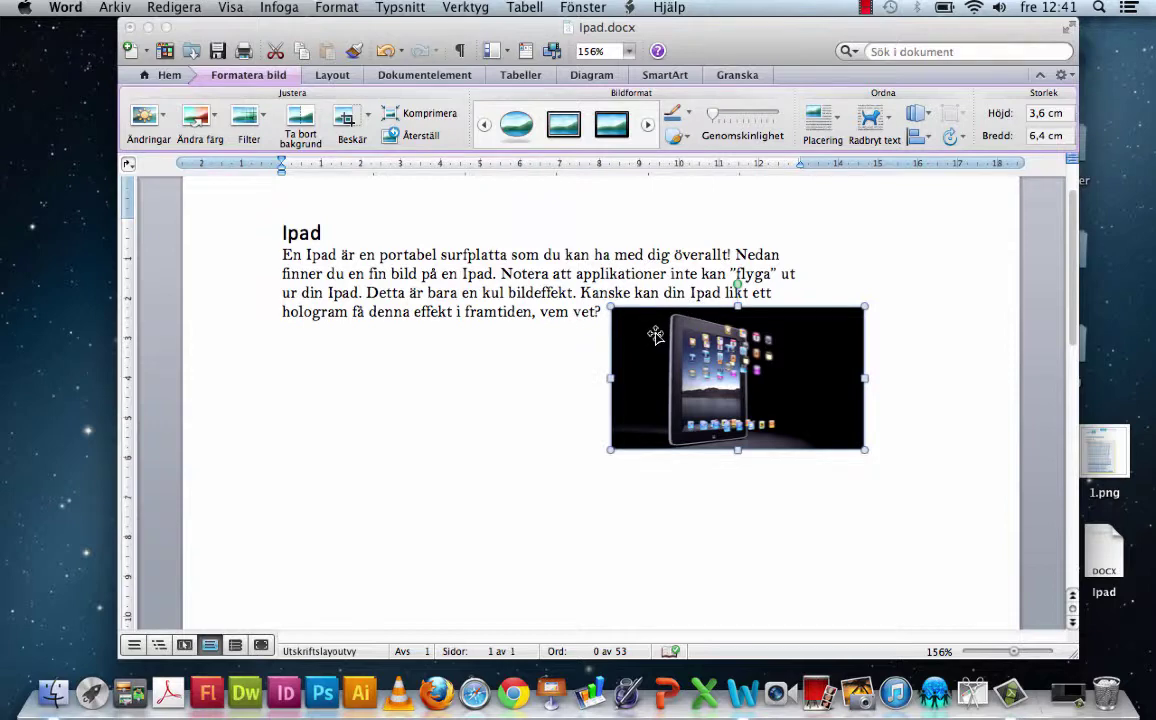
drag(650, 342, 650, 340)
key(super+z)
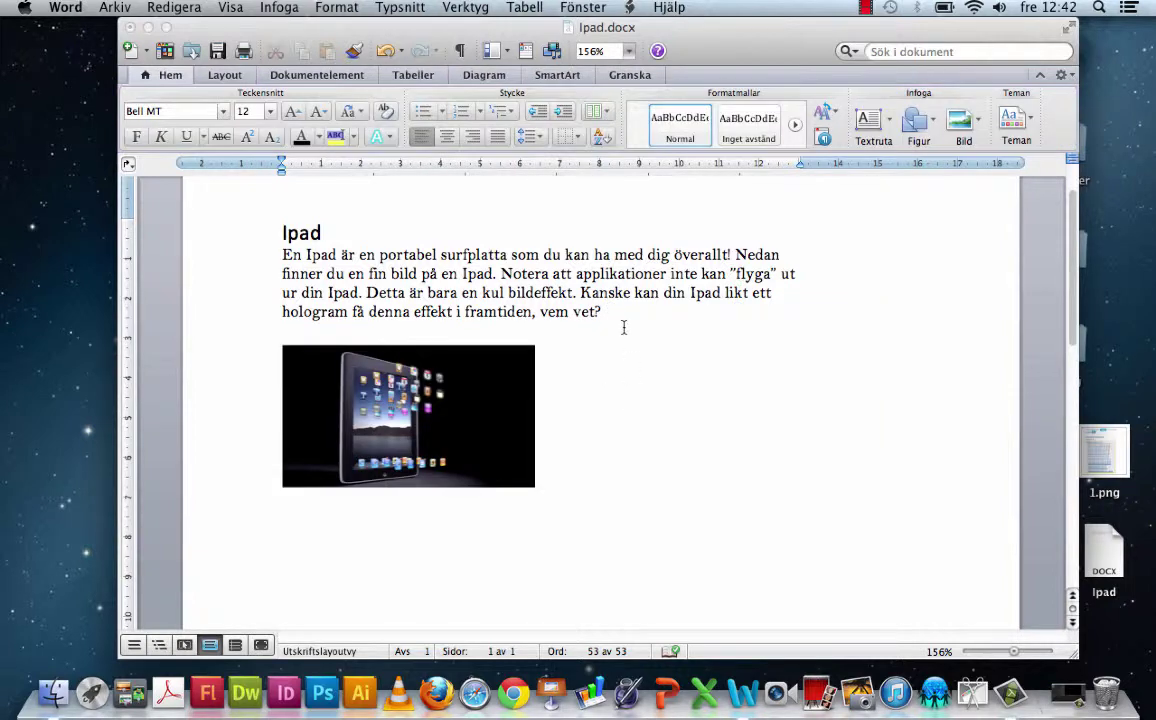
- Delete the iPad picture from the document
scroll(623, 311, up, 2)
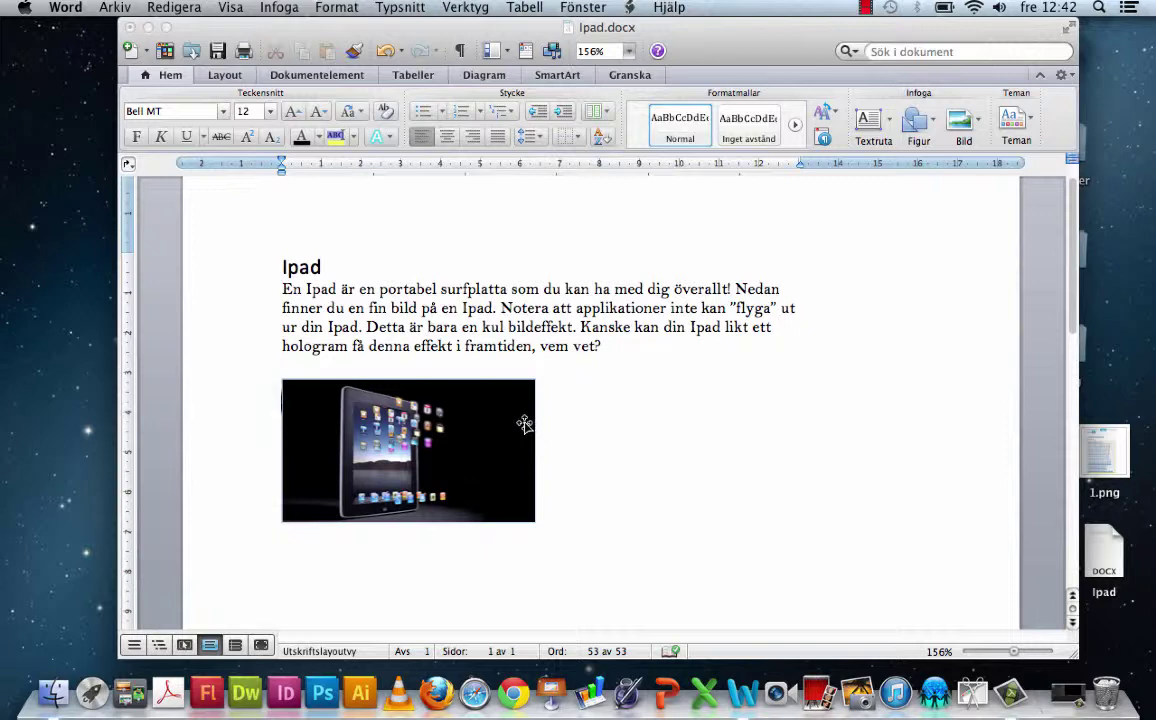
click(589, 400)
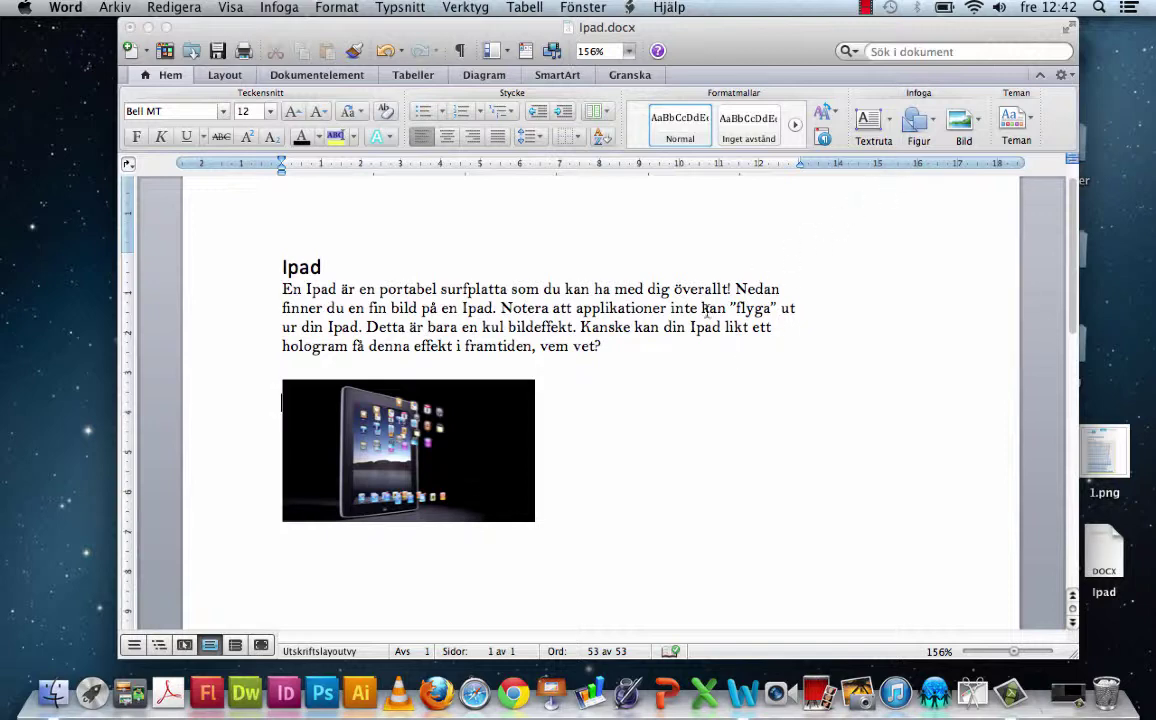
click(444, 384)
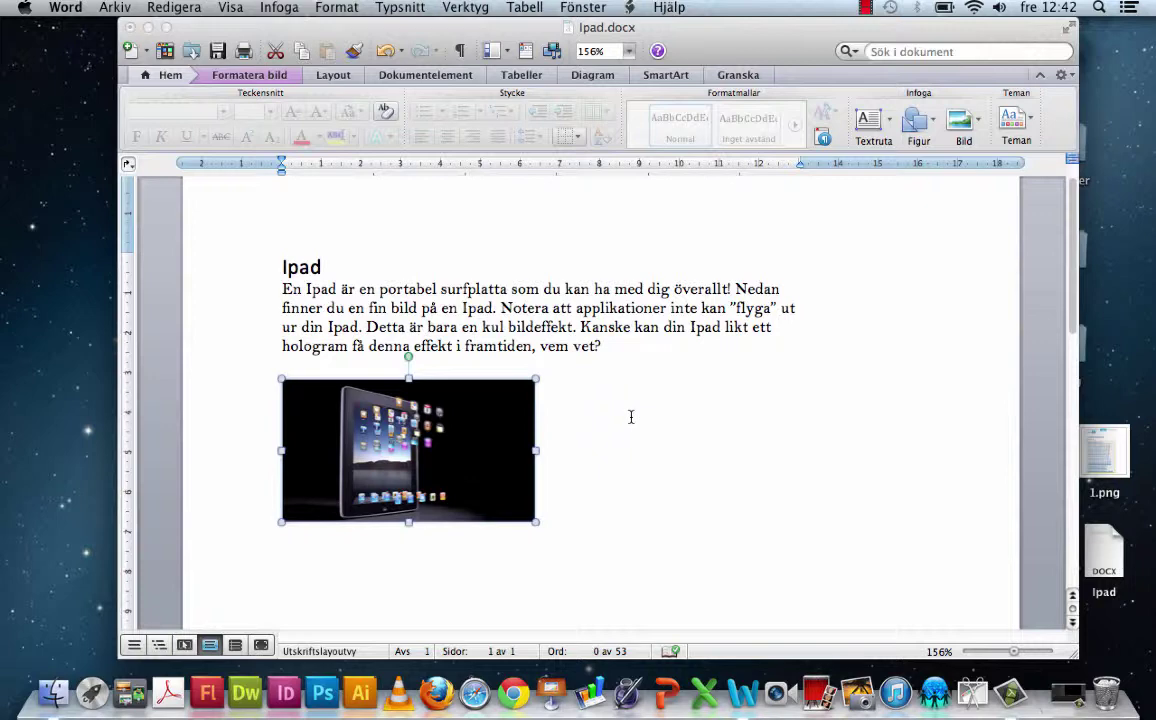
key(BackSpace)
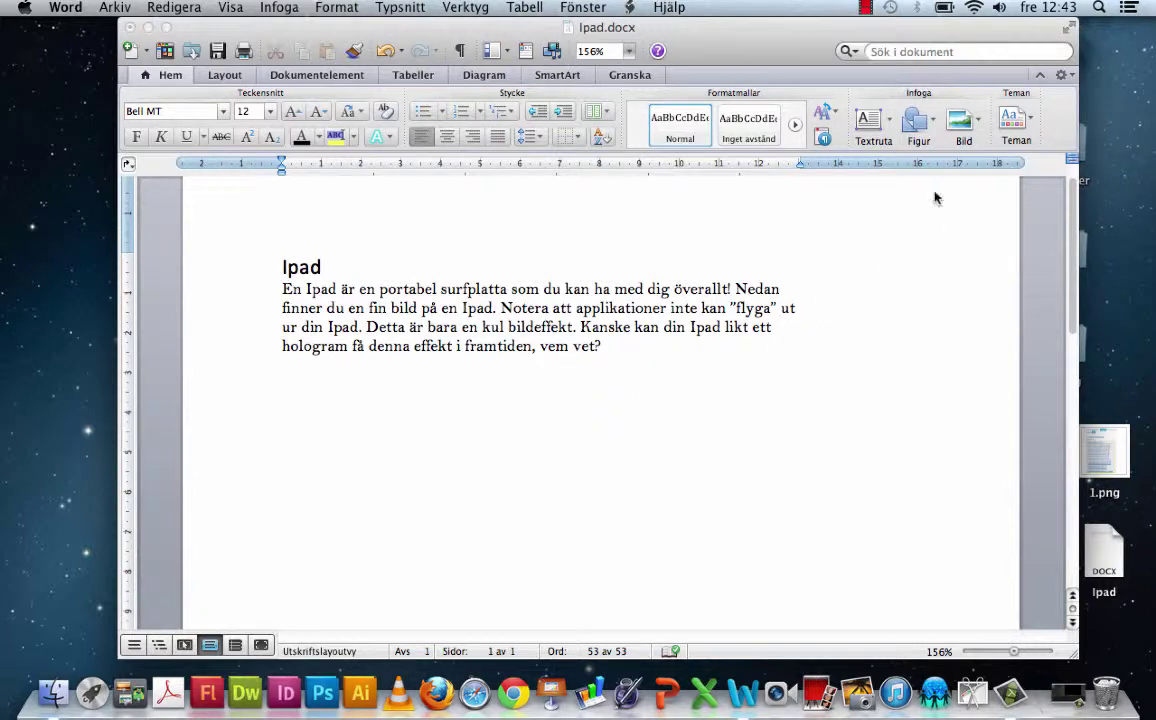
- Insert the watering can from the ClipArt browser below the paragraph and shrink it to about 5.3 cm wide and 4.5 cm high
click(979, 122)
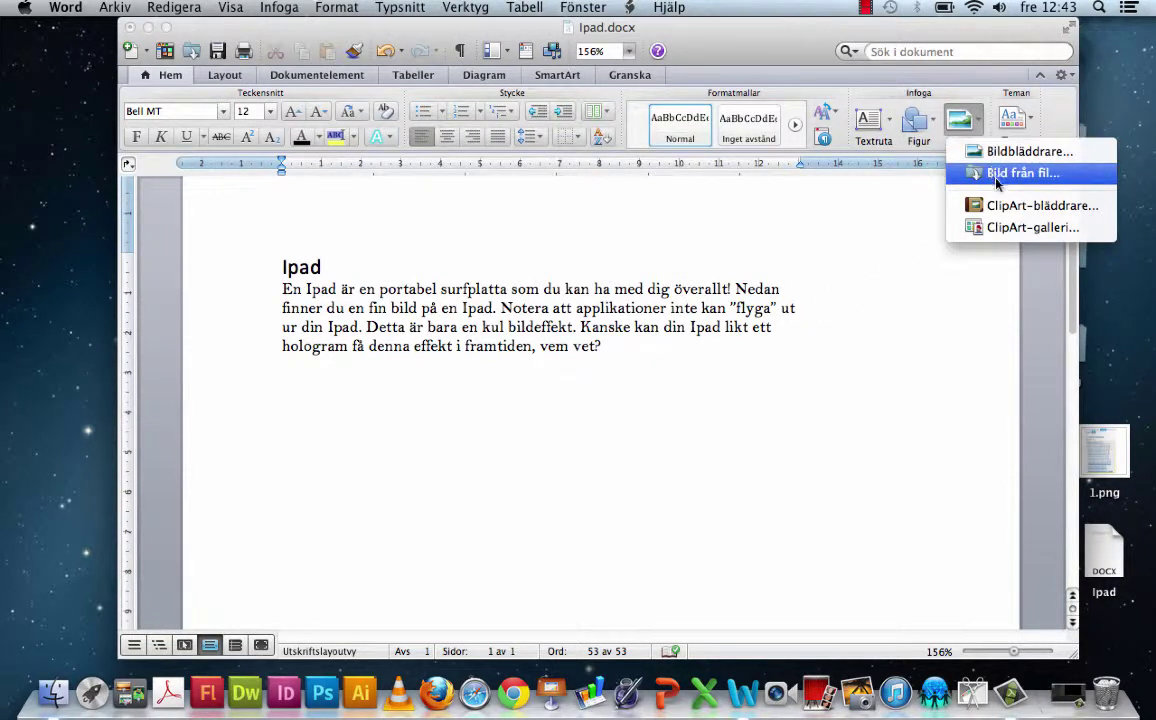
click(1006, 208)
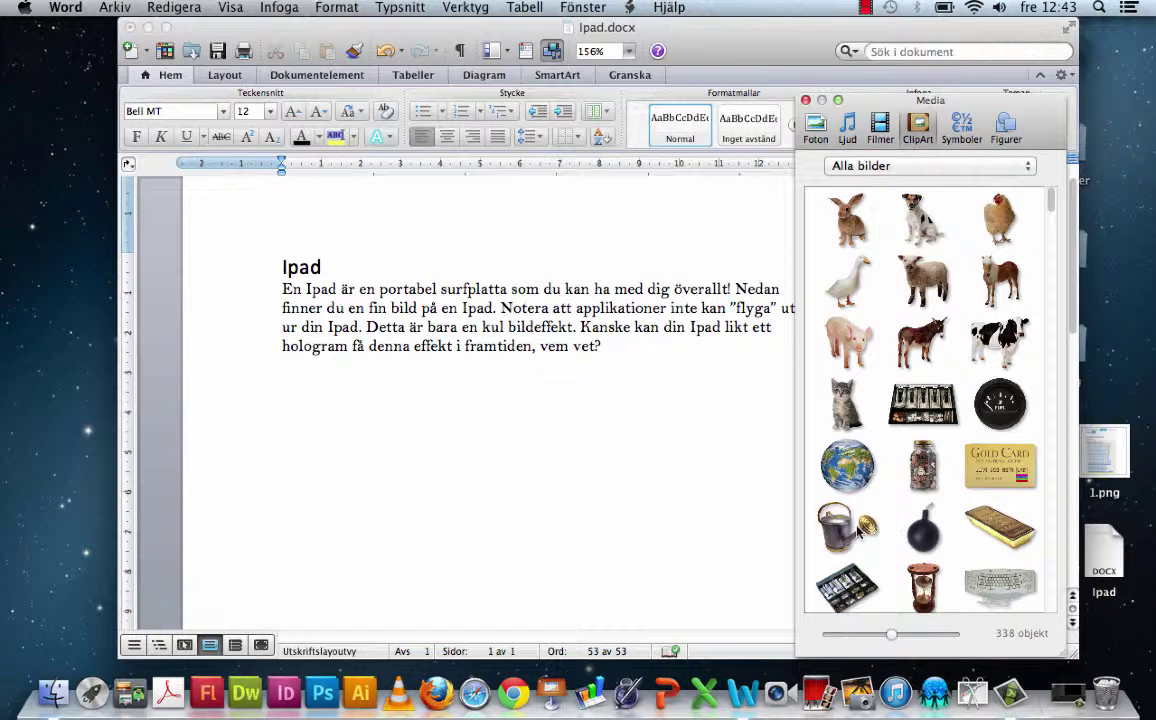
drag(852, 530, 484, 460)
click(575, 328)
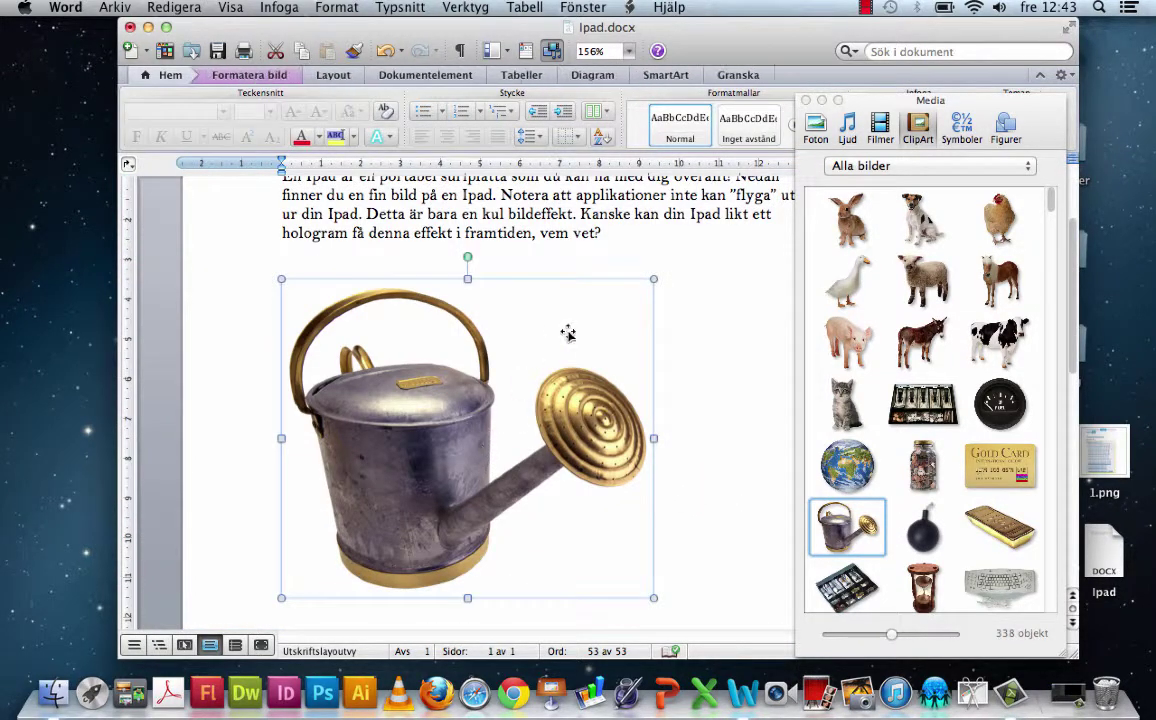
drag(656, 281, 470, 423)
click(437, 380)
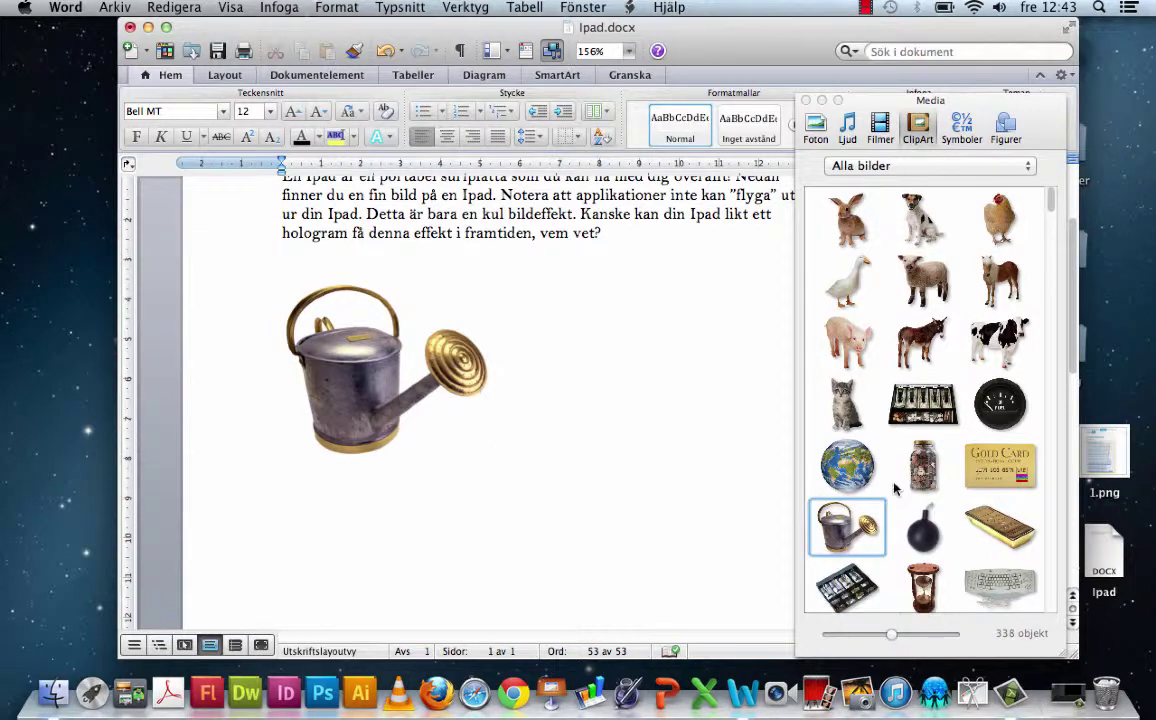
- Insert the globe clip art and shrink it to about 4.8 × 4.8 cm so it sits beside the watering can
drag(865, 475, 612, 402)
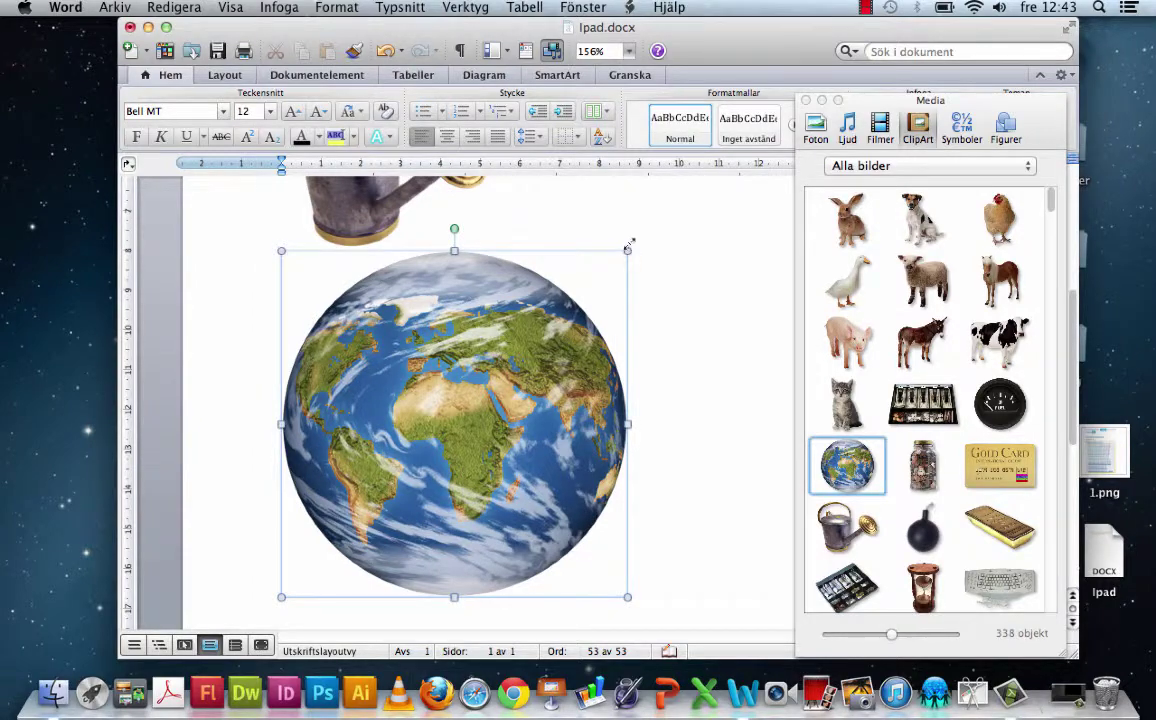
drag(628, 250, 470, 420)
scroll(599, 403, up, 6)
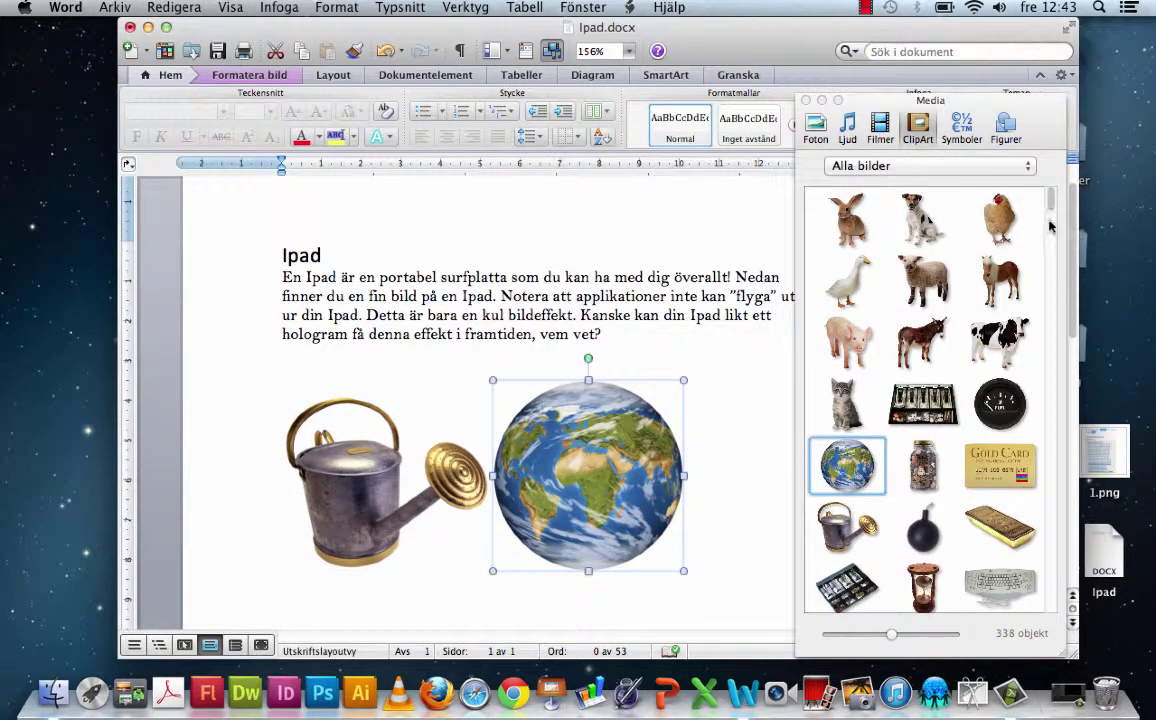
- Insert the gold bar clip art above the watering can, shrink it to about 5.4 × 3.5 cm and close the media browser
drag(1051, 209, 1051, 225)
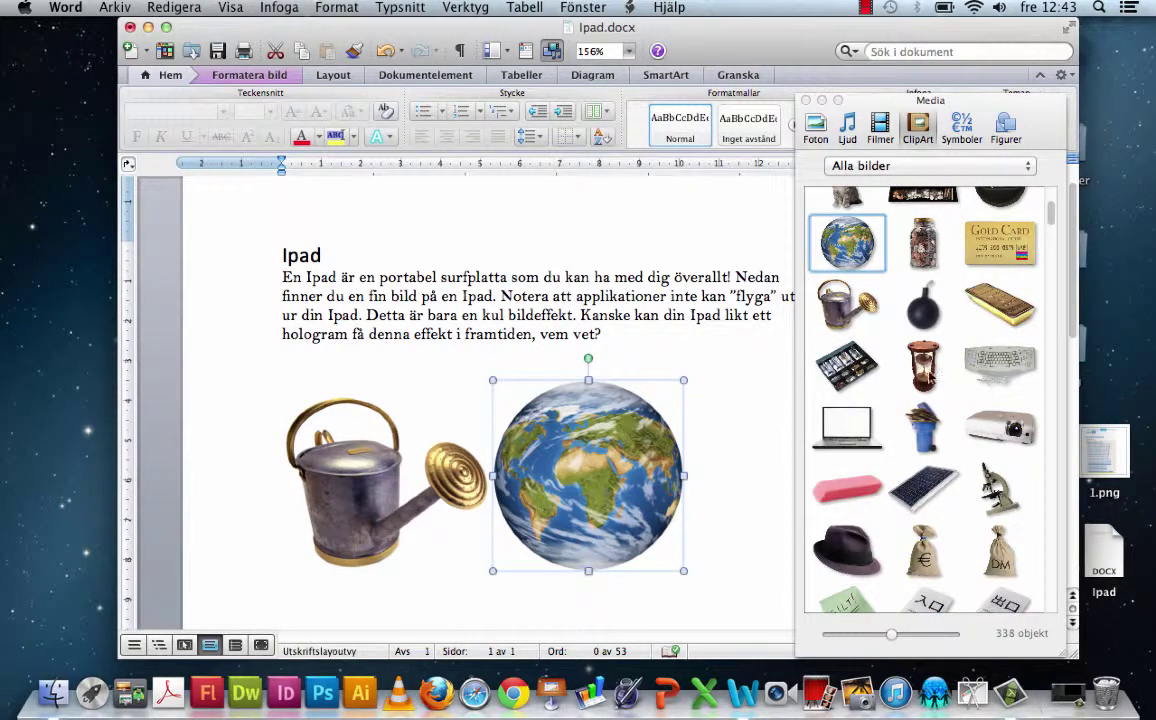
drag(1002, 311, 675, 340)
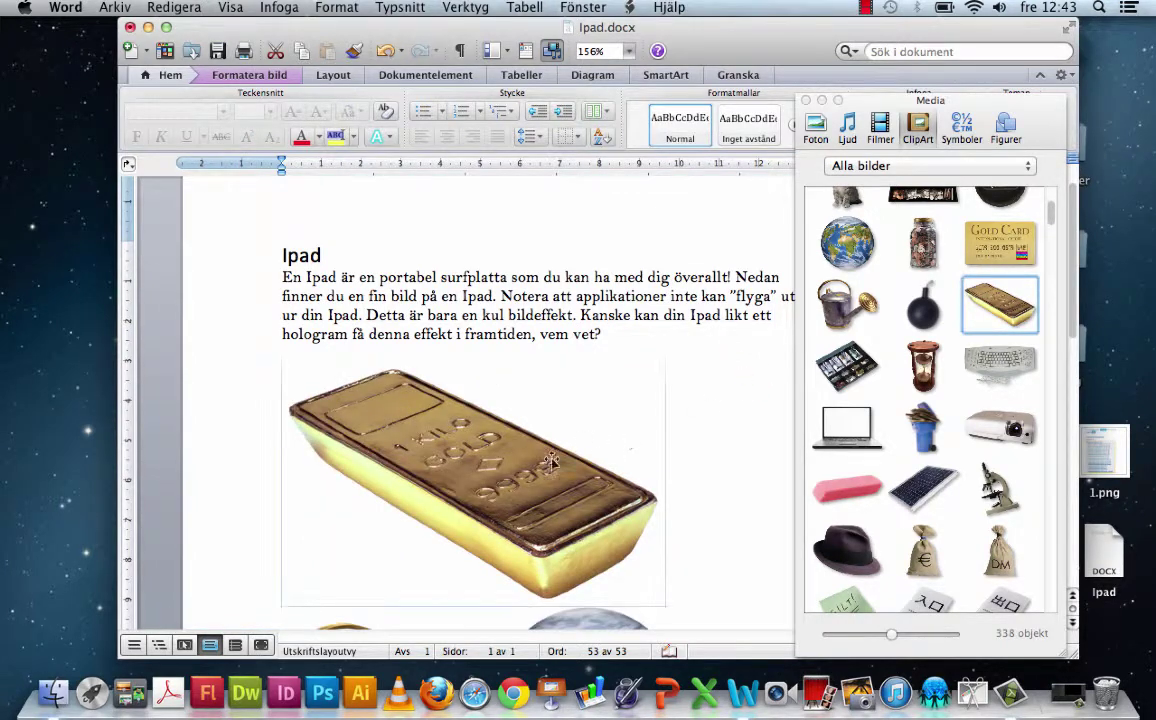
click(482, 414)
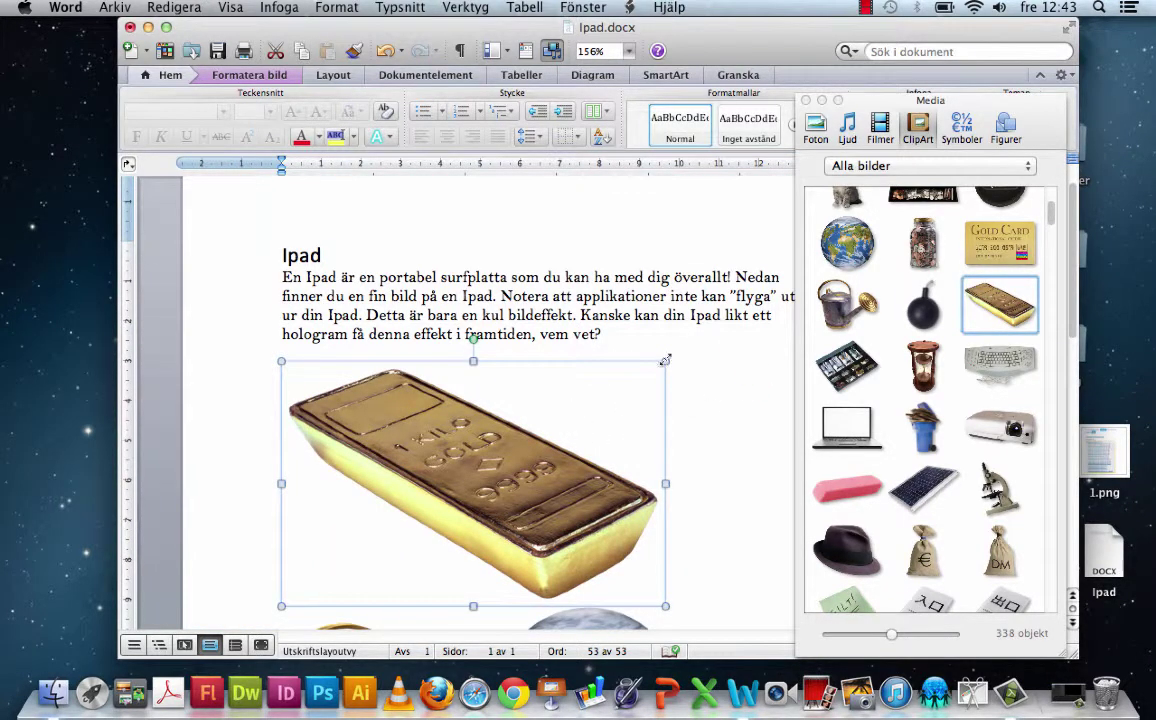
drag(663, 359, 497, 467)
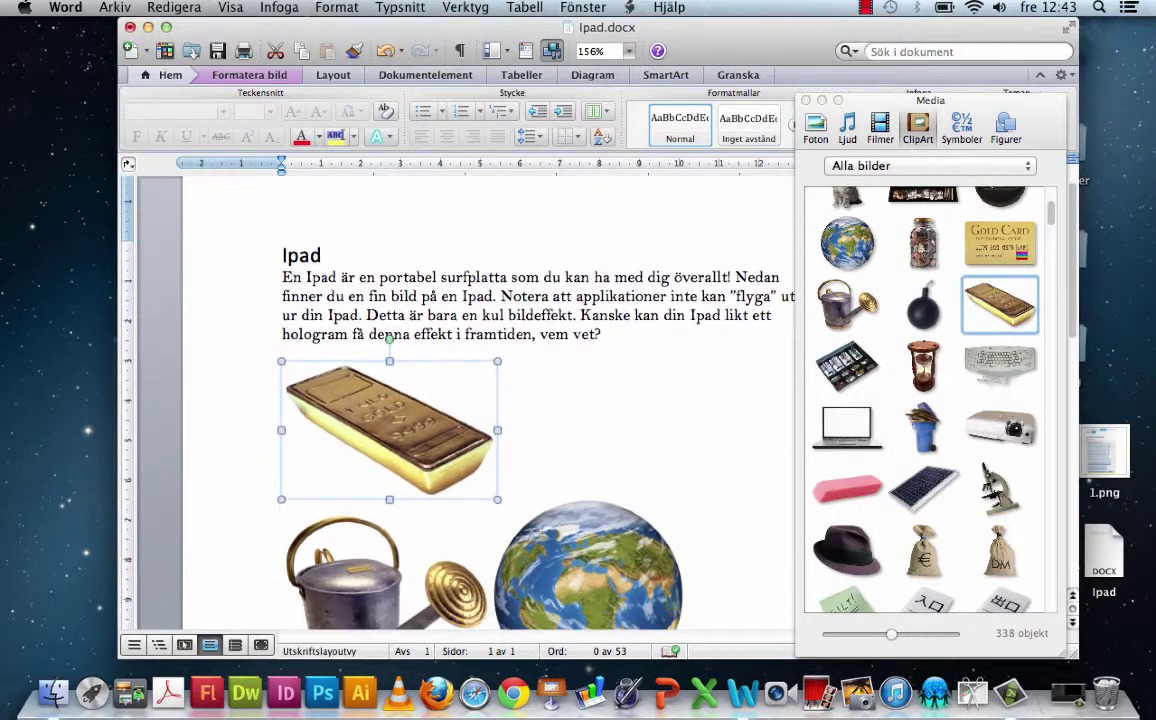
scroll(558, 422, down, 2)
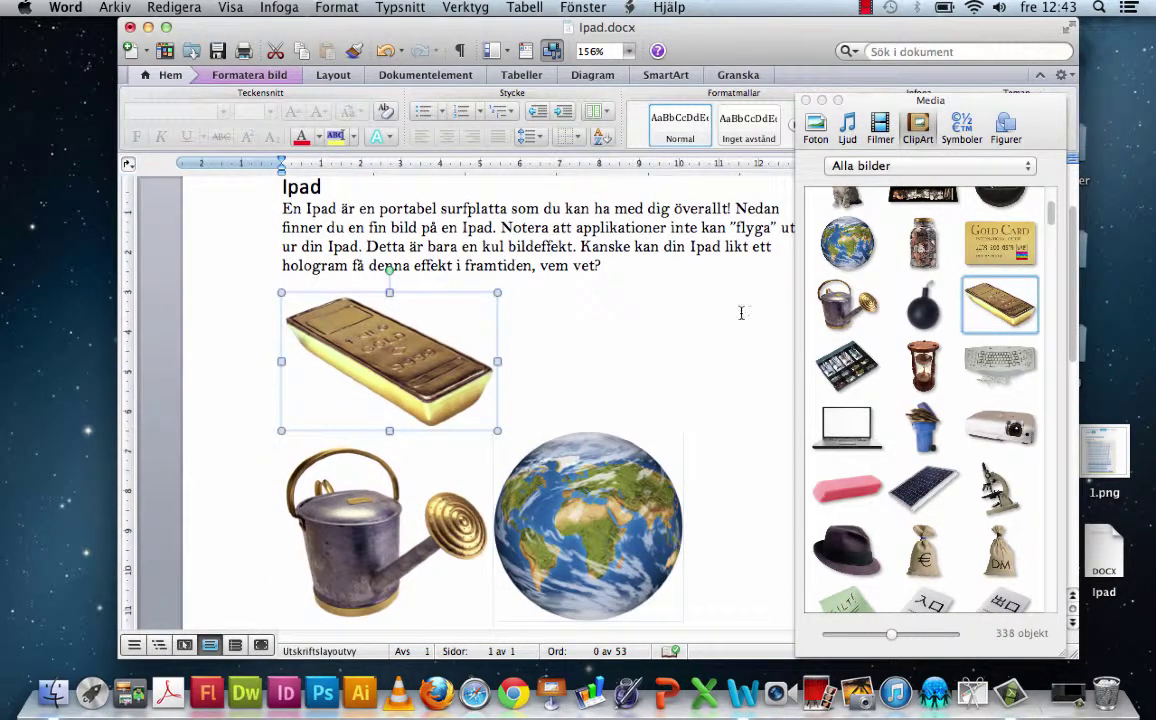
click(806, 101)
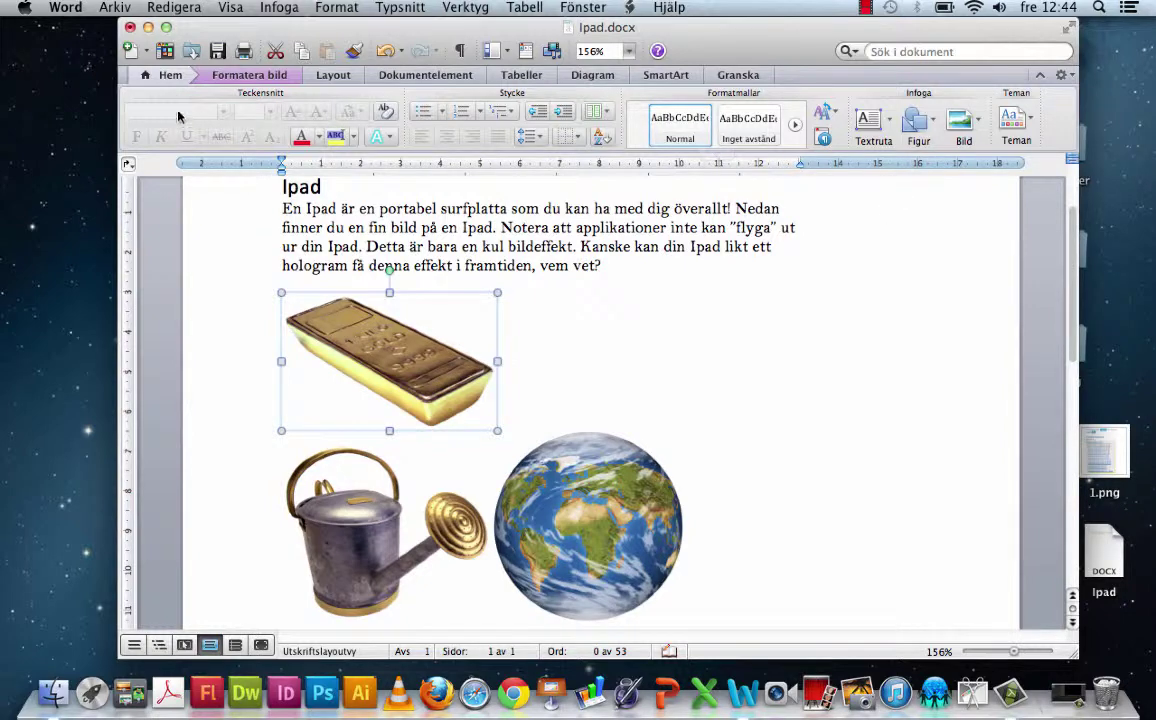
- Set the gold bar's text wrapping to Tätt and move it to the lower right of the watering can
click(205, 74)
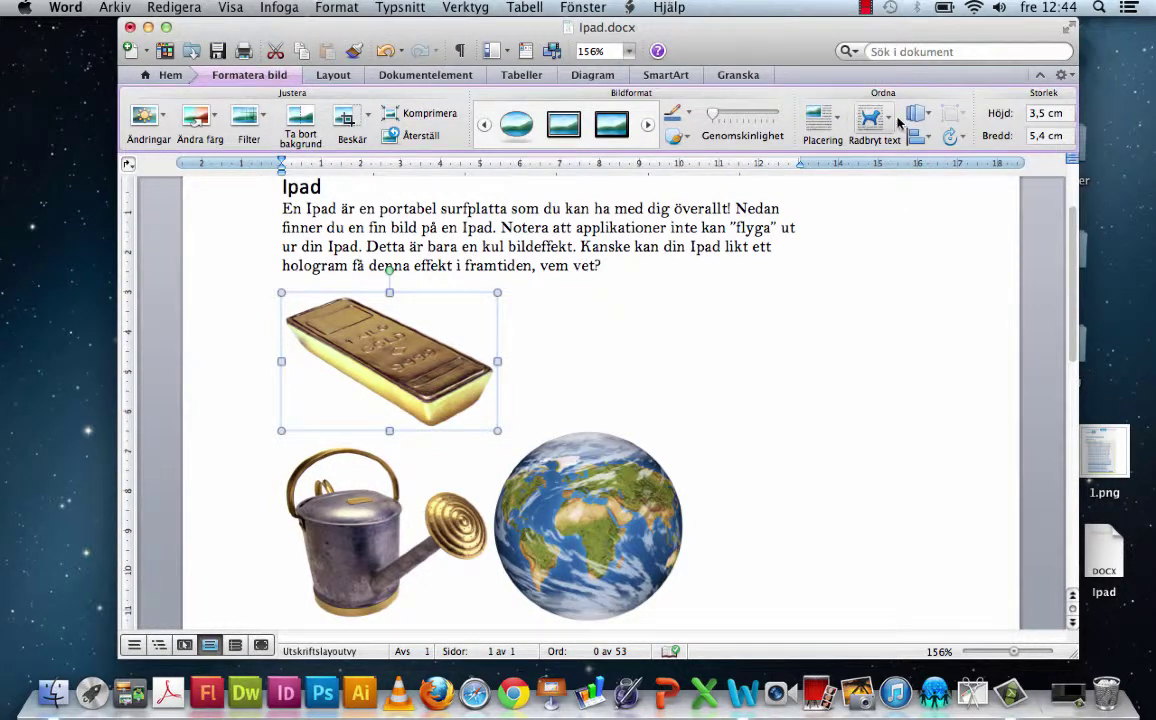
click(871, 117)
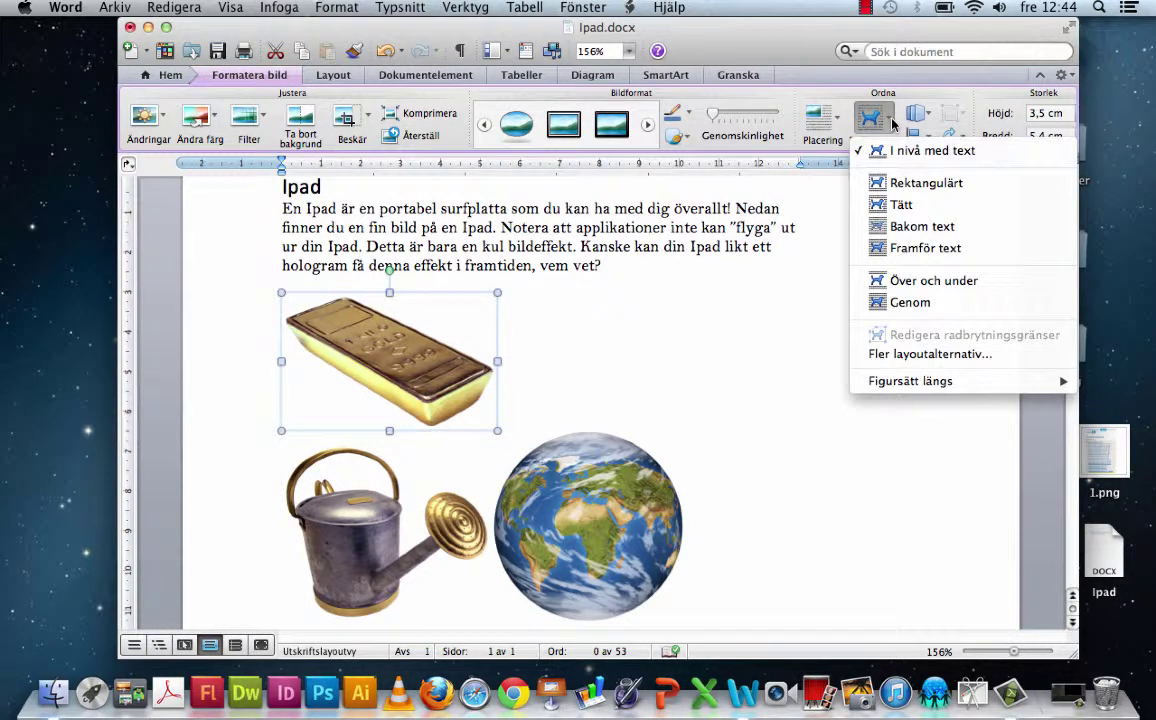
click(895, 207)
drag(446, 330, 850, 462)
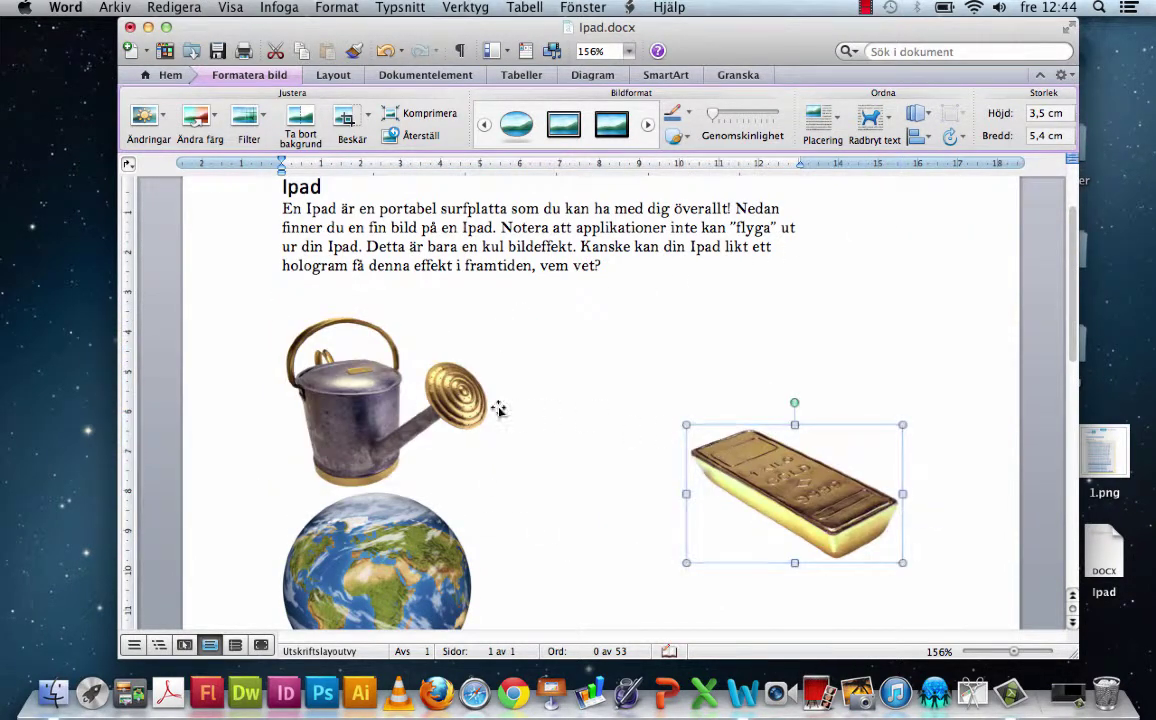
- Set the watering can's text wrapping to Tätt and move it right, towards the middle of the page
click(390, 400)
click(888, 122)
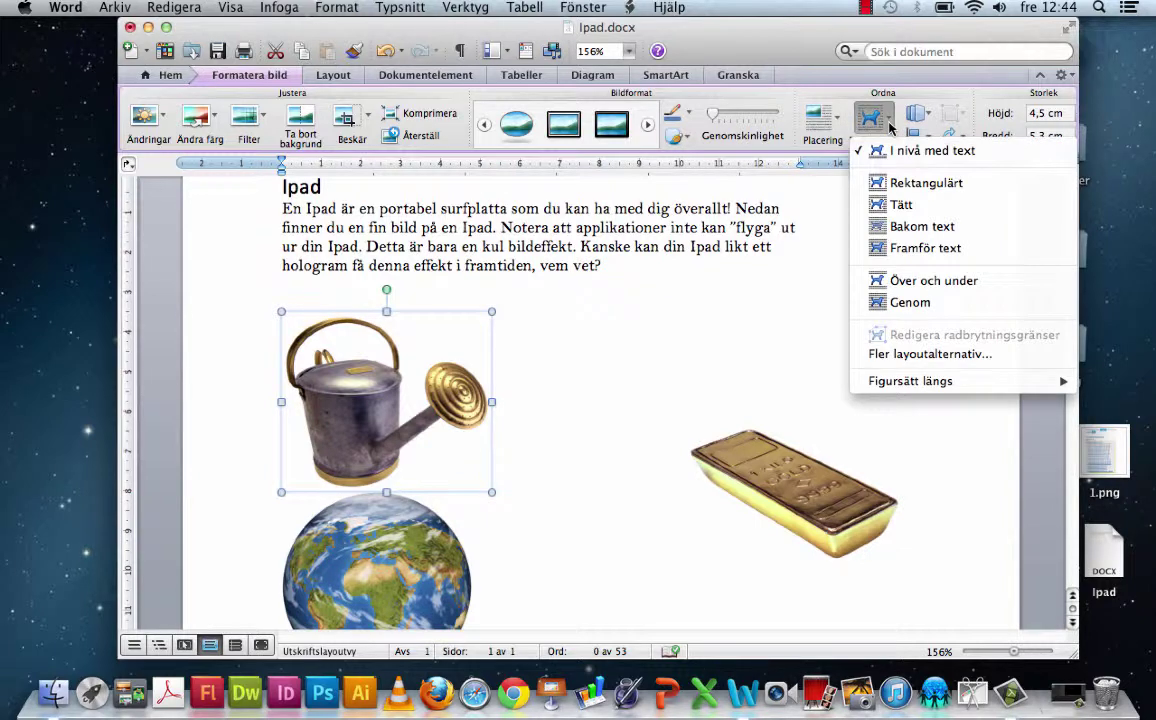
click(897, 205)
drag(433, 384, 578, 386)
- Set the globe's text wrapping to Tätt and move it slightly down and to the right
click(367, 412)
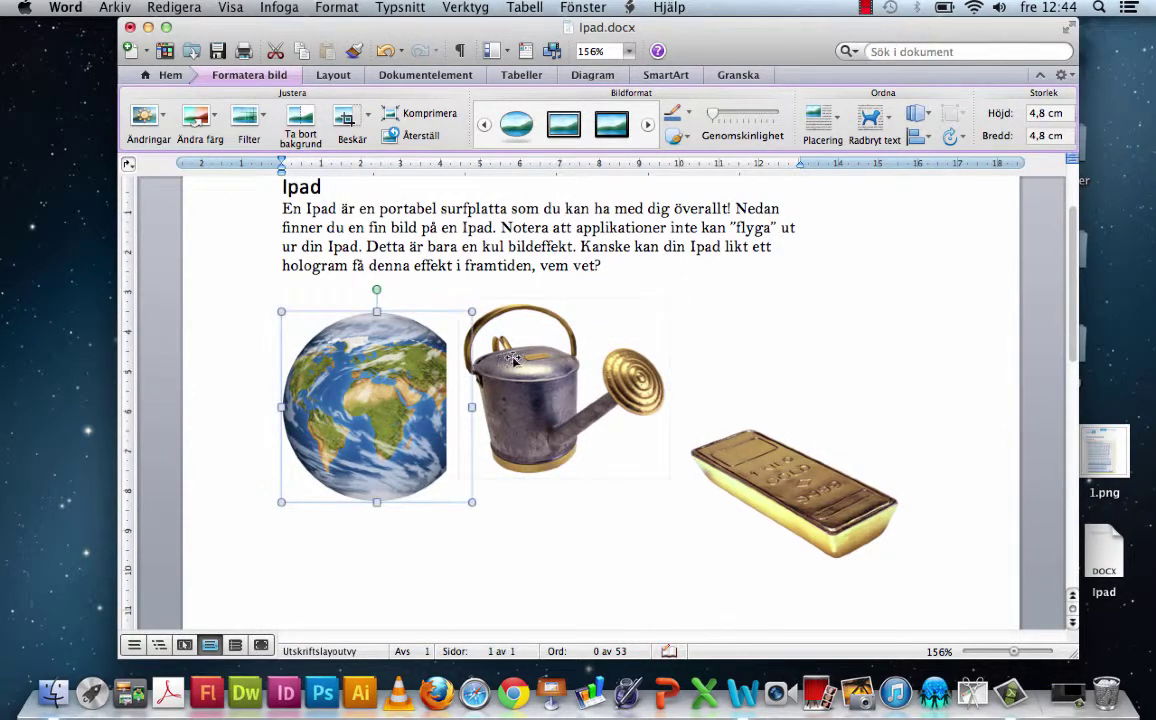
click(890, 132)
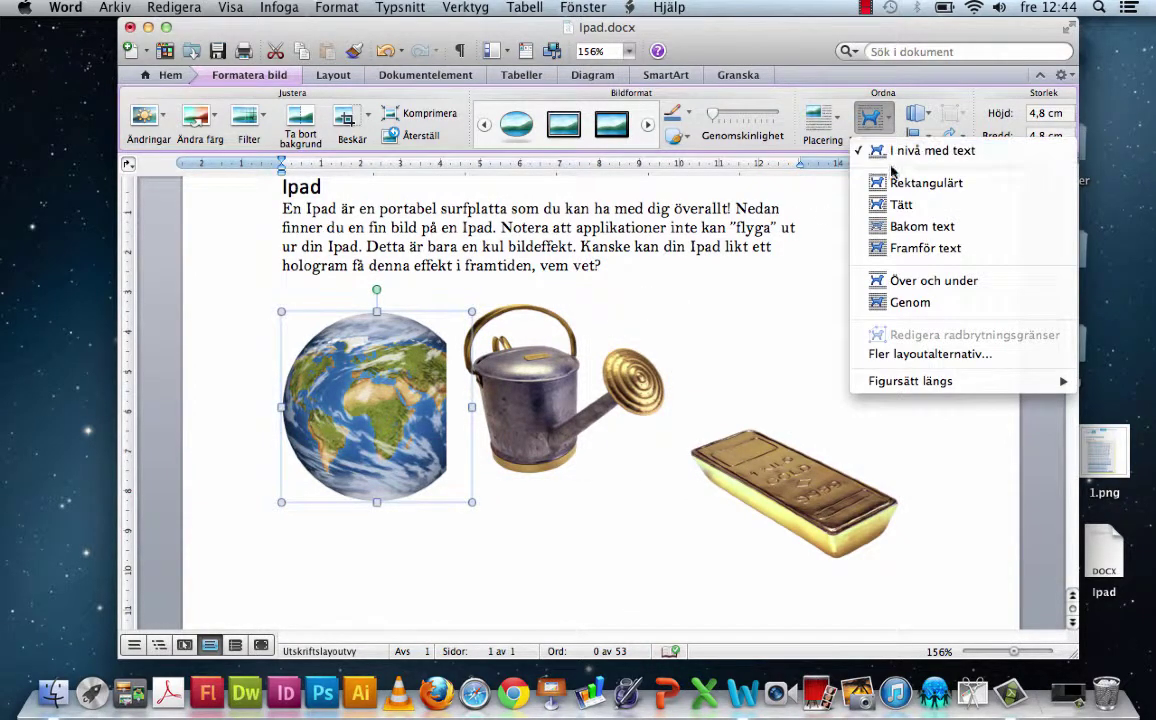
click(886, 207)
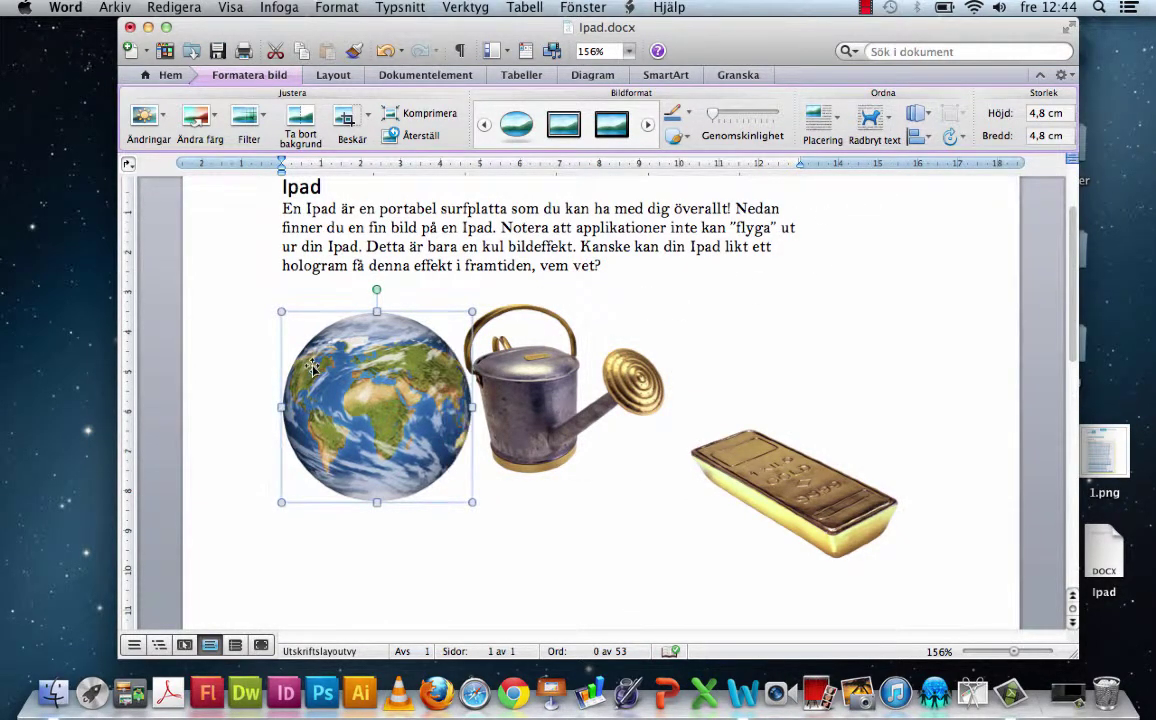
drag(359, 402, 396, 439)
- Rearrange the clip art with the watering can overlapping the gold bar and the globe close to the can's left side
drag(538, 400, 600, 375)
drag(793, 496, 703, 470)
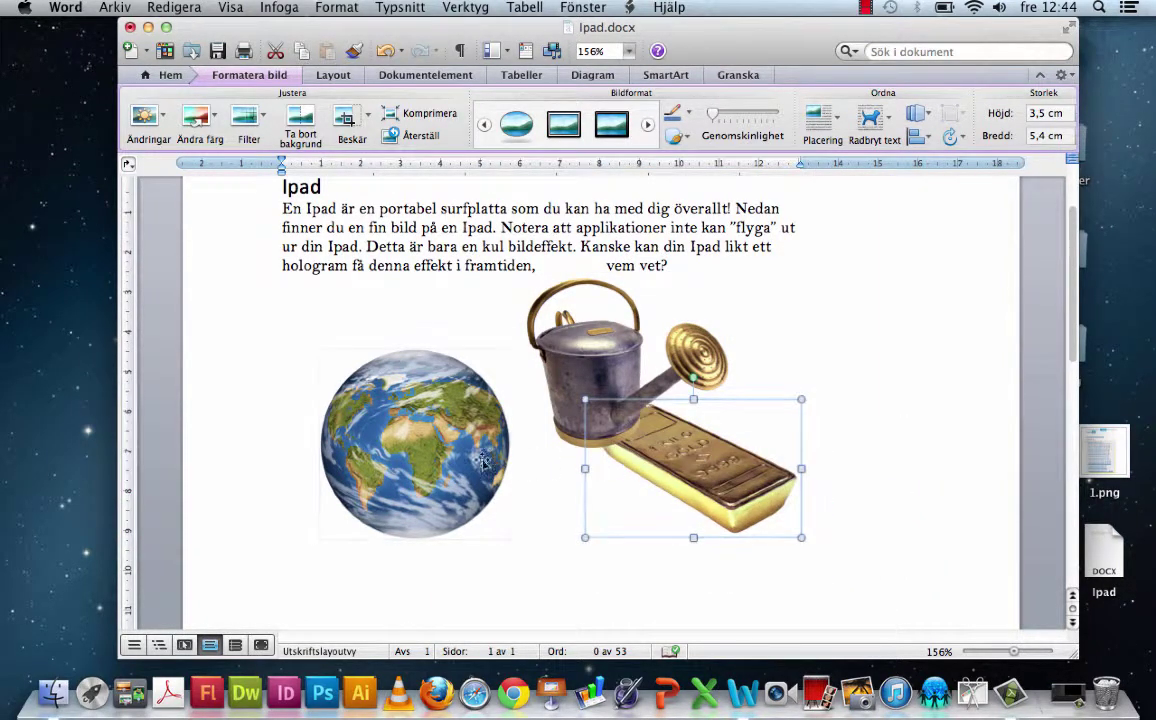
drag(460, 457, 429, 435)
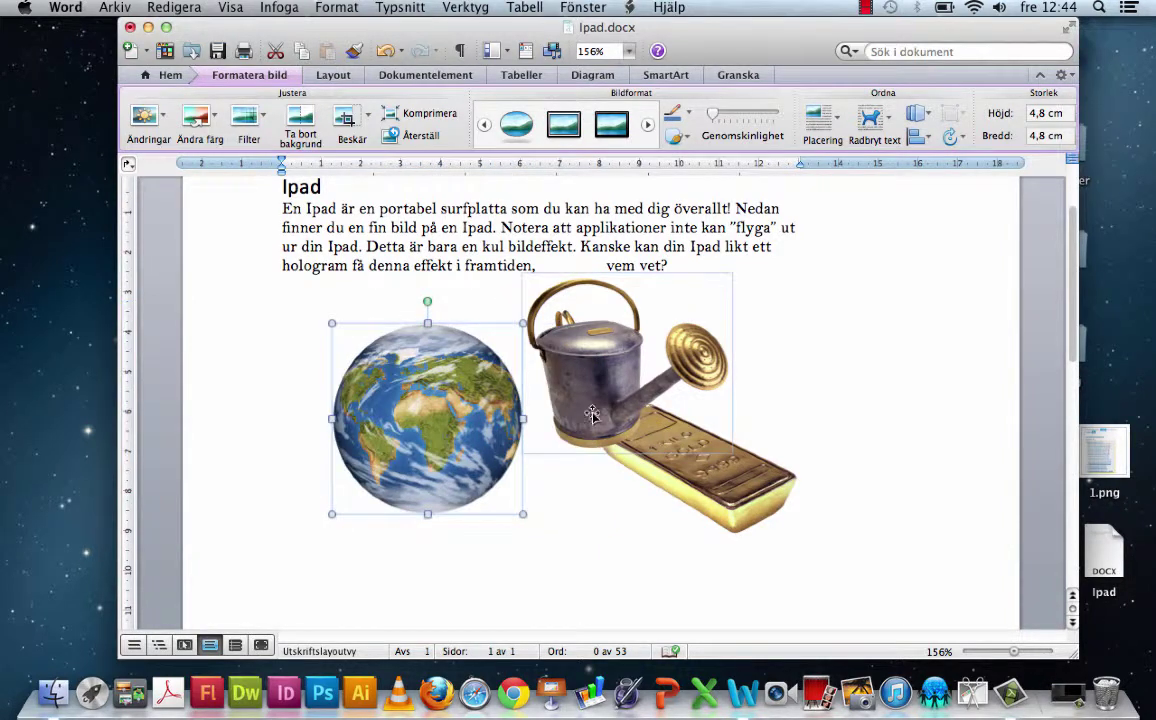
- Move the gold bar to the right, clear of the watering can, and adjust the positions of the globe and the can slightly
drag(696, 462, 776, 440)
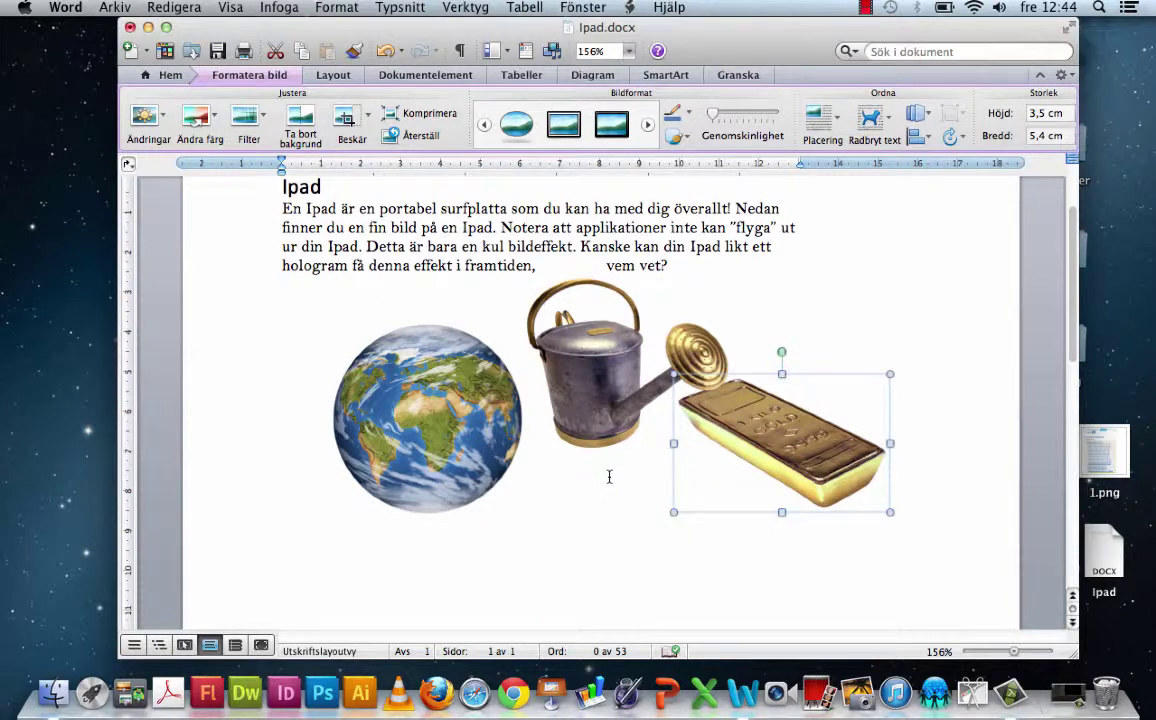
drag(455, 440, 430, 428)
drag(520, 410, 535, 430)
- Move the globe over the left side of the watering can and send it to the back with Placera längst bak
drag(470, 370, 524, 380)
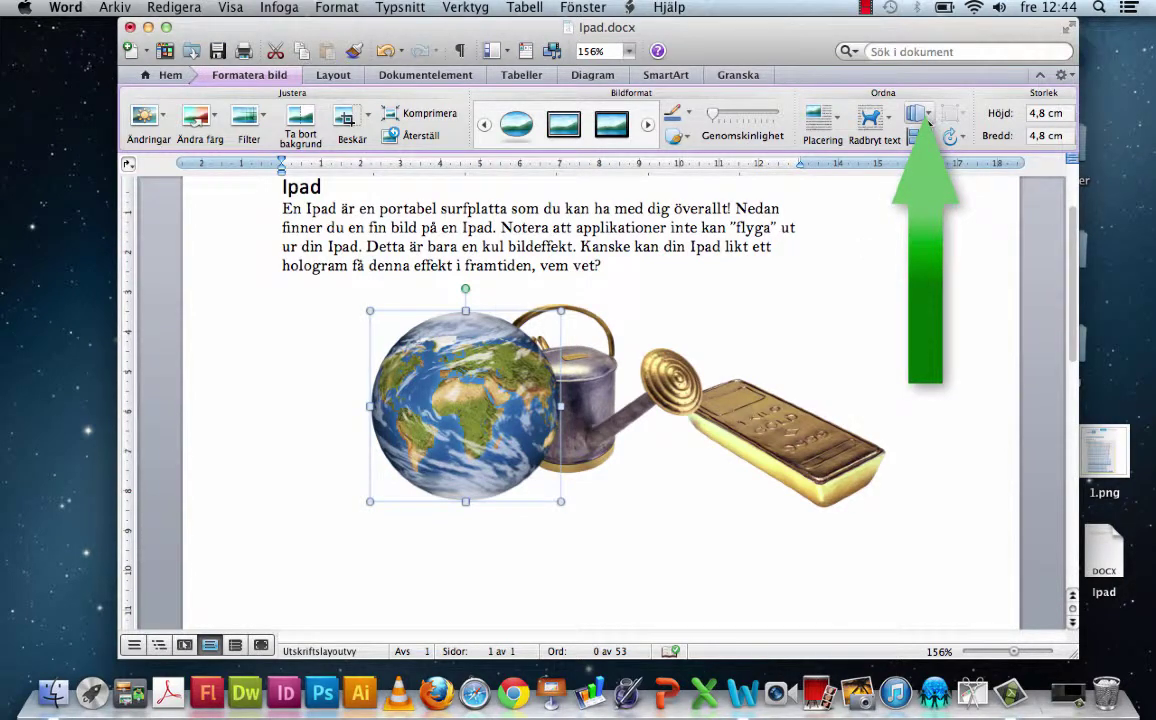
click(929, 118)
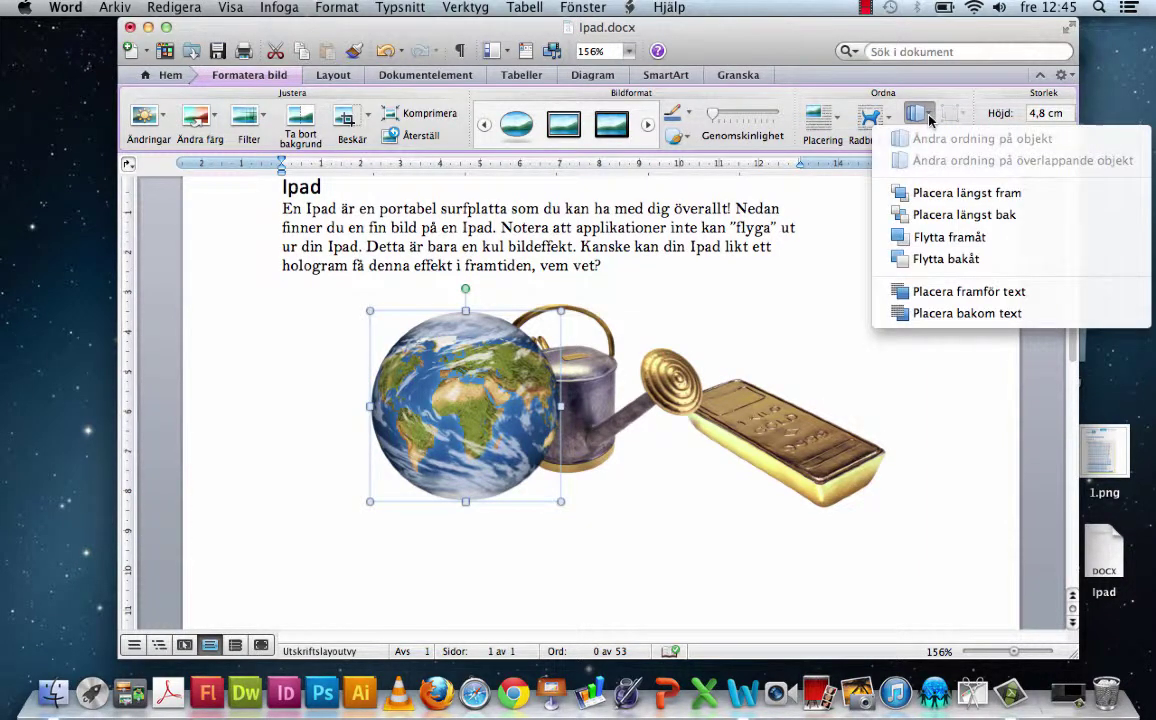
click(955, 216)
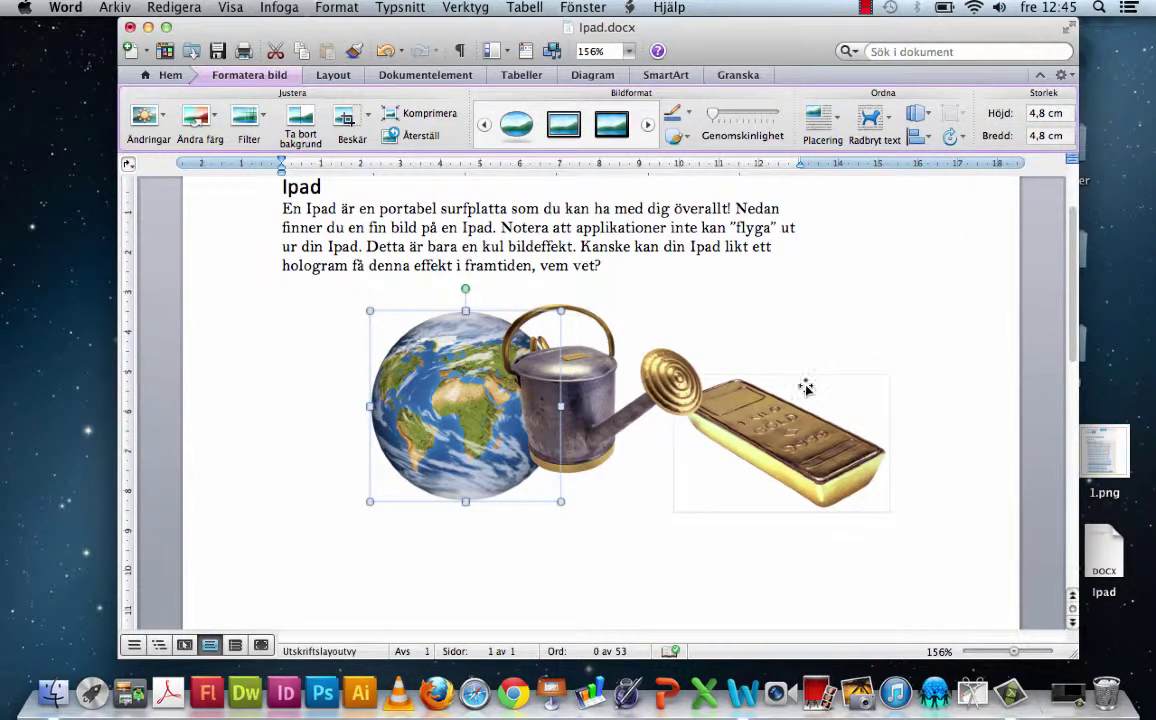
- Move the gold bar to the lower right of the watering can, overlapping it, and bring it forward with Flytta framåt
drag(785, 400, 673, 452)
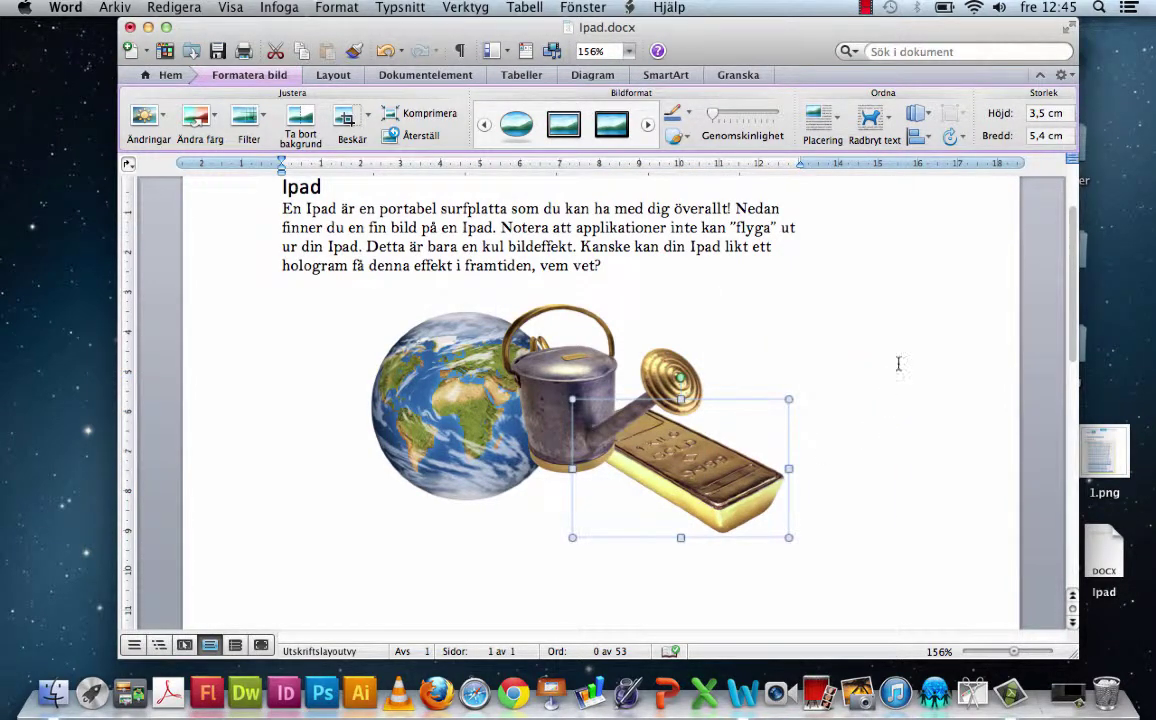
click(918, 113)
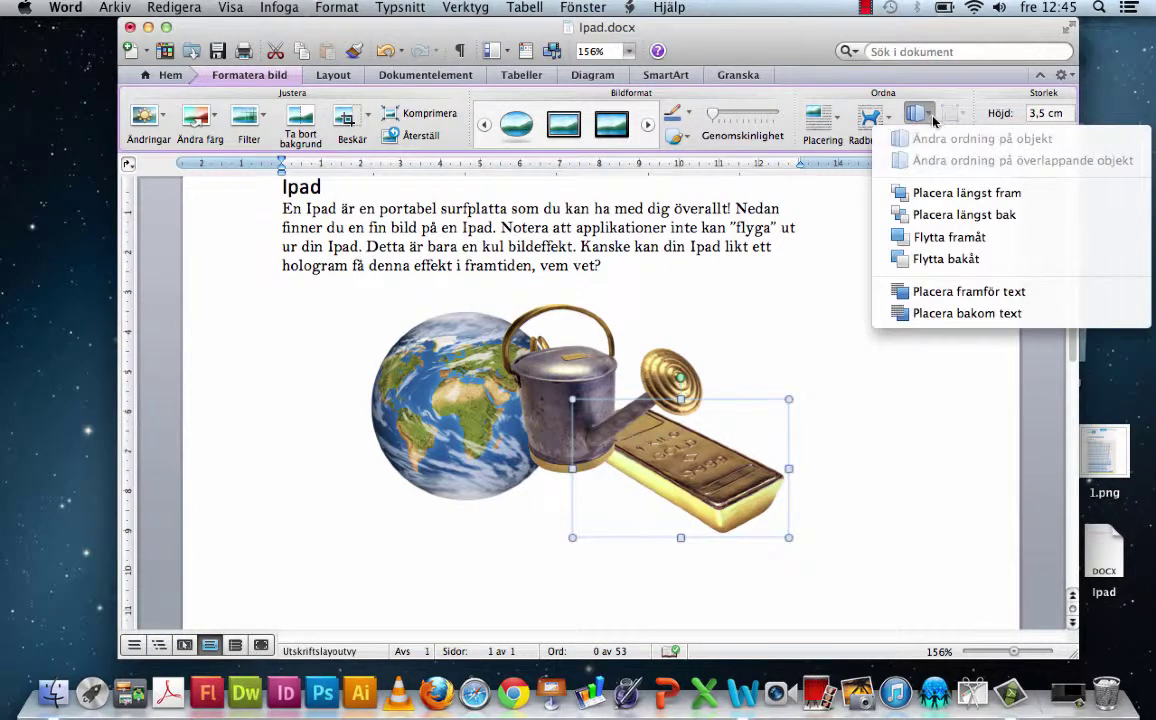
click(963, 238)
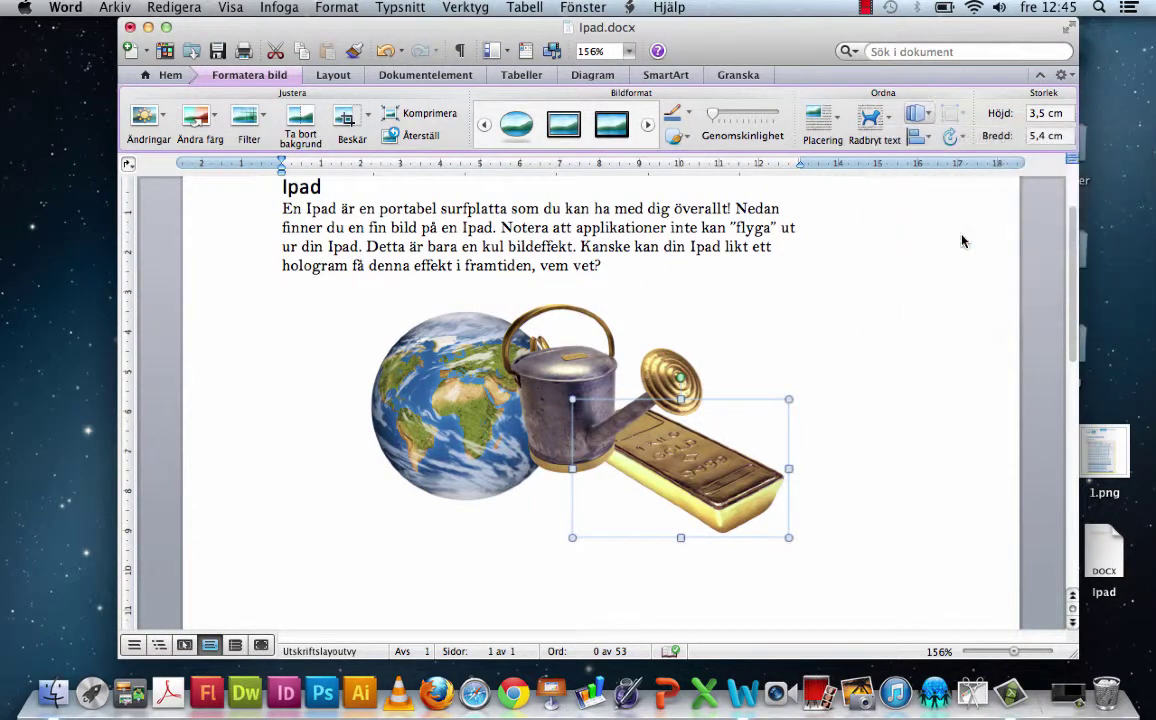
- Scale down the clip art pictures, the gold bar to about 3,1 × 4,8 cm, and gather them closely with the bar in front
drag(572, 399, 590, 420)
drag(640, 460, 624, 441)
click(573, 377)
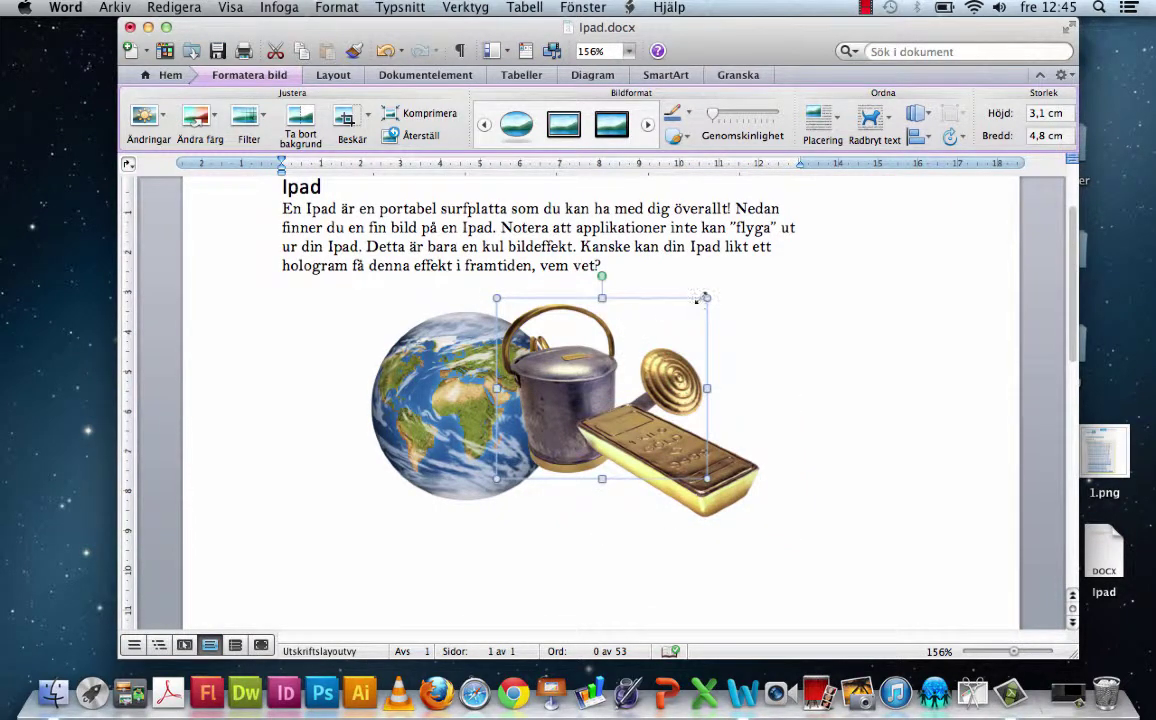
drag(706, 298, 668, 323)
click(916, 390)
scroll(916, 390, up, 2)
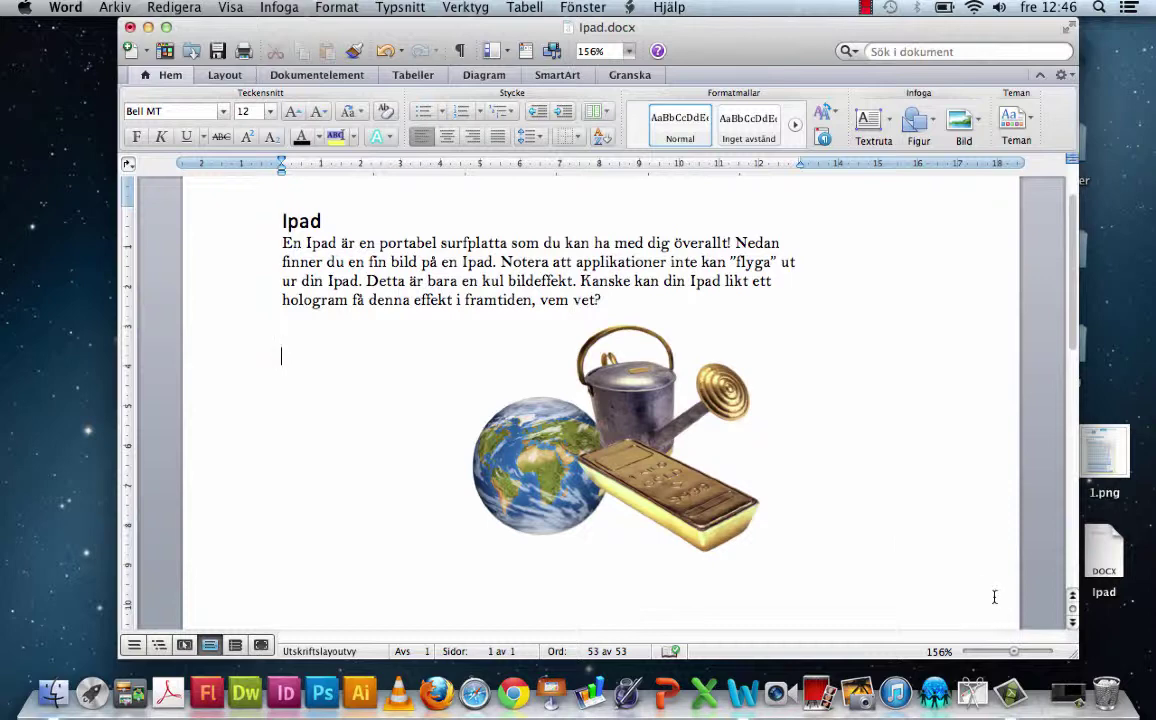
- Switch to Skärmavbildning and capture a selection of the screen around the arranged globe, watering can and gold bar
click(976, 688)
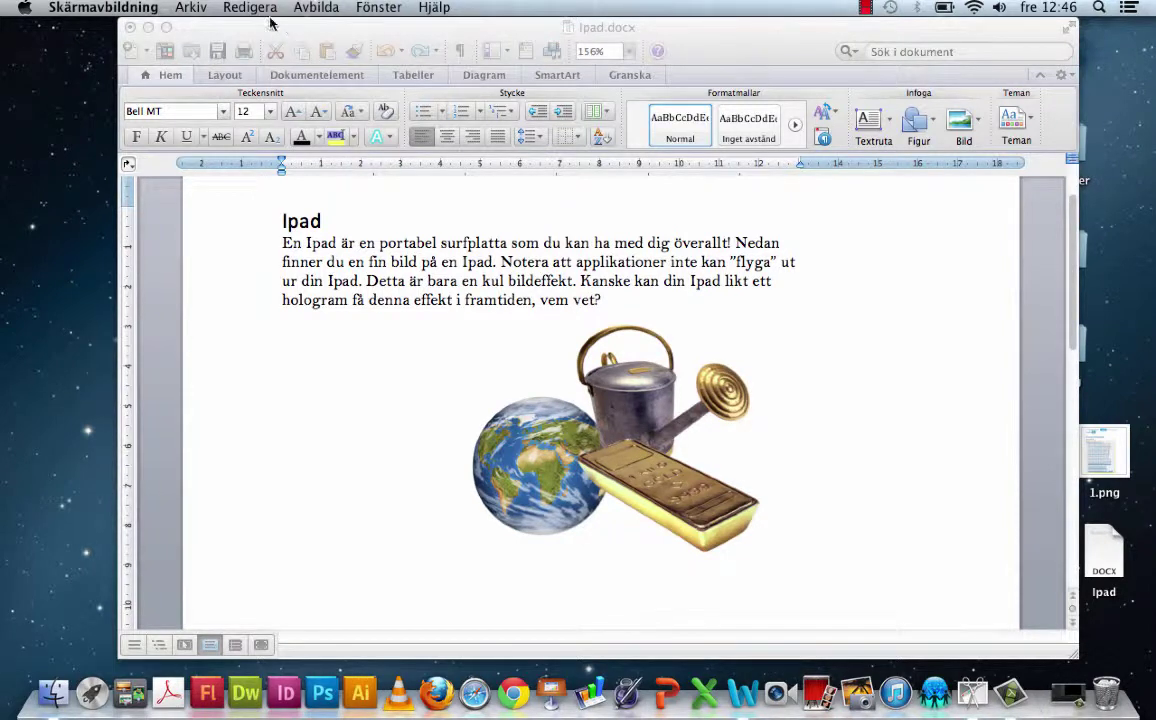
click(306, 10)
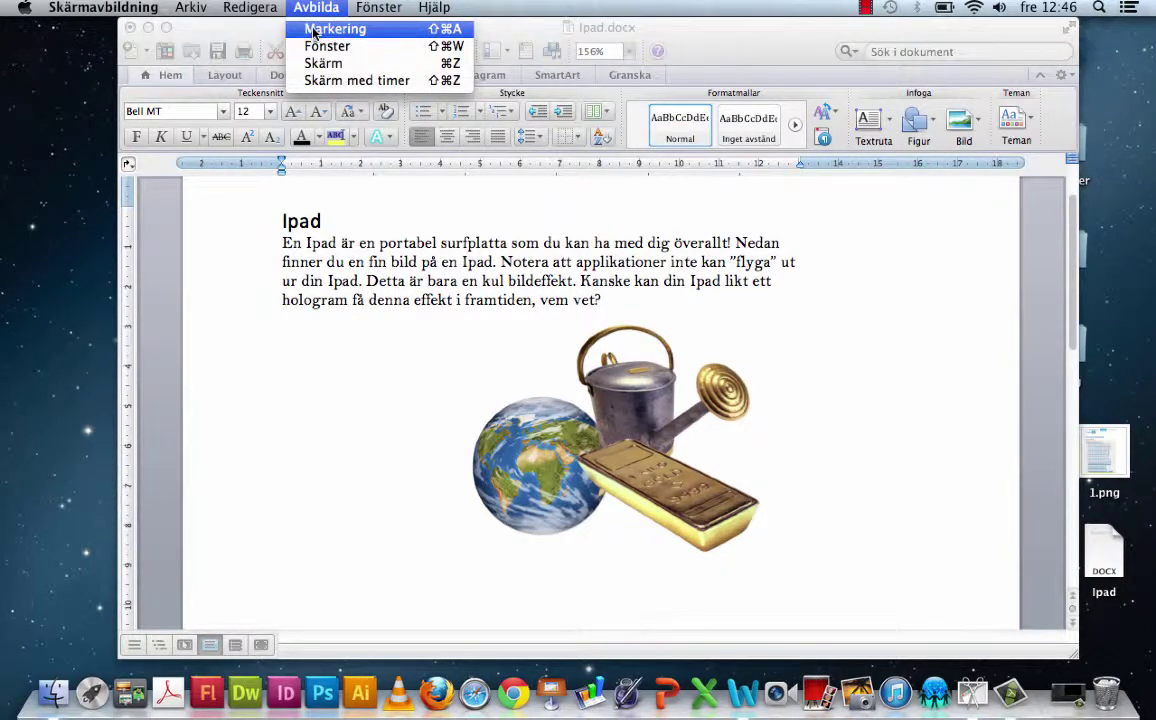
click(334, 29)
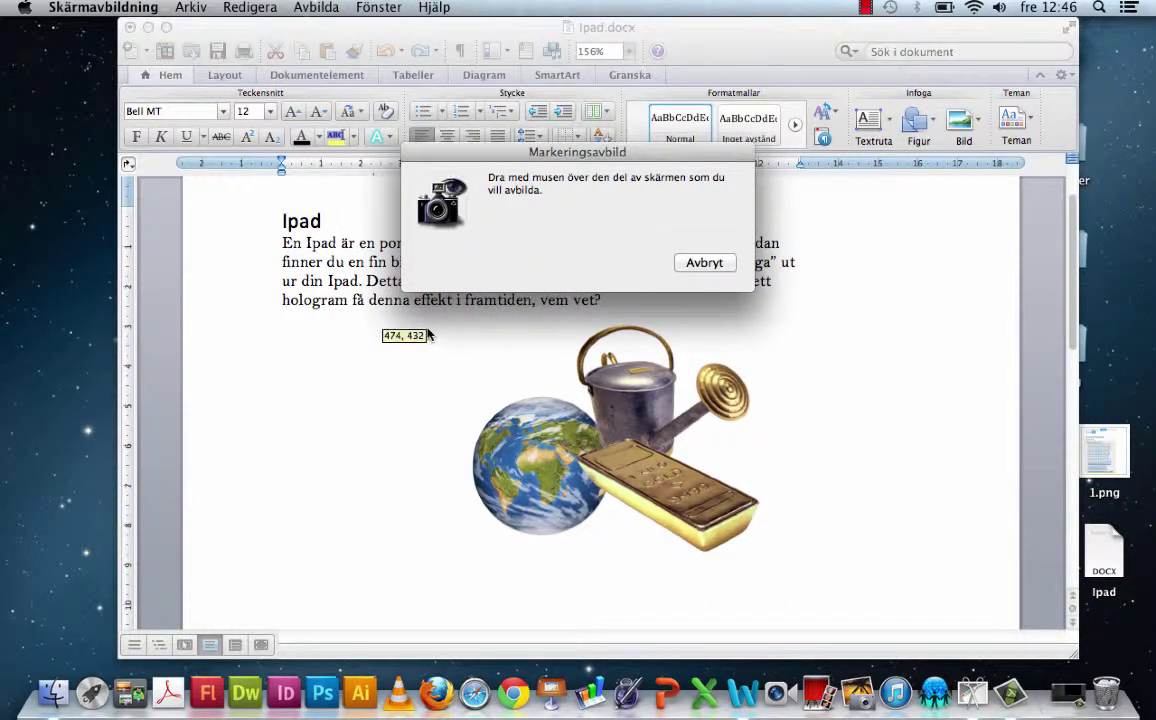
drag(430, 322, 810, 562)
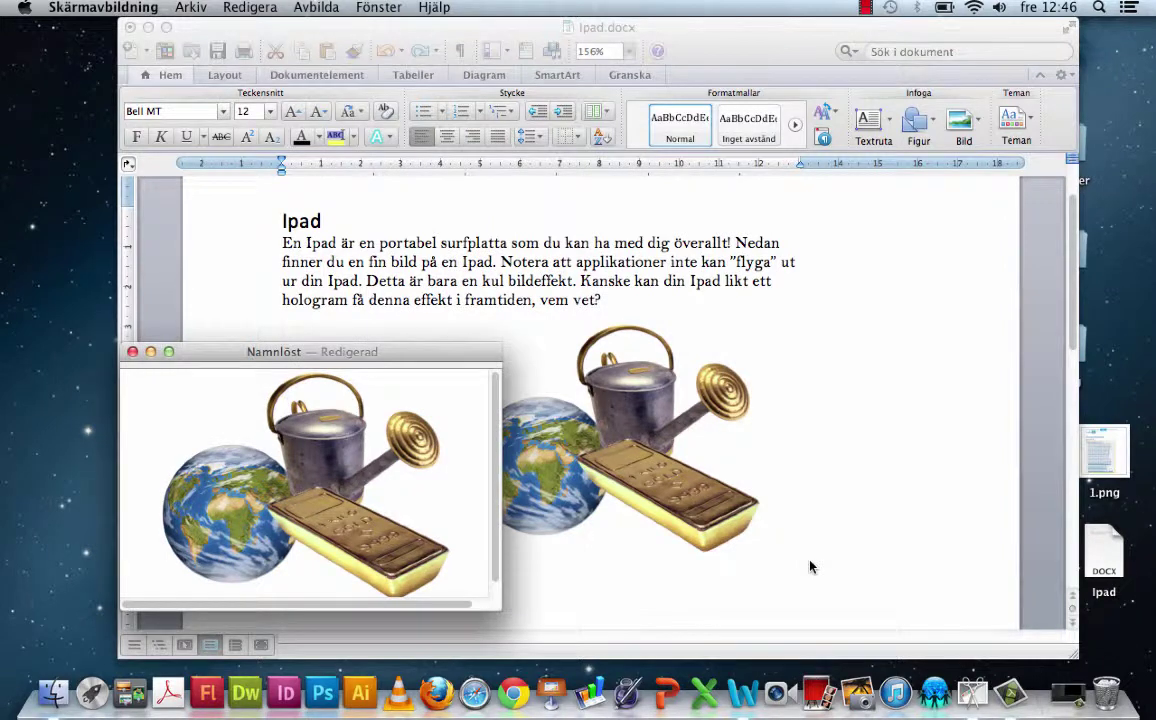